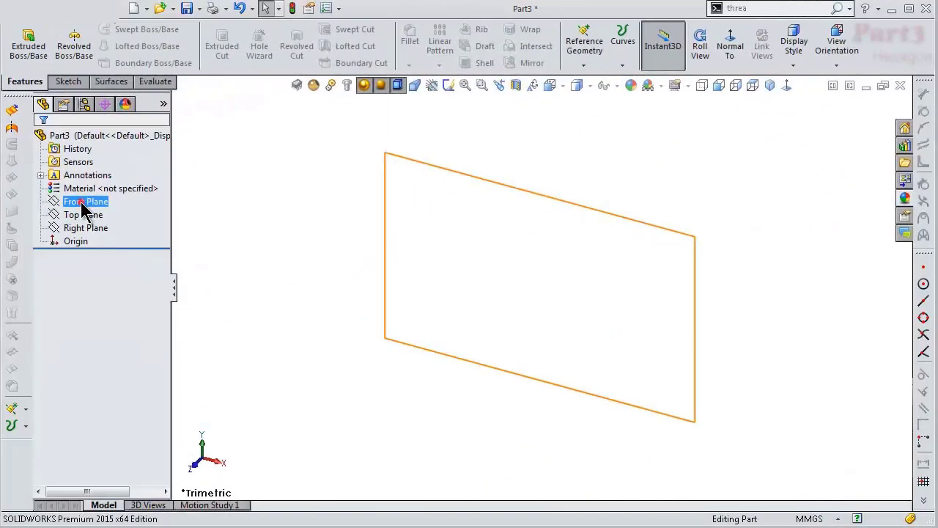
Step: On a Front Plane sketch, draw a horizontal centerline rightward from the origin as the revolve axis
left_click(87, 200)
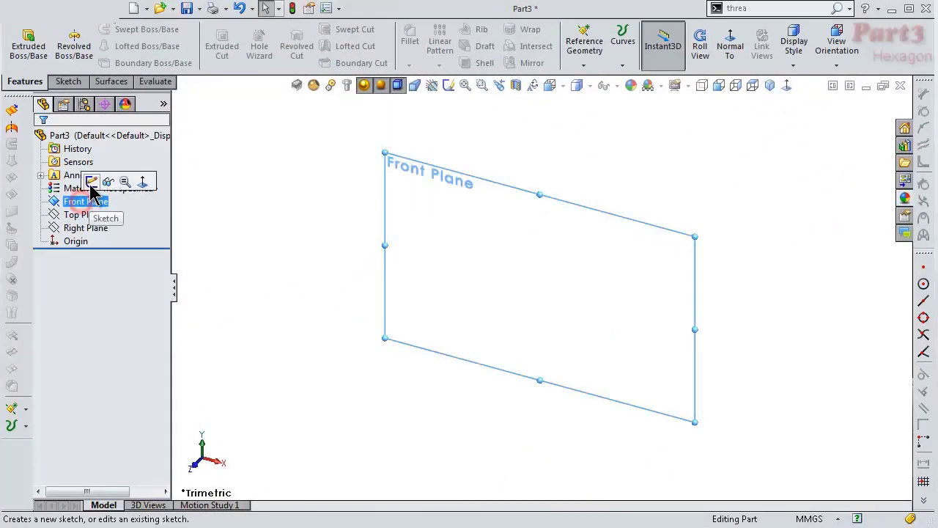
left_click(91, 182)
left_click(108, 29)
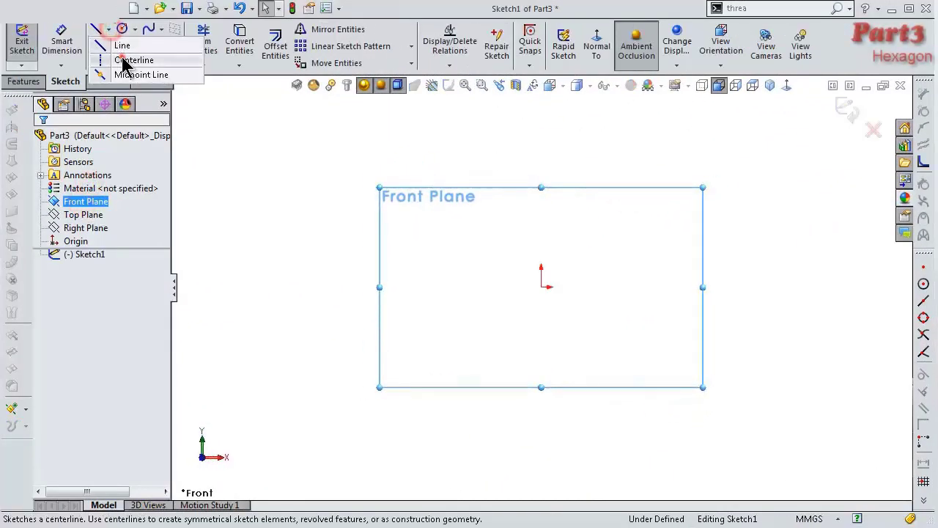
left_click(124, 60)
left_click(543, 287)
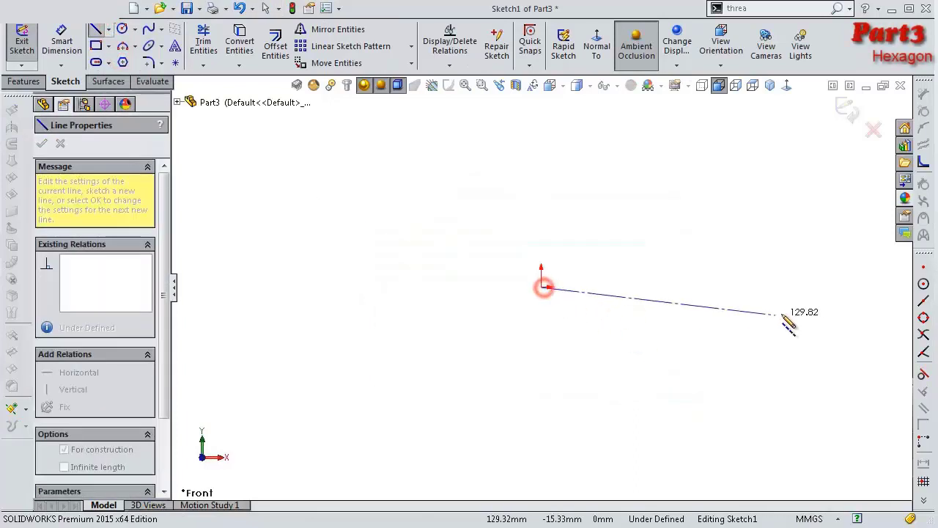
left_click(789, 286)
left_click(789, 315)
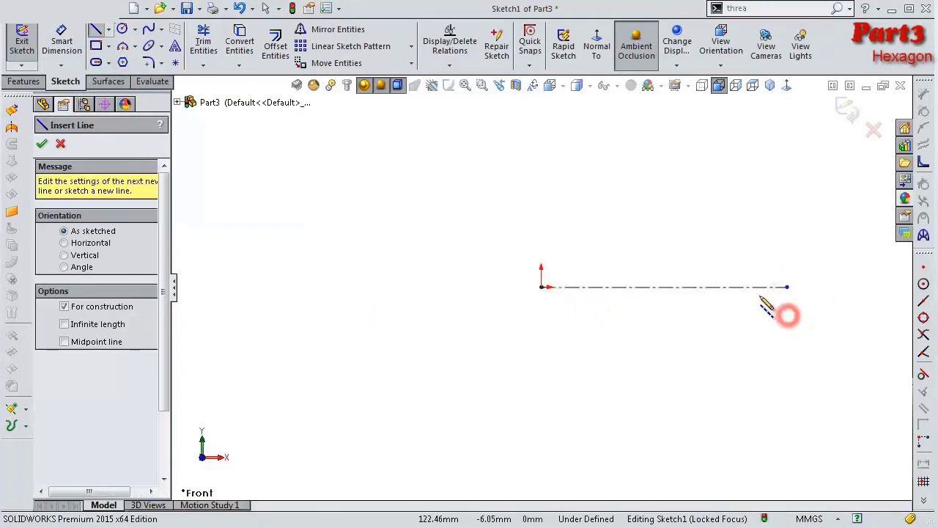
scroll(767, 308, "down", 2)
left_click(95, 30)
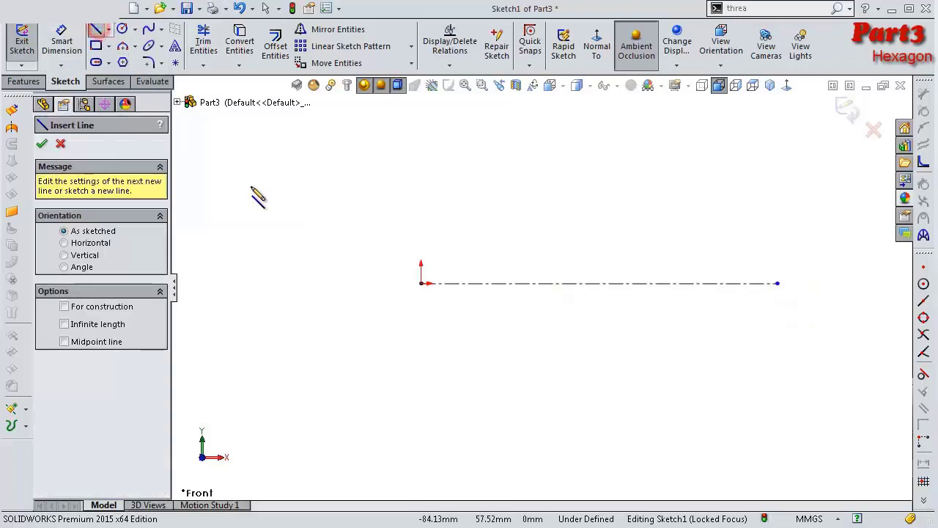
scroll(444, 265, "down", 1)
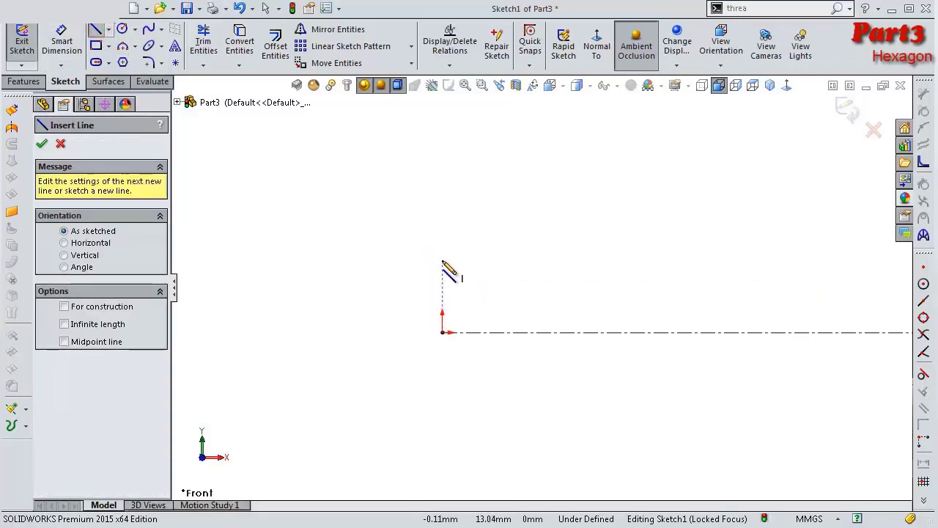
Step: Sketch the left profile: short left edge, first step, chamfer, long top edge, groove and vertical step up
left_click(442, 259)
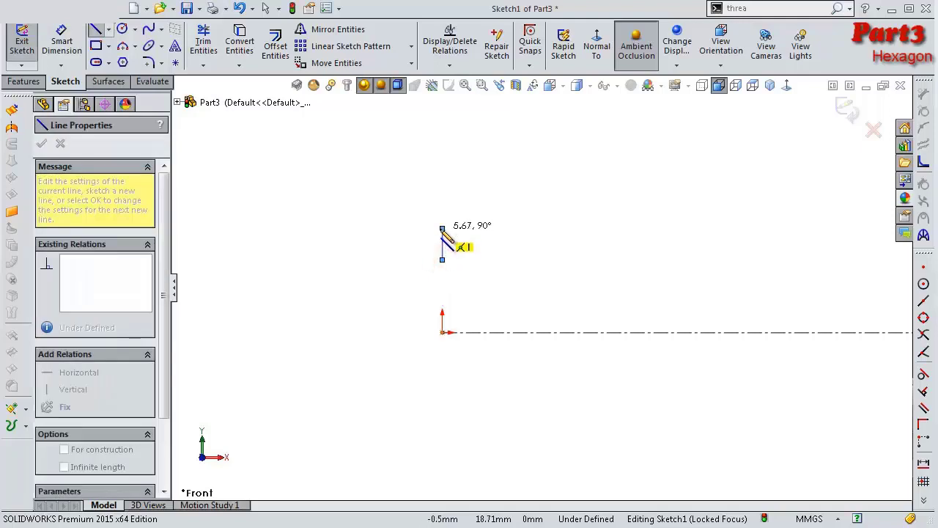
left_click(442, 229)
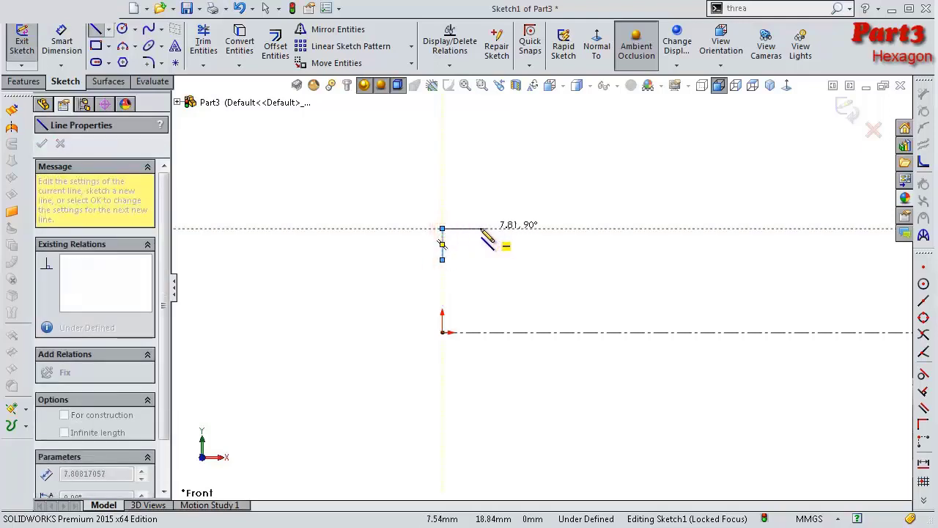
left_click(479, 229)
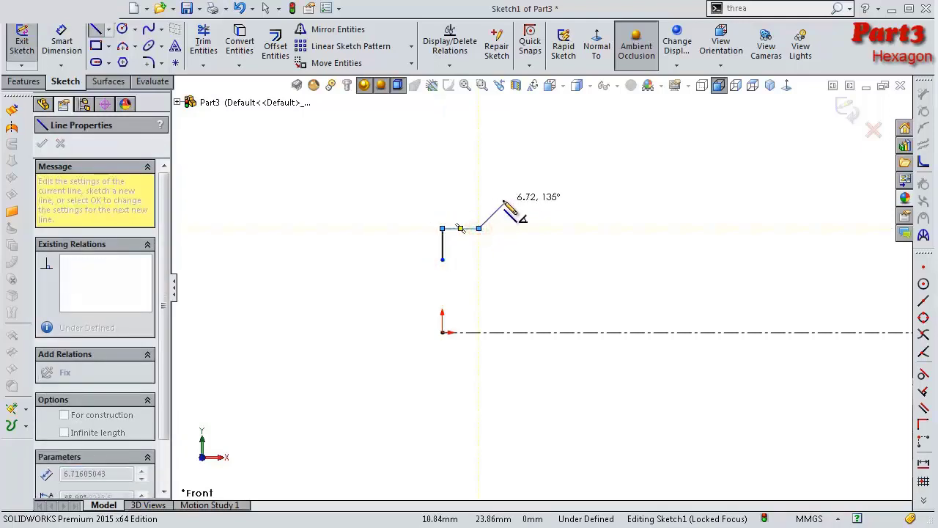
left_click(504, 203)
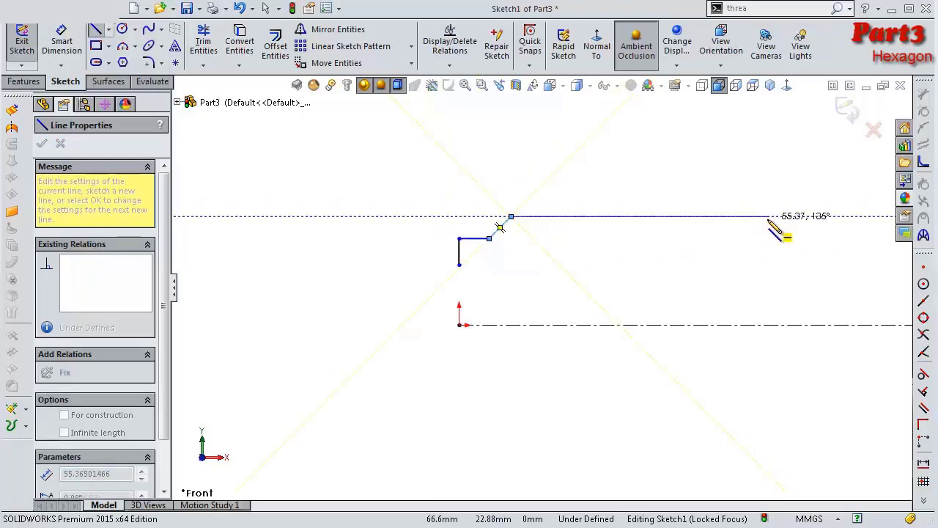
left_click(767, 216)
left_click(790, 239)
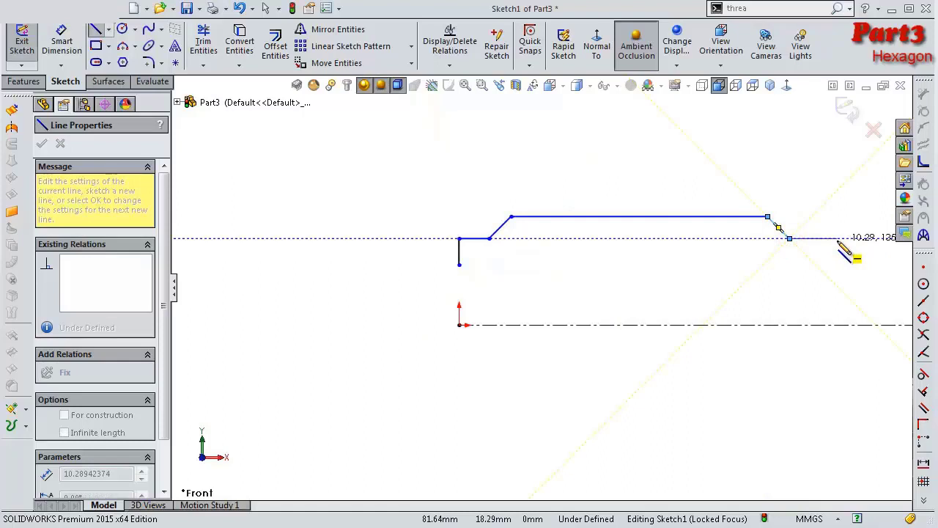
left_click(837, 239)
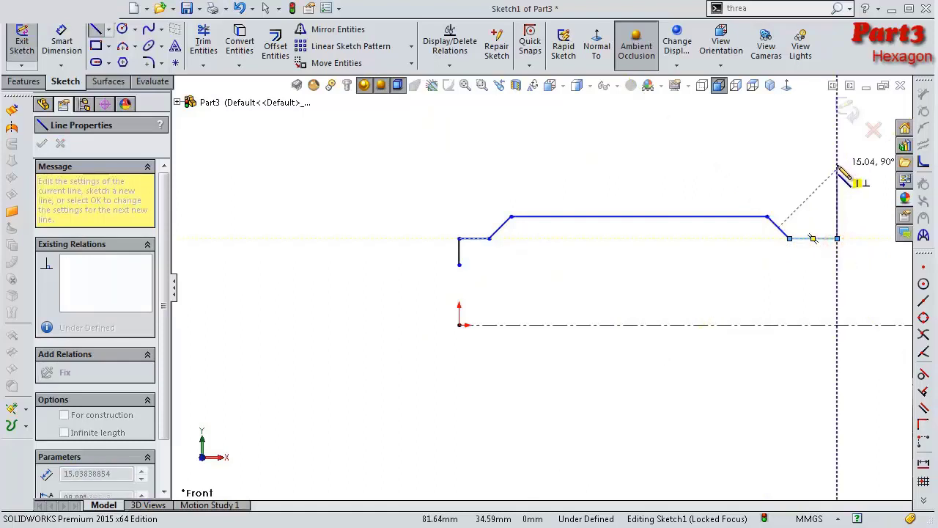
left_click(837, 168)
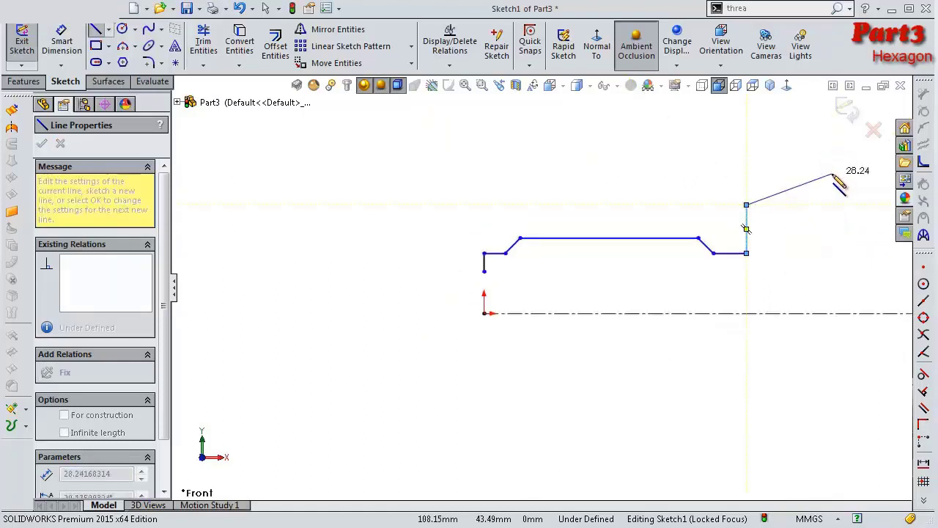
Step: Continue the outline over the shoulder and angled collar, then down the right end to the centerline
scroll(823, 195, "down", 2)
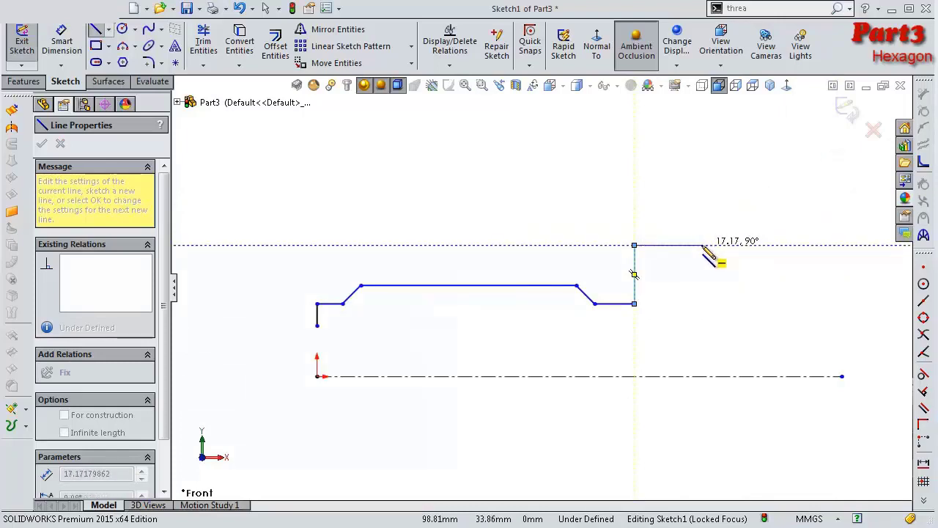
left_click(704, 244)
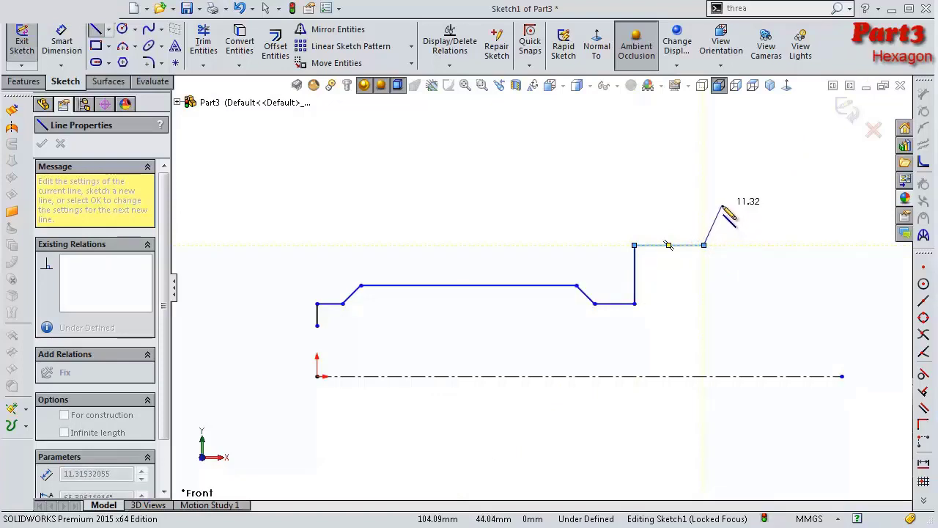
left_click(722, 205)
scroll(802, 210, "up", 2)
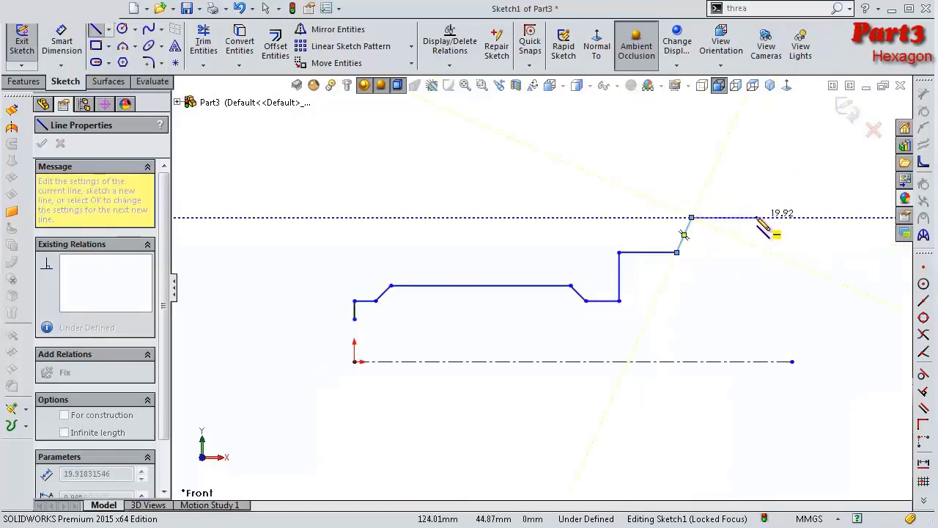
left_click(759, 217)
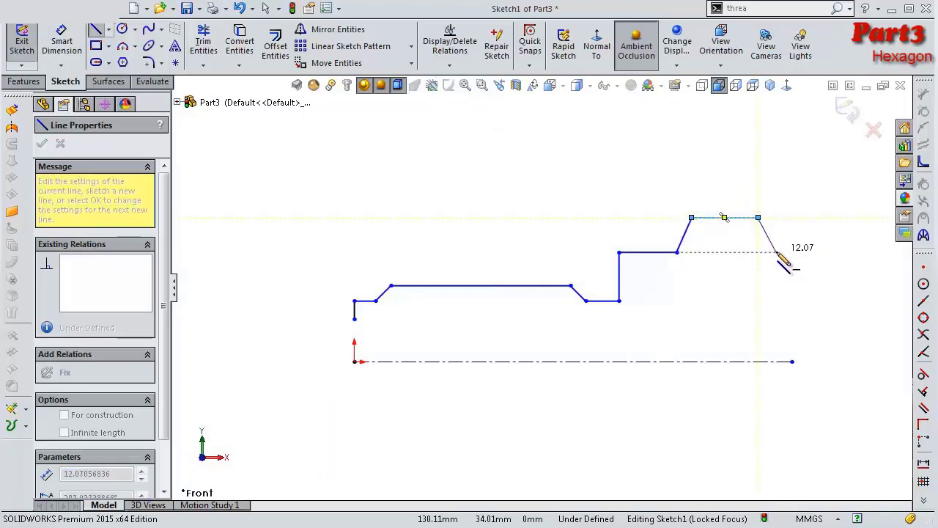
left_click(776, 252)
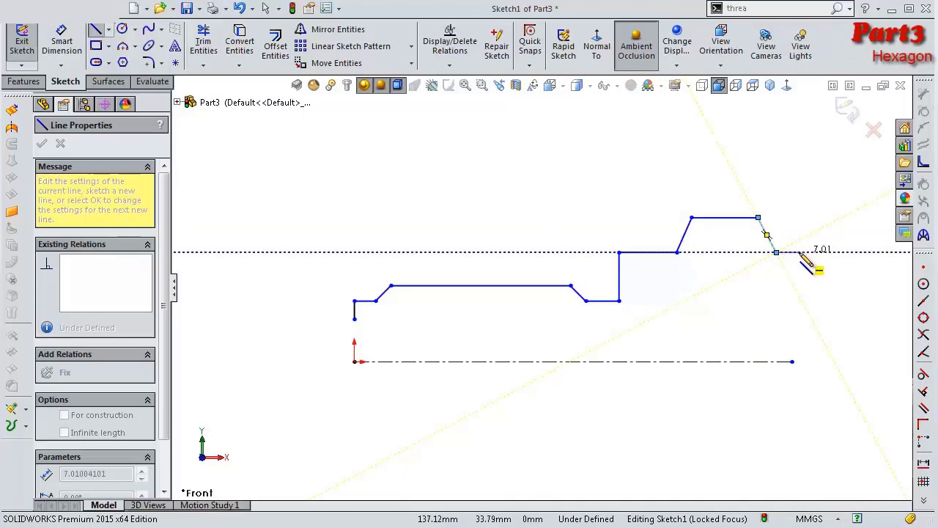
left_click(798, 252)
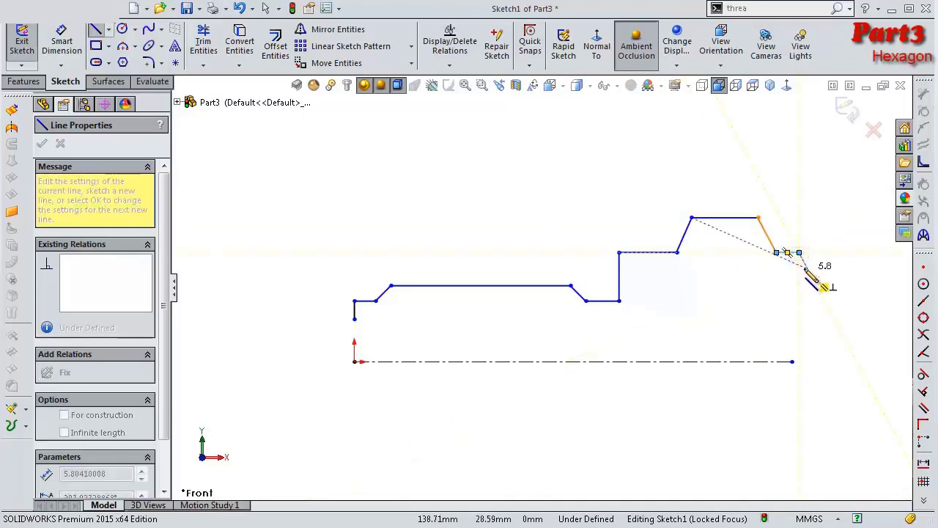
left_click(799, 362)
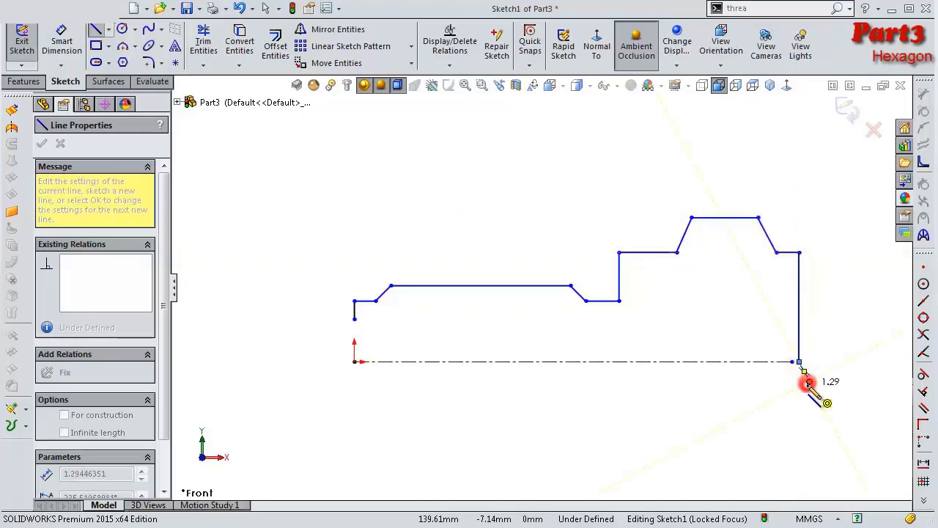
left_click(809, 381)
key("Escape")
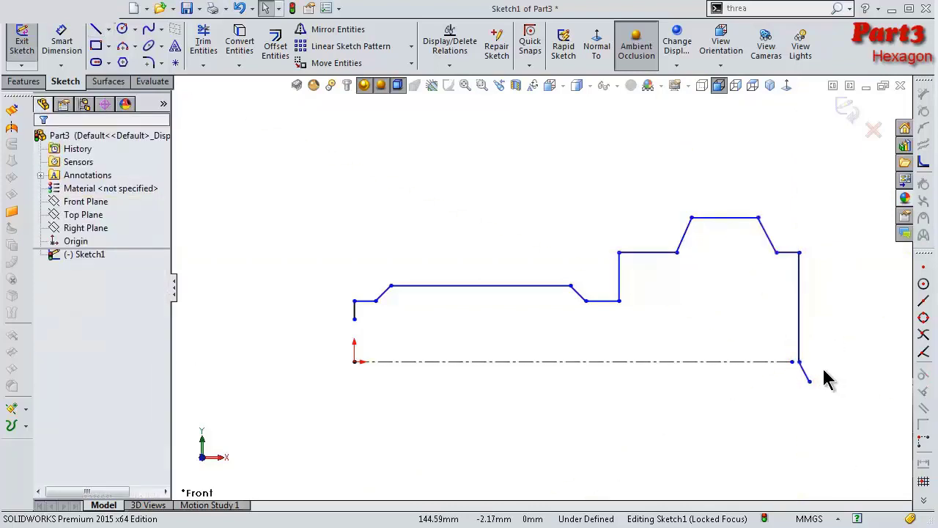
Step: Delete the stray short line hanging below the profile's right end
left_click(804, 376)
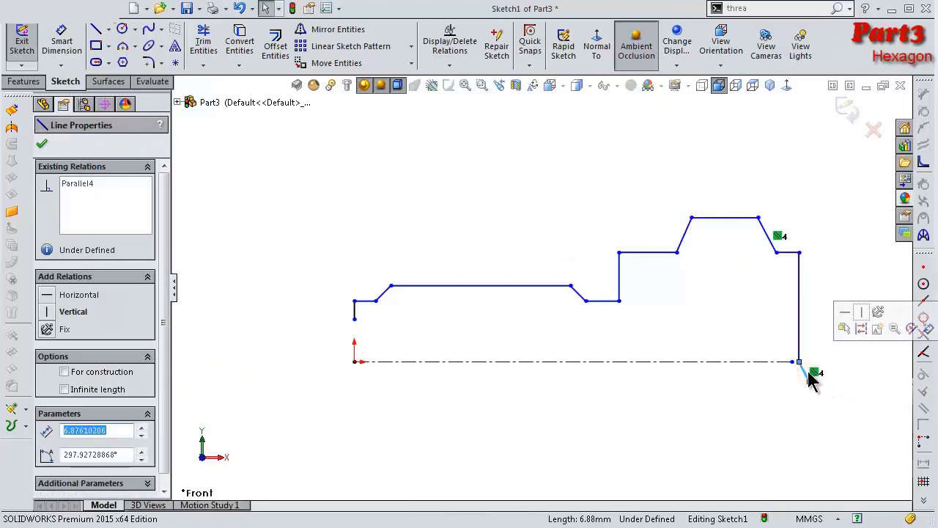
key("Delete")
key("f")
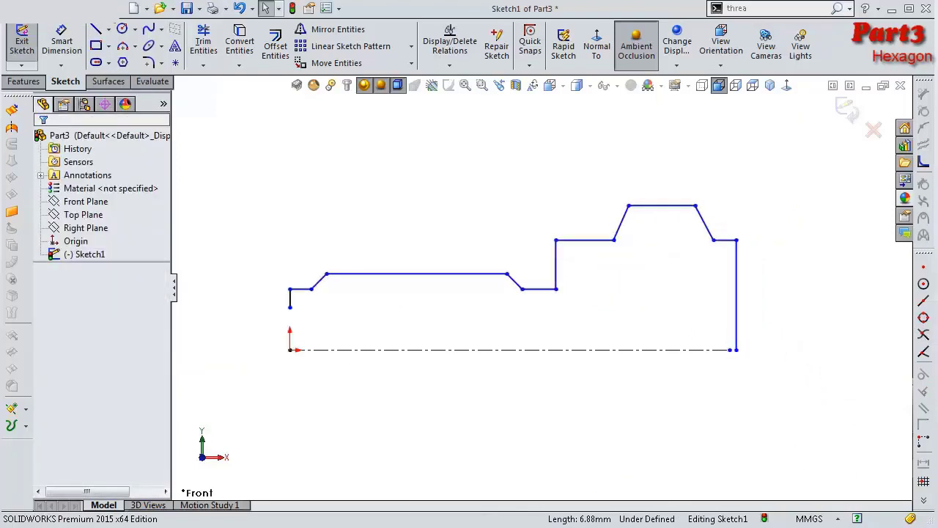
Step: Activate Smart Dimension and zoom out to frame the sketch
left_click(65, 44)
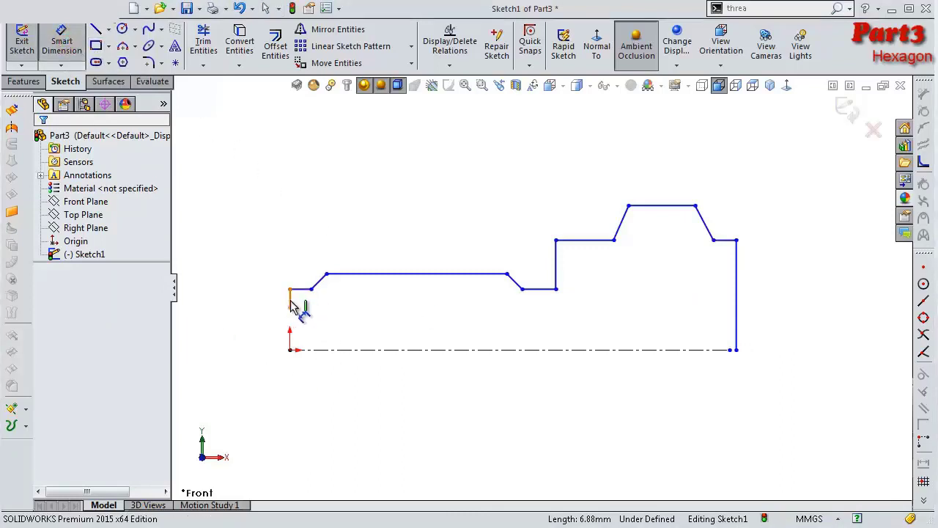
scroll(315, 298, "down", 1)
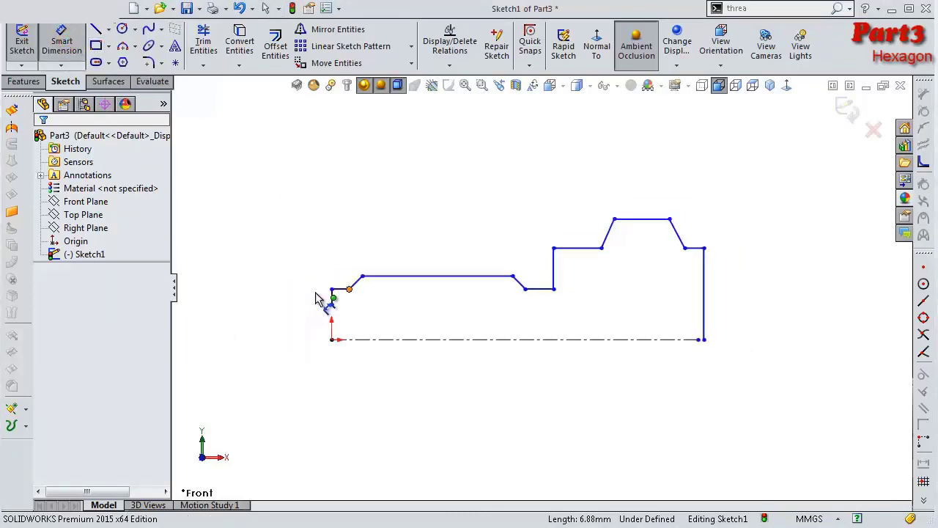
scroll(316, 297, "down", 1)
scroll(316, 298, "down", 1)
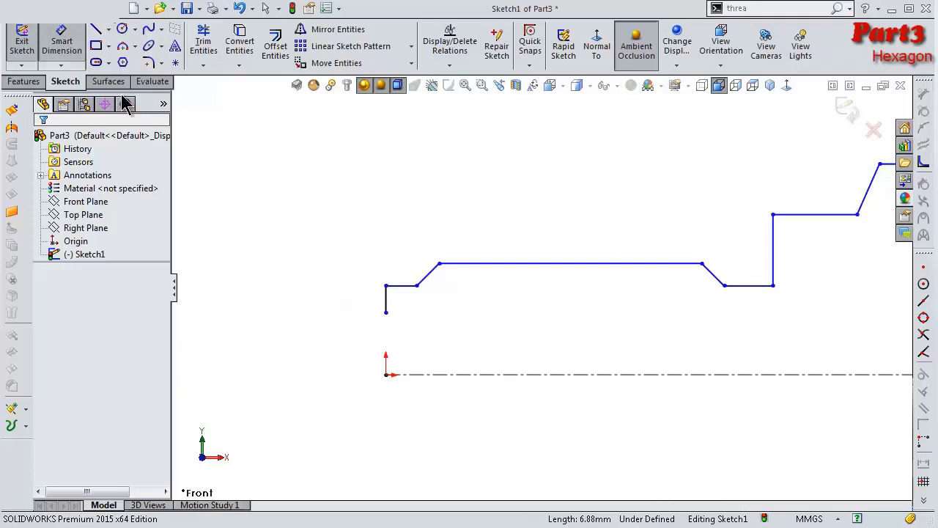
Step: Dimension the left end: 3 mm height above the origin, 1 mm vertical edge, 1.25 mm first step
left_click(387, 313)
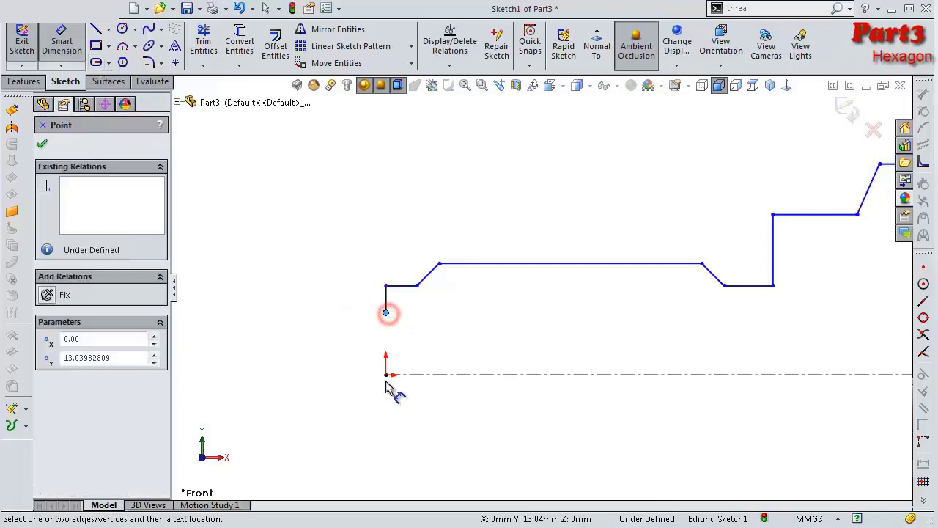
left_click(386, 375)
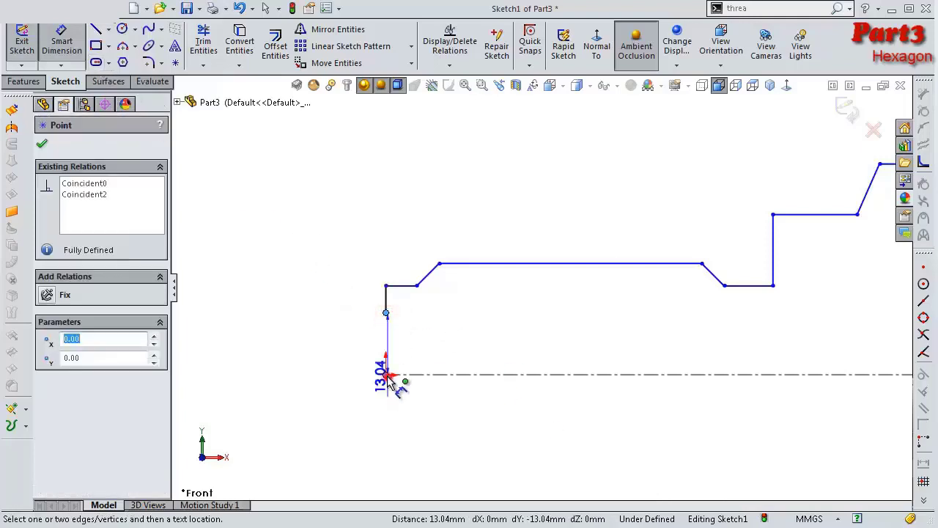
left_click(340, 369)
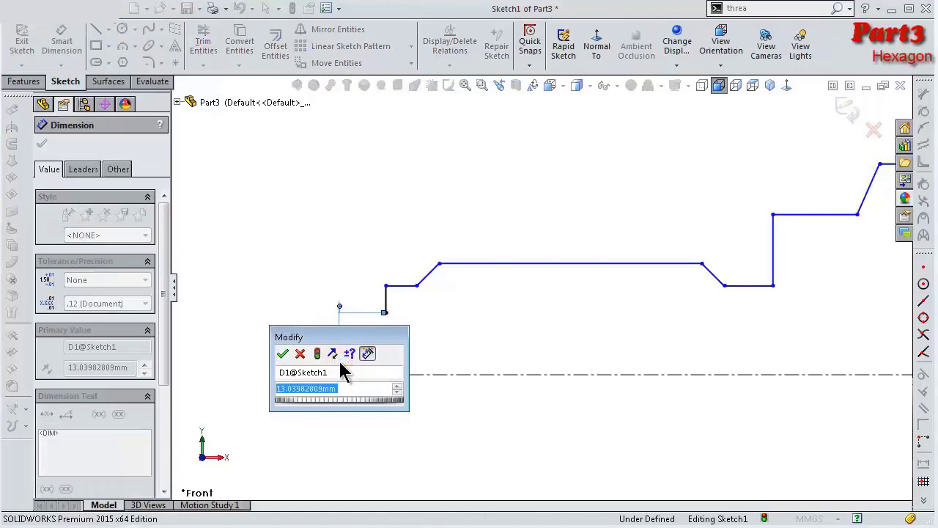
type("3")
key("Return")
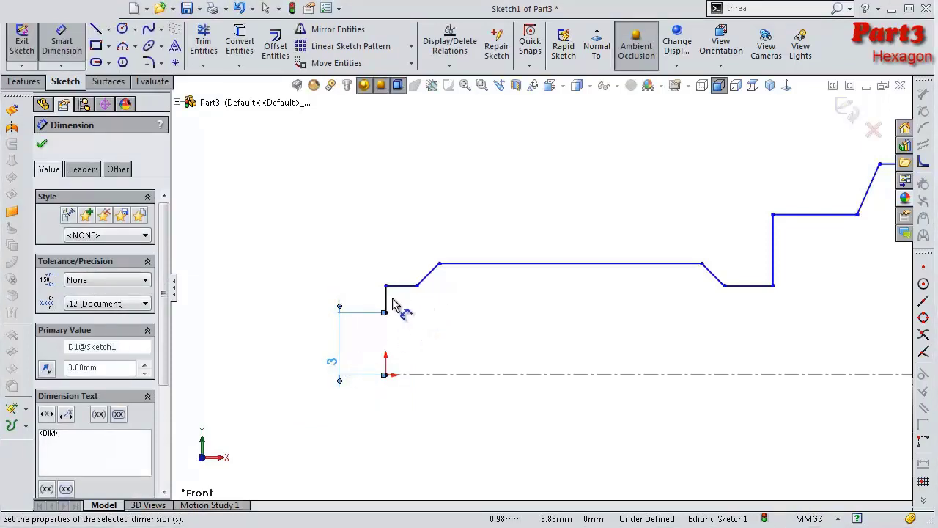
left_click(387, 301)
left_click(359, 301)
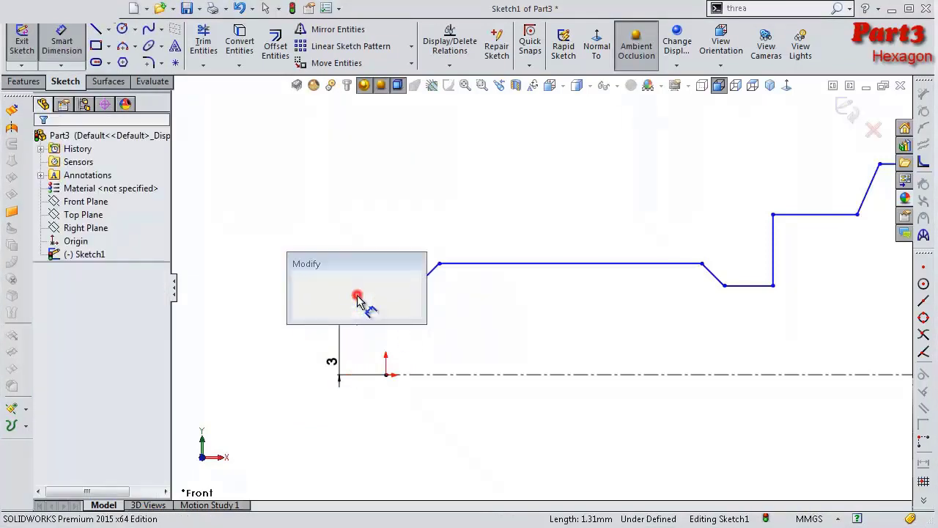
type("1")
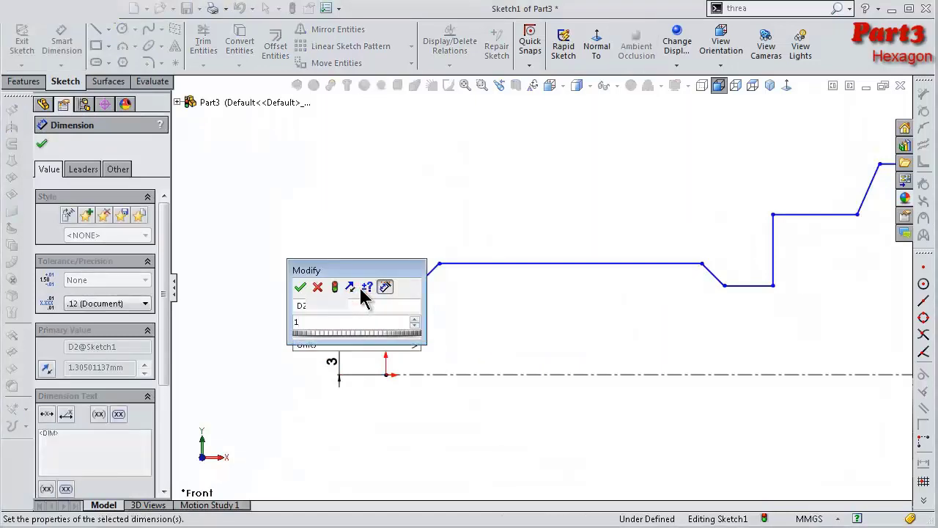
key("Return")
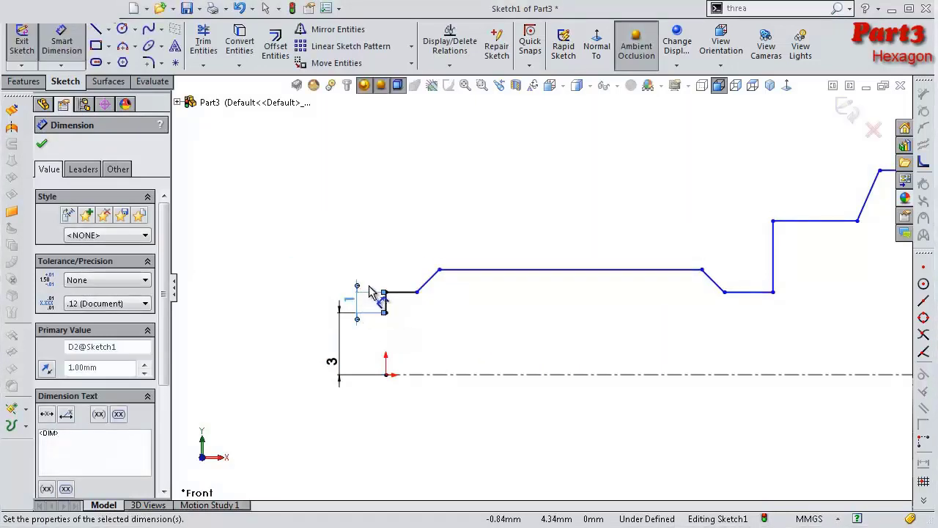
left_click(402, 293)
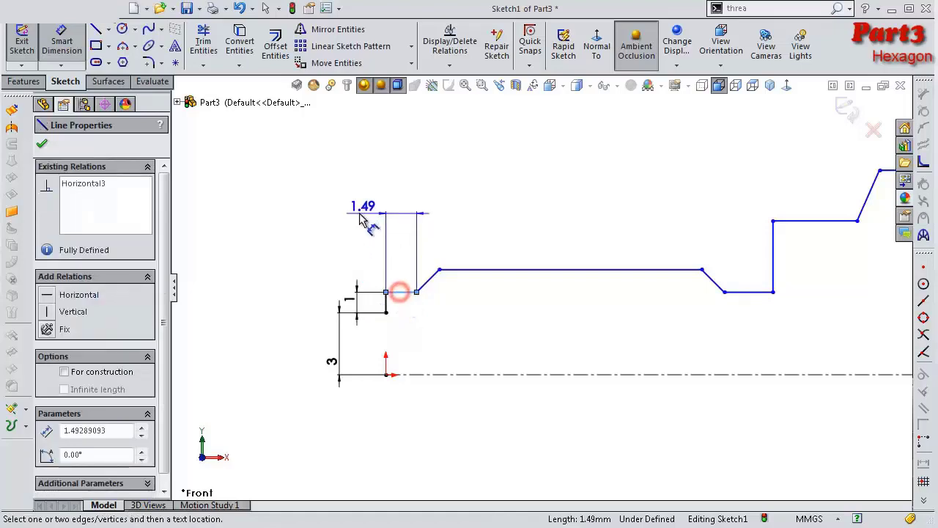
left_click(330, 210)
type("1.")
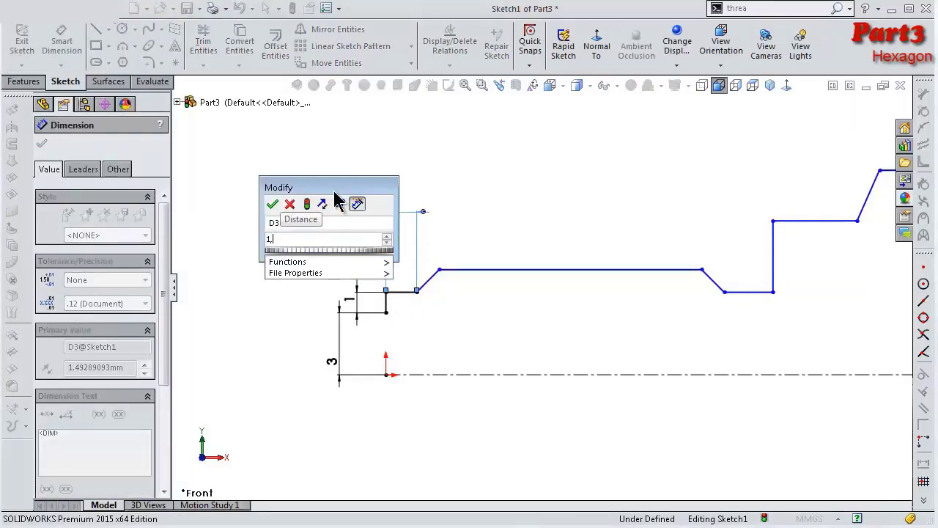
type("25")
key("Return")
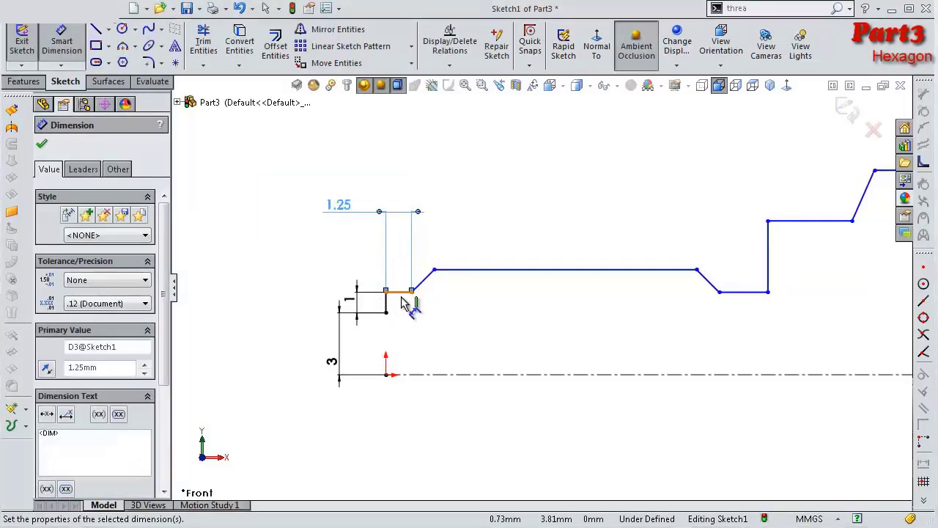
Step: Dimension the left chamfer at 135° and the long top edge to 14.5 mm
left_click(403, 292)
left_click(424, 281)
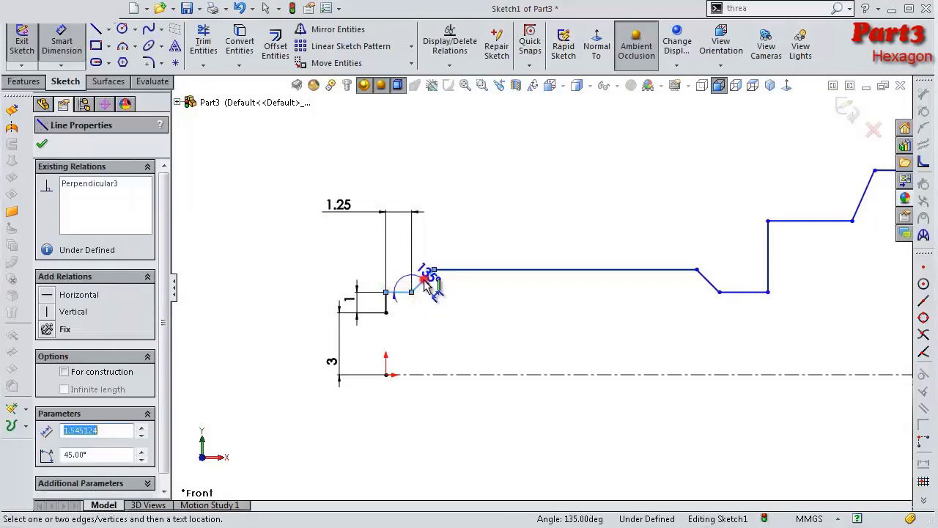
left_click(418, 276)
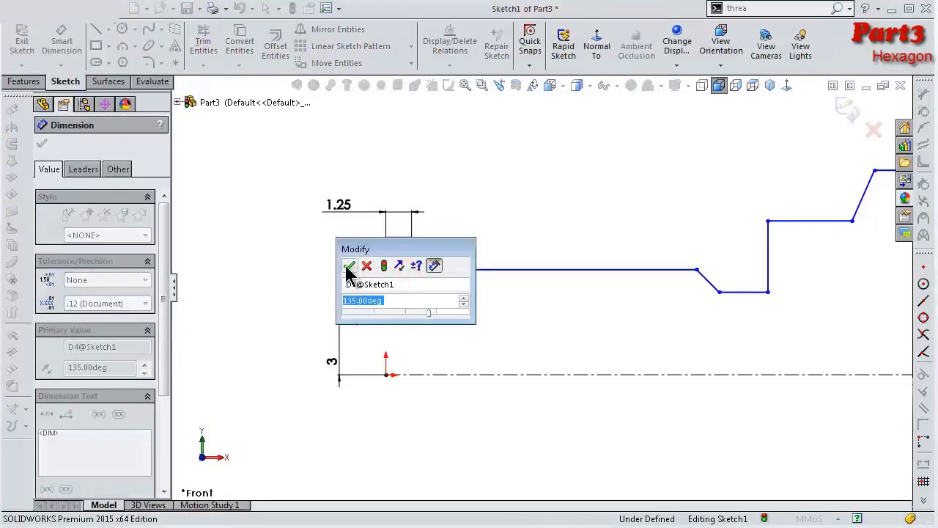
left_click(345, 266)
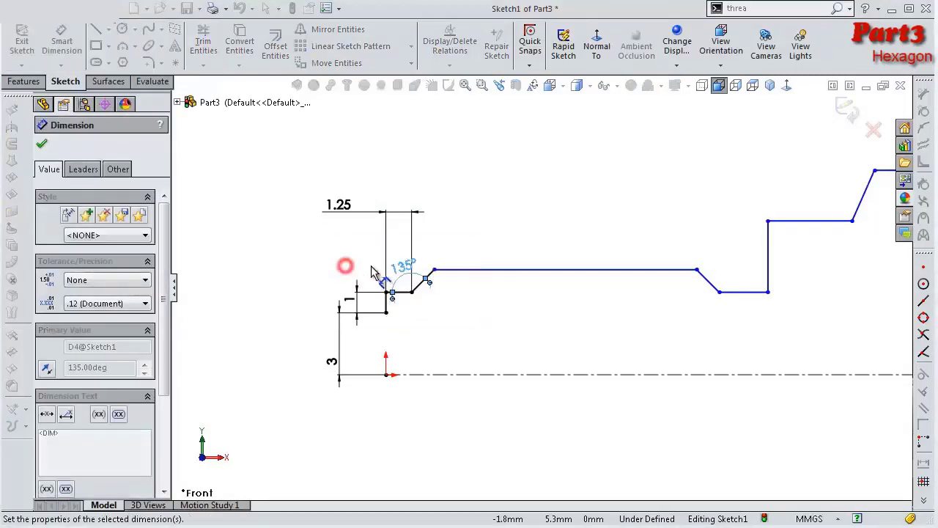
left_click(467, 271)
left_click(484, 241)
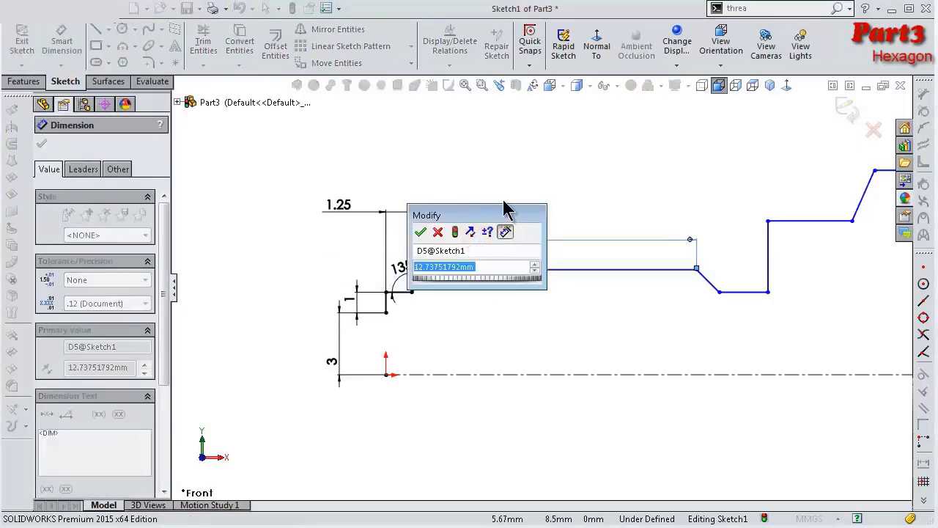
type("14.")
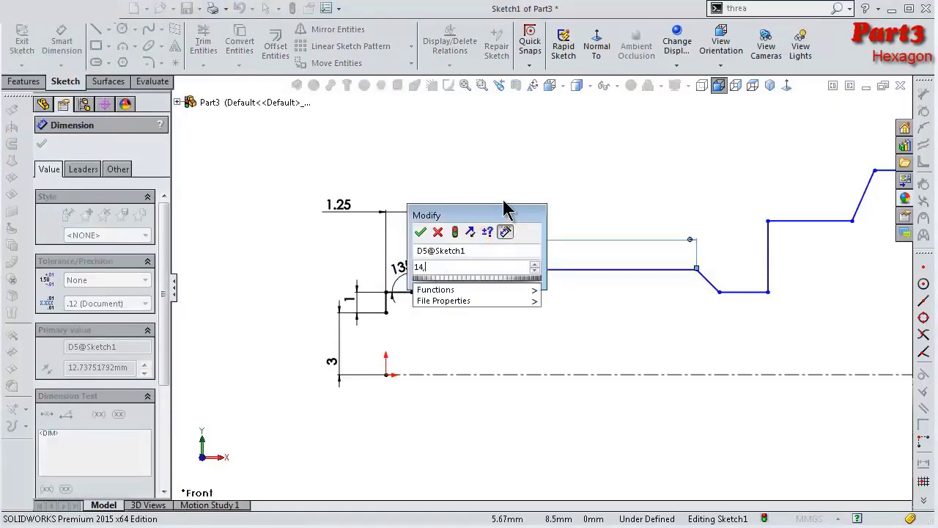
type("5")
key("Return")
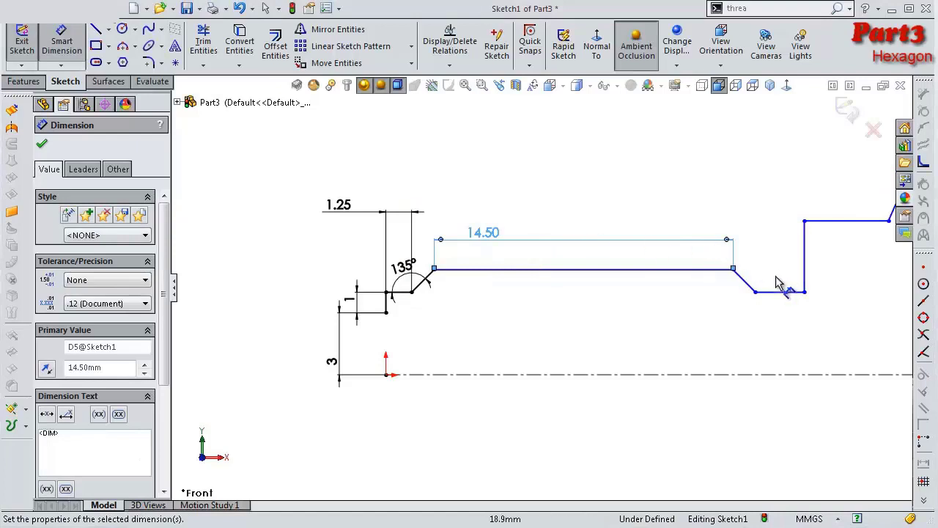
Step: Add a 135° angle on the right chamfer and set the vertical step height to 3.5 mm
scroll(766, 295, "down", 1)
scroll(768, 297, "down", 1)
left_click(747, 290)
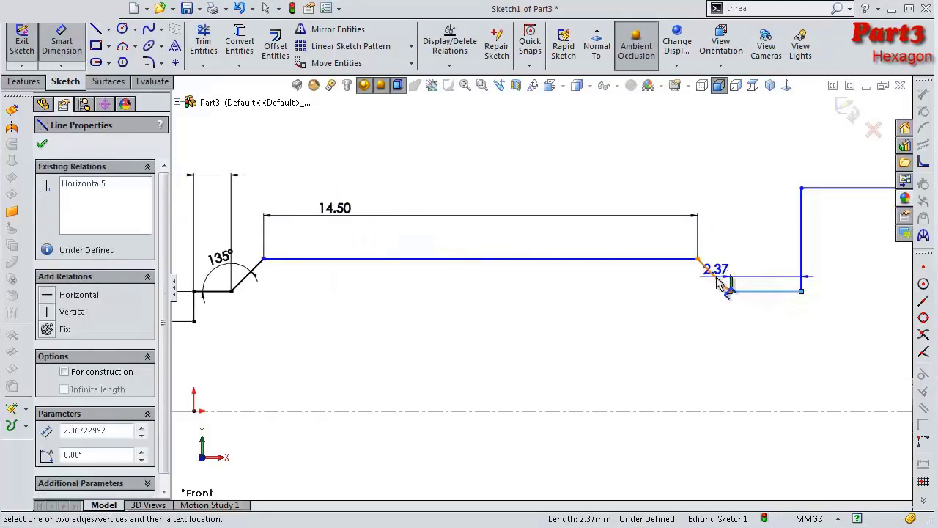
left_click(720, 281)
left_click(726, 273)
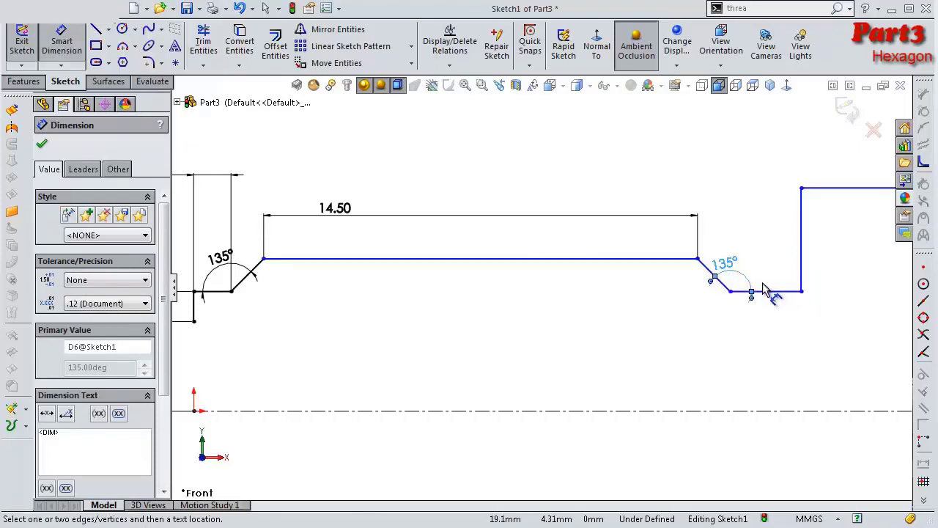
scroll(747, 294, "up", 1)
scroll(729, 294, "up", 1)
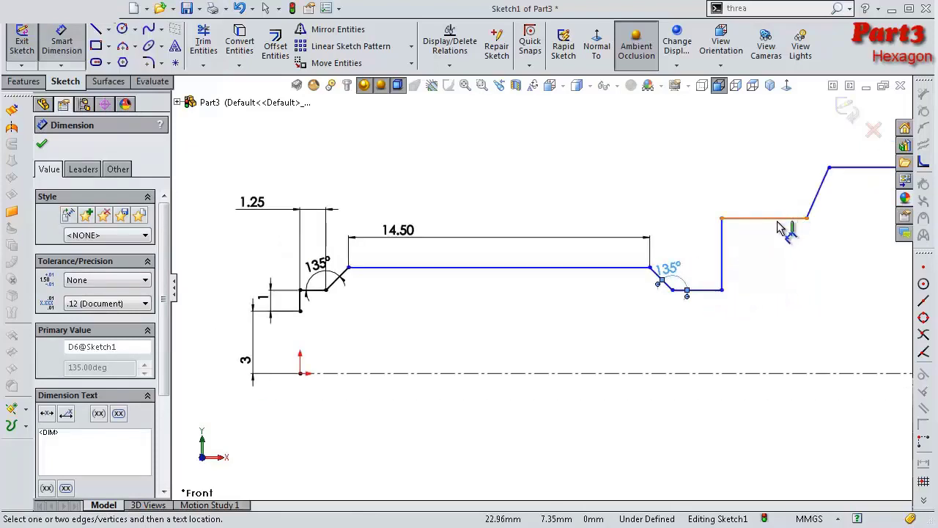
left_click(729, 249)
left_click(693, 209)
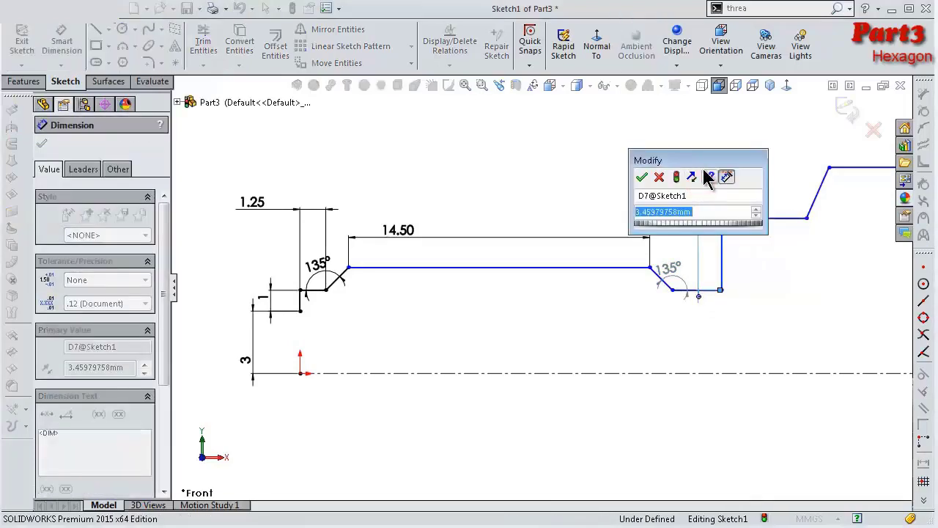
type("3.5")
key("Return")
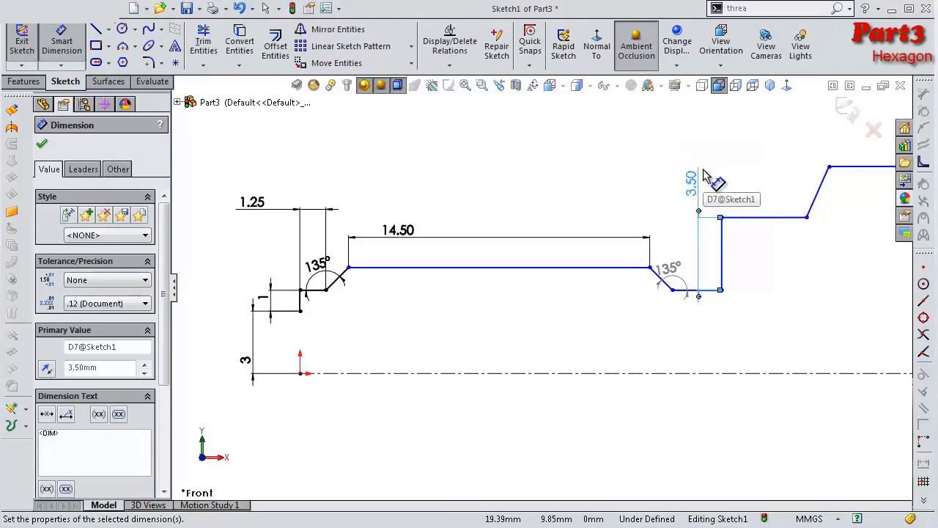
Step: Make the groove bottom line collinear with the left short line, then save the part
key("Escape")
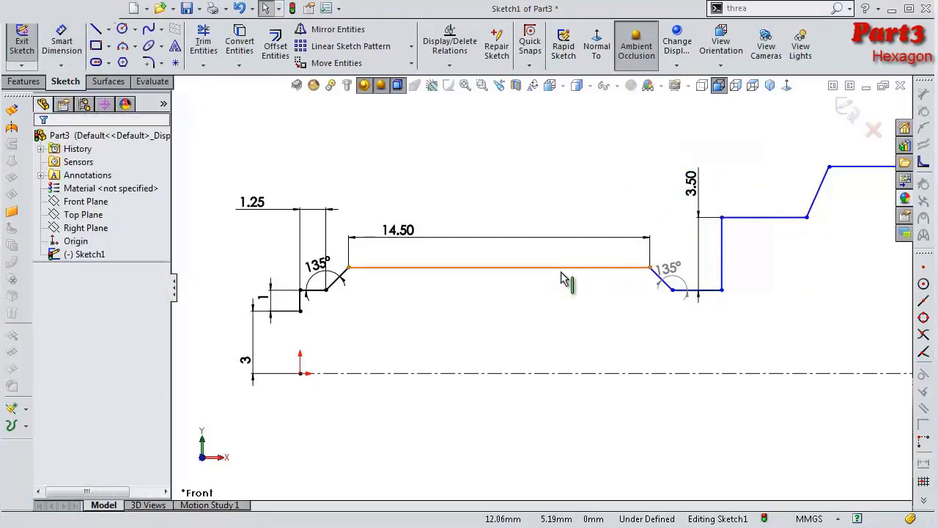
left_click(717, 293)
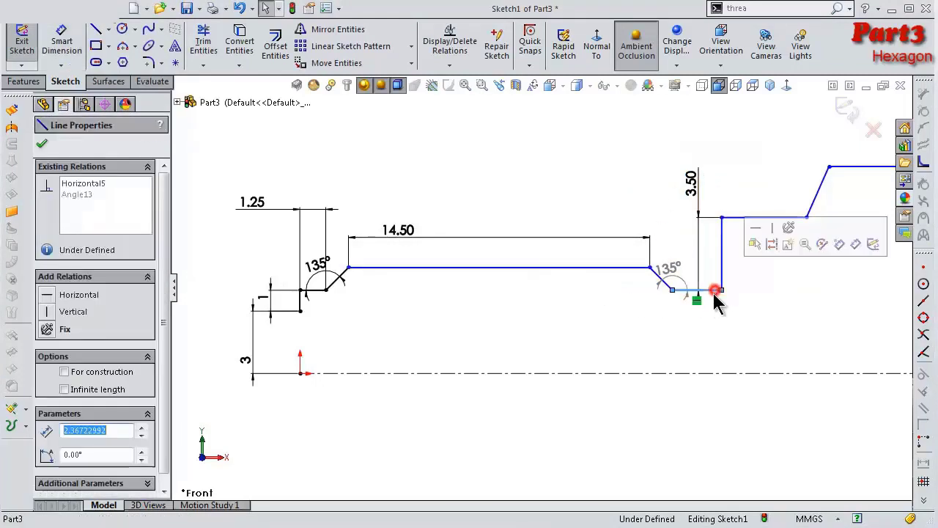
left_click(315, 290, "ctrl")
left_click(389, 229)
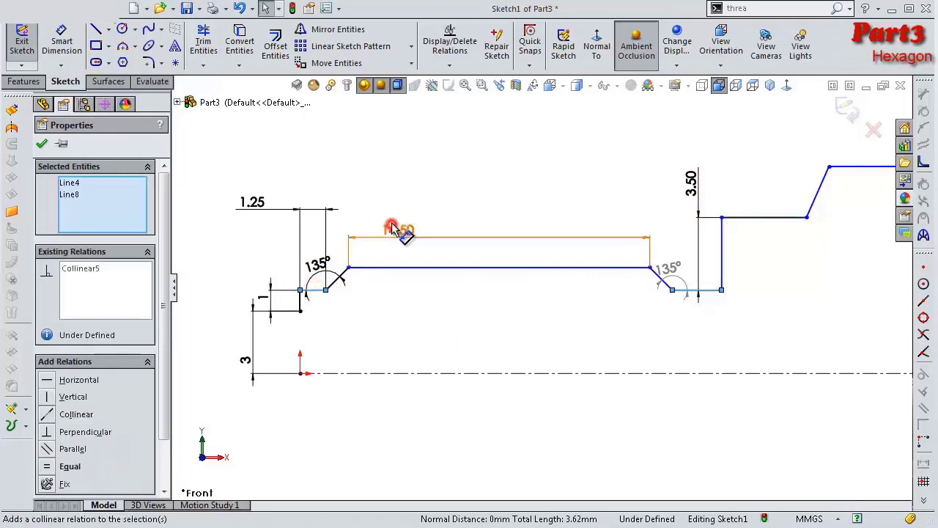
left_click(492, 157)
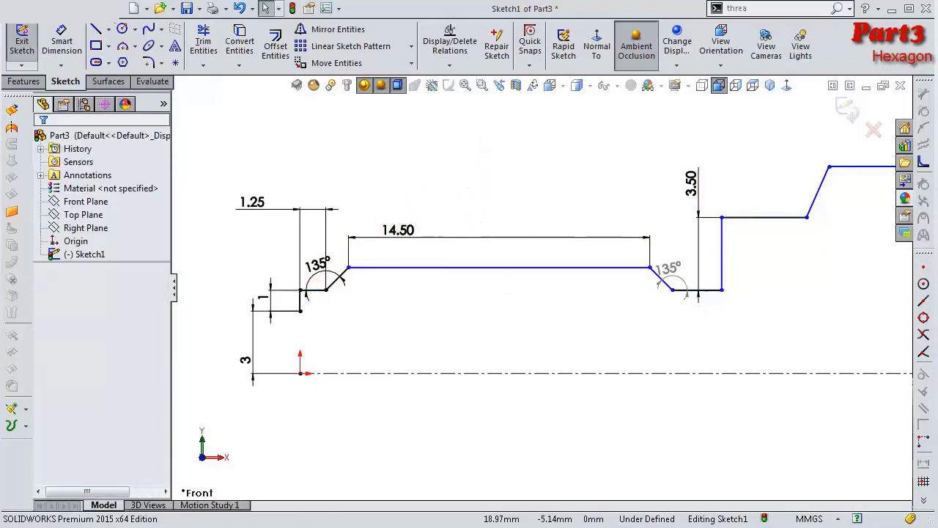
key("ctrl+s")
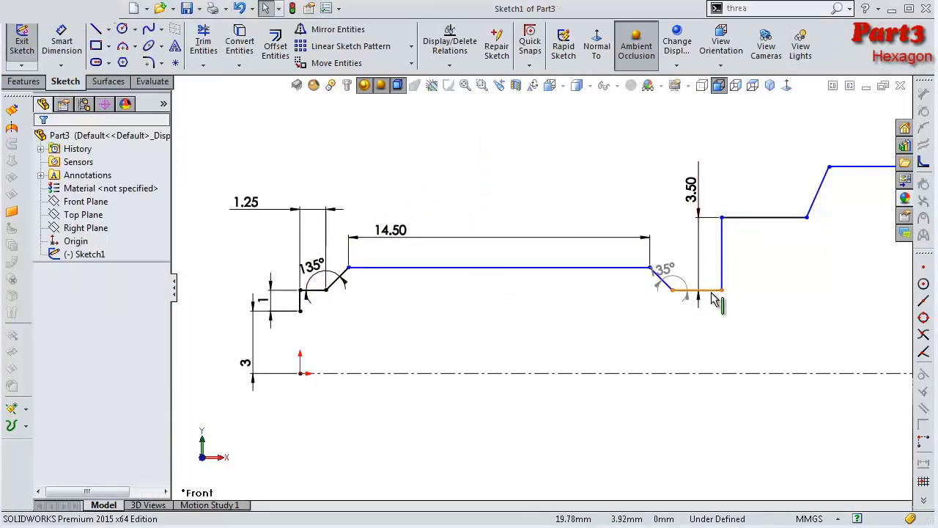
Step: Dimension the groove bottom width to 2 mm
left_click(708, 291)
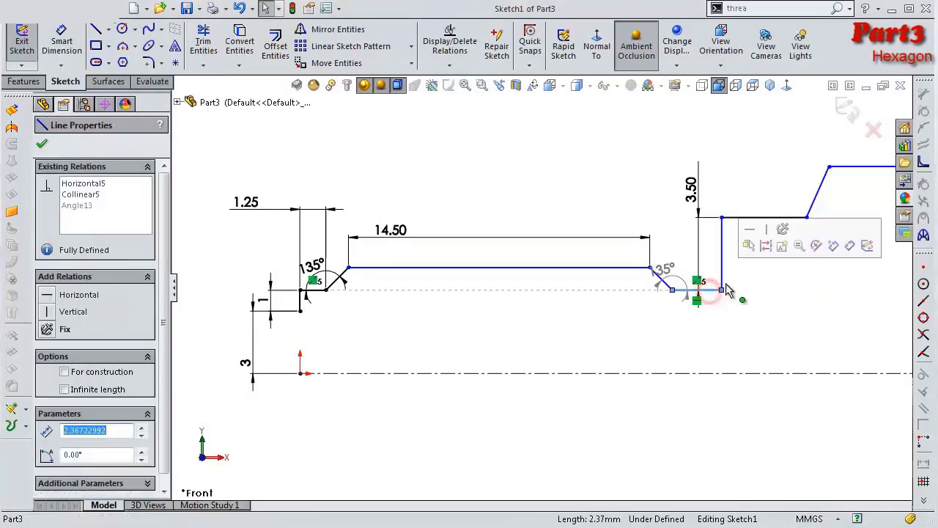
left_click(835, 246)
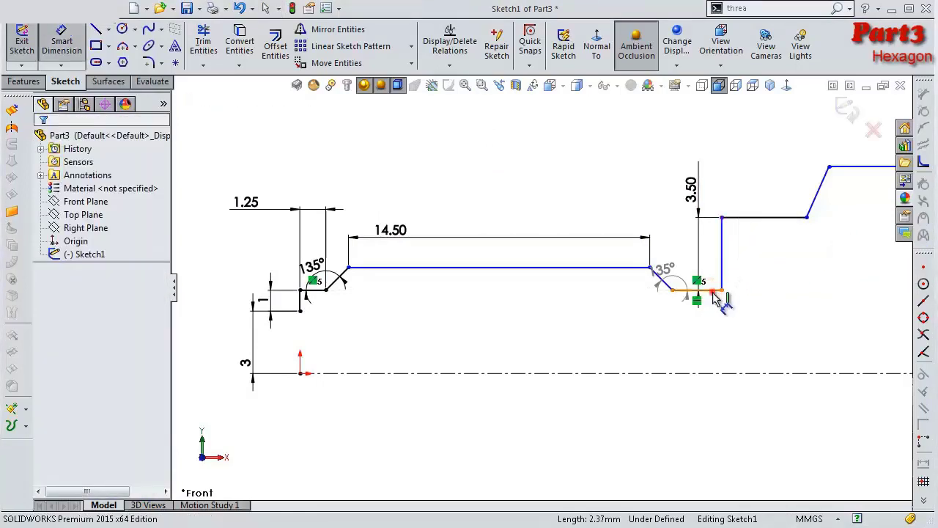
left_click(710, 291)
left_click(715, 336)
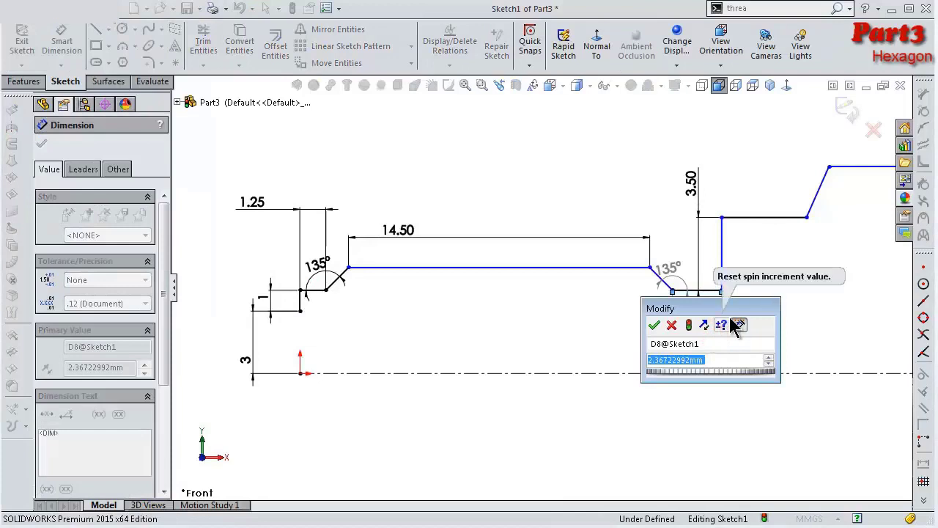
type("2")
key("Return")
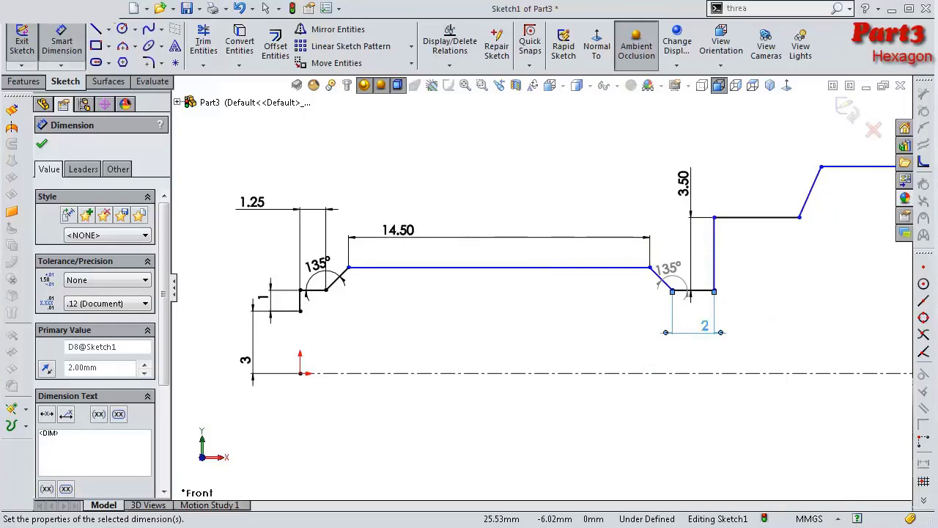
key("Escape")
key("f")
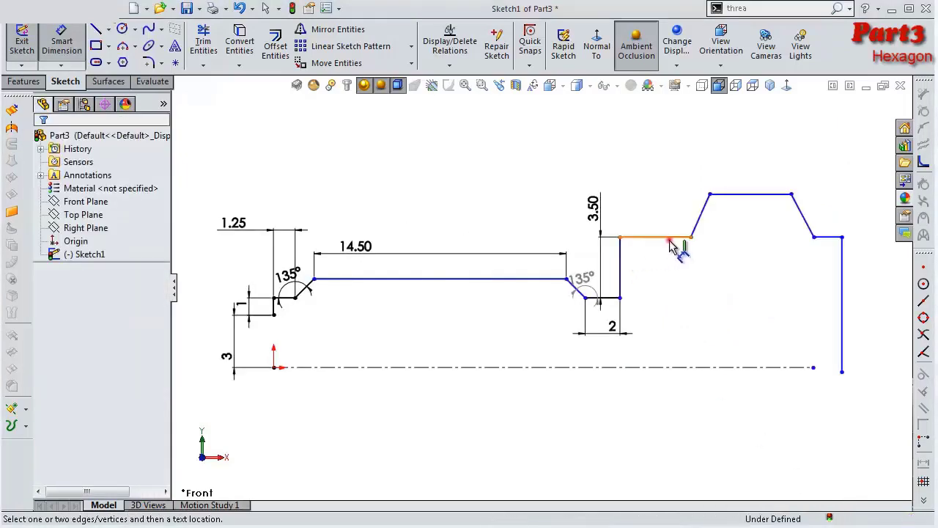
Step: Set the upper step length to 6 mm and the collar top width to 4
left_click(669, 236)
left_click(642, 180)
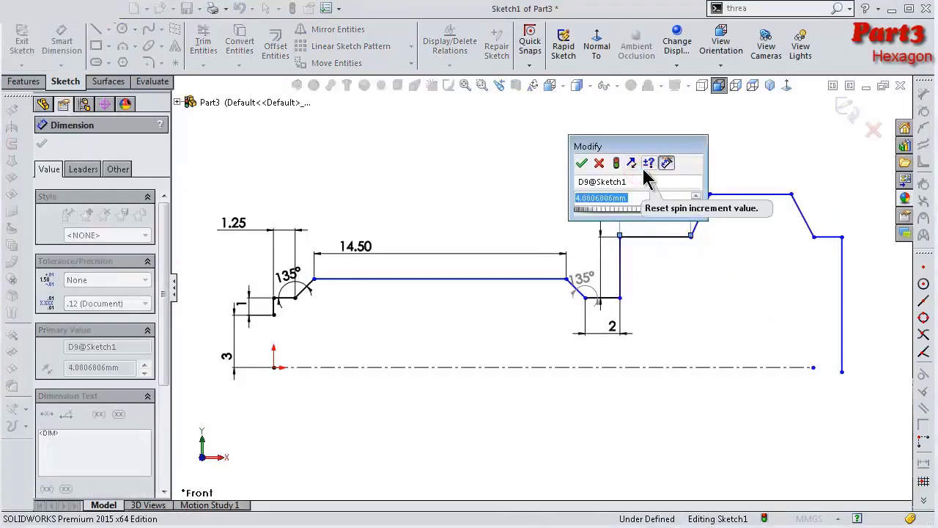
type("6")
key("Return")
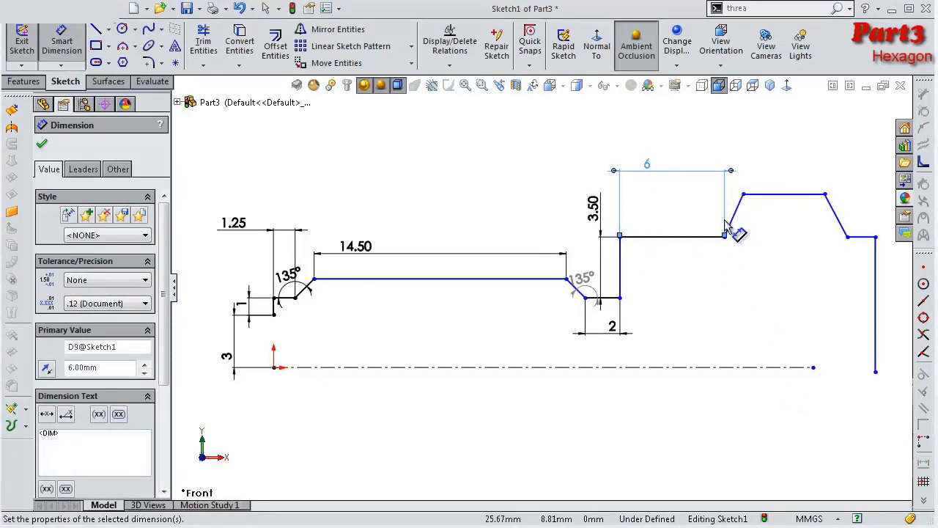
left_click(783, 195)
left_click(785, 175)
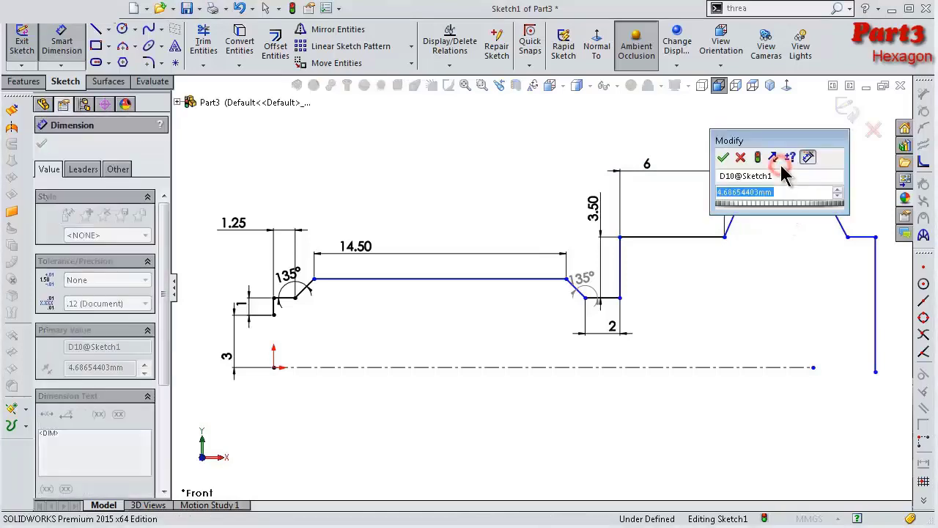
type("4")
key("Return")
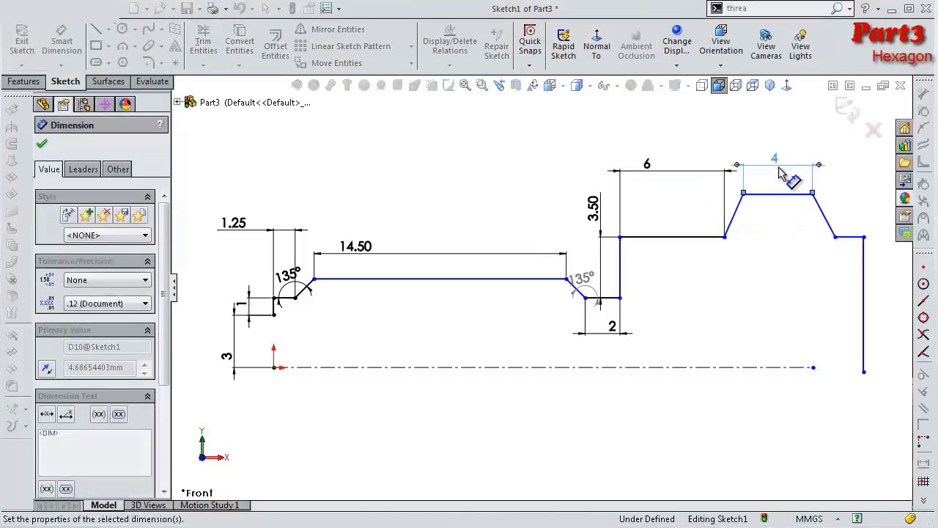
Step: Set both collar flanks to 105° from their adjacent horizontal steps
left_click(739, 222)
left_click(709, 236)
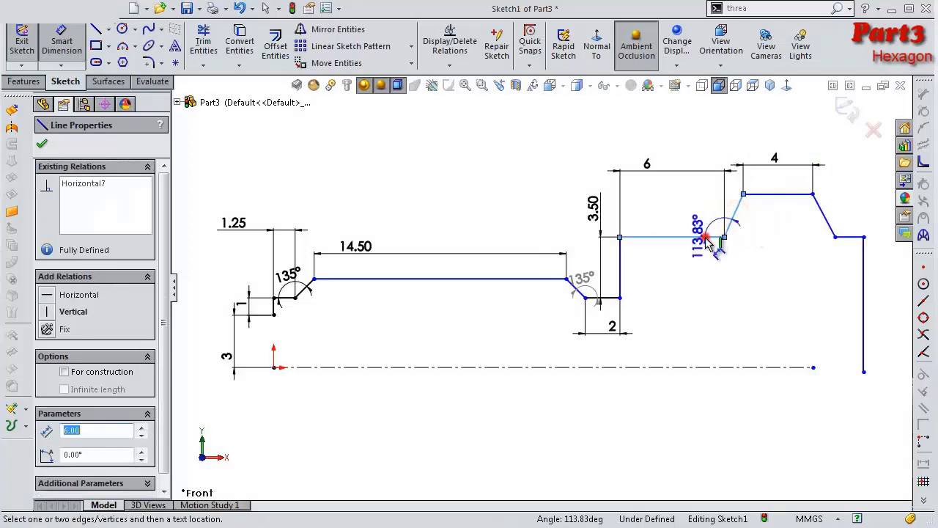
left_click(692, 218)
type("1")
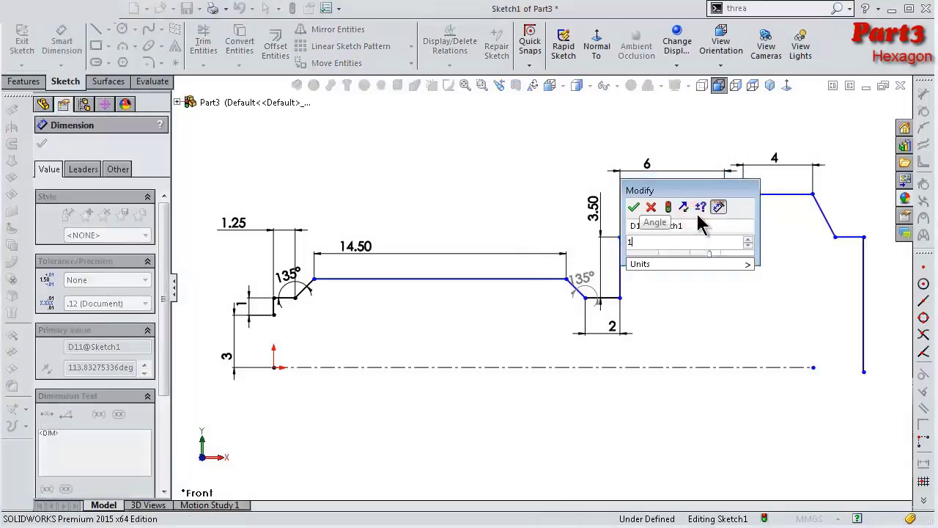
type("05")
key("Return")
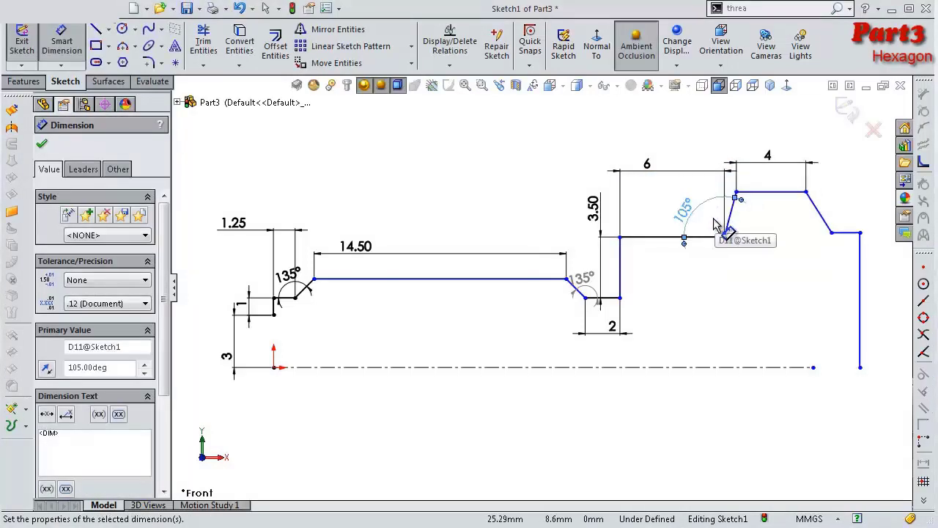
scroll(790, 241, "down", 1)
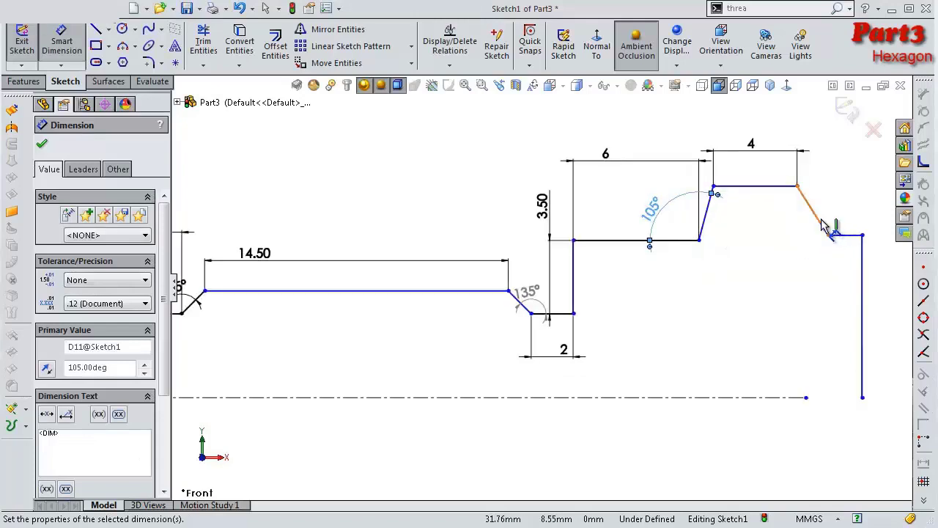
left_click(822, 225)
left_click(849, 235)
left_click(850, 228)
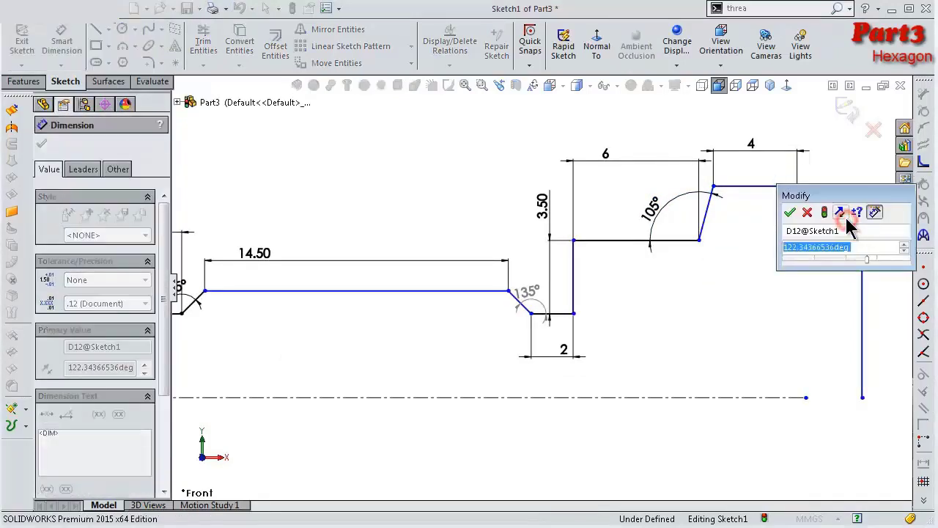
type("105")
key("Return")
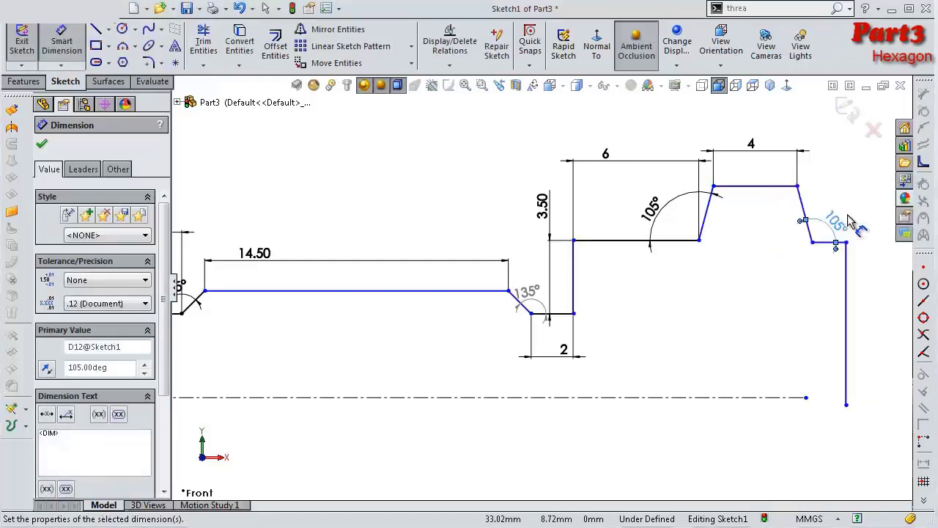
Step: Dimension the short right step to 2 mm long
scroll(840, 234, "down", 1)
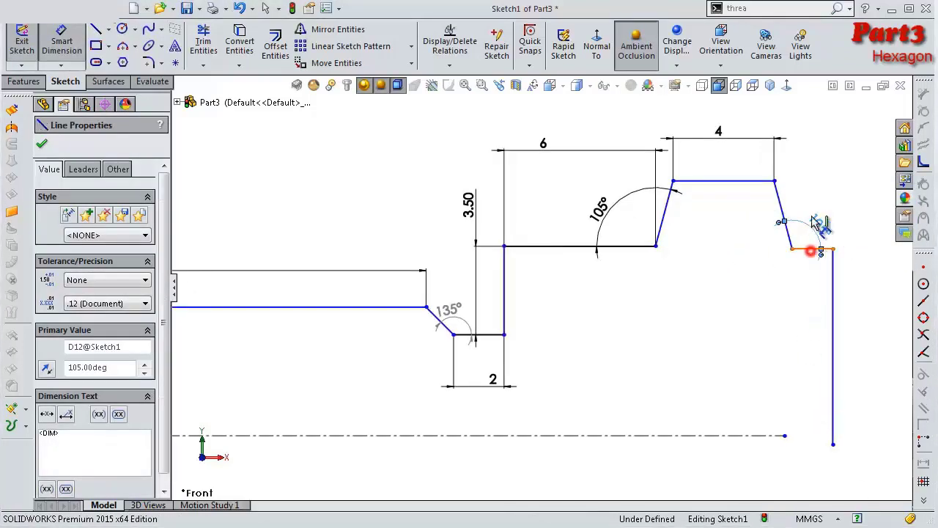
left_click(811, 249)
left_click(826, 186)
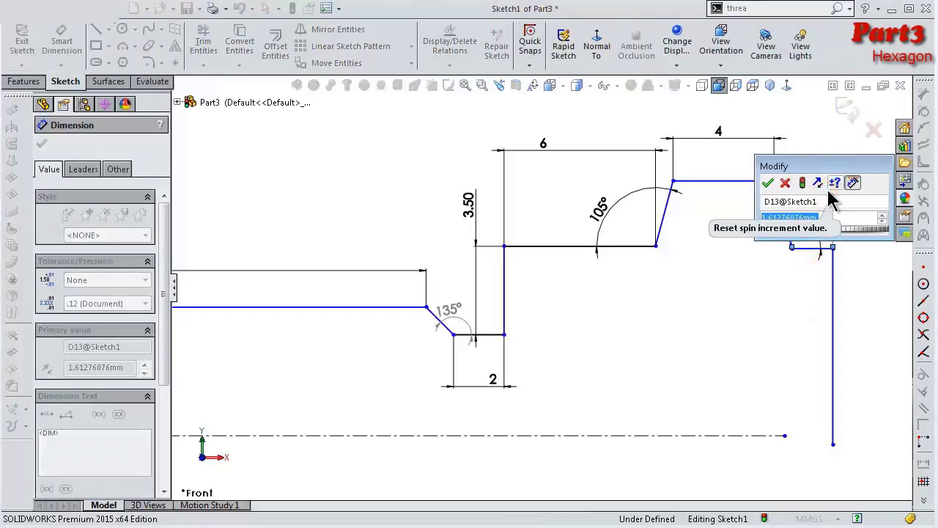
type("2")
key("Return")
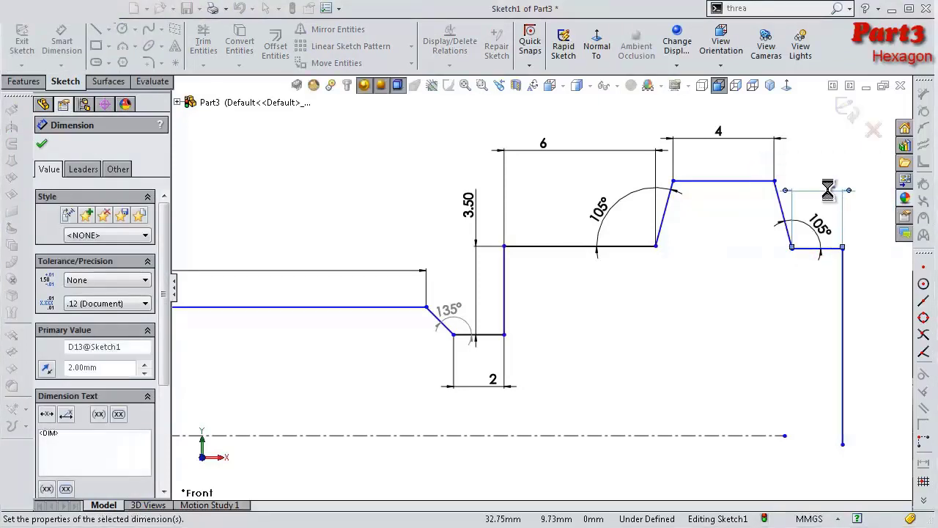
scroll(828, 291, "up", 2)
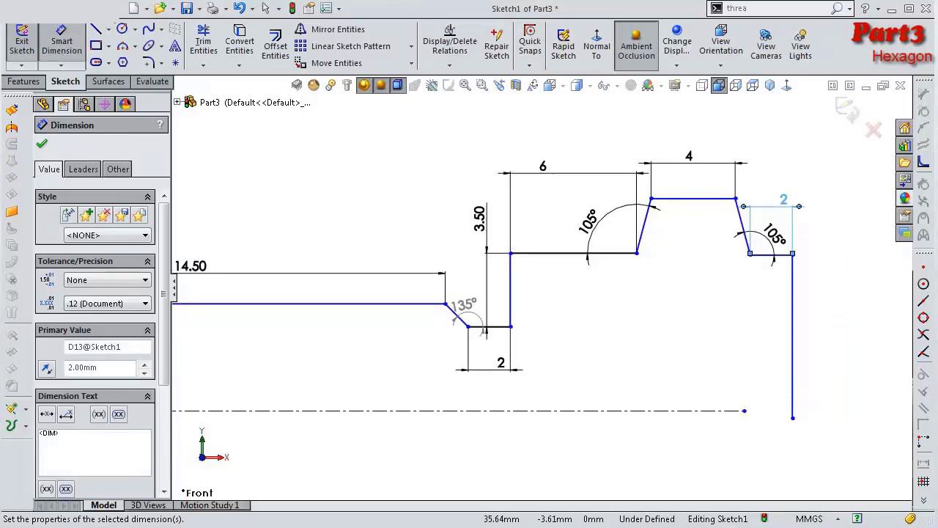
key("Escape")
Step: Merge the profile's right-end bottom point onto the centerline's end point
left_click(745, 411)
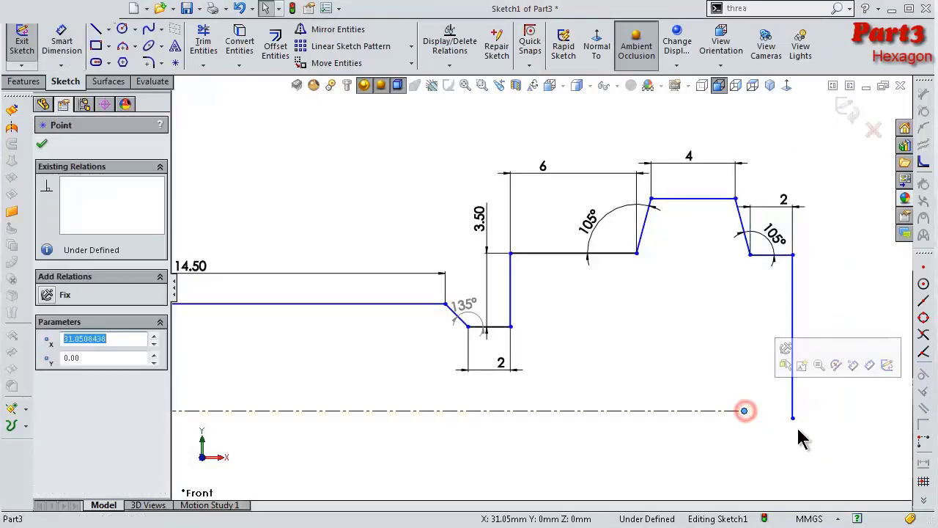
left_click(792, 417, "ctrl")
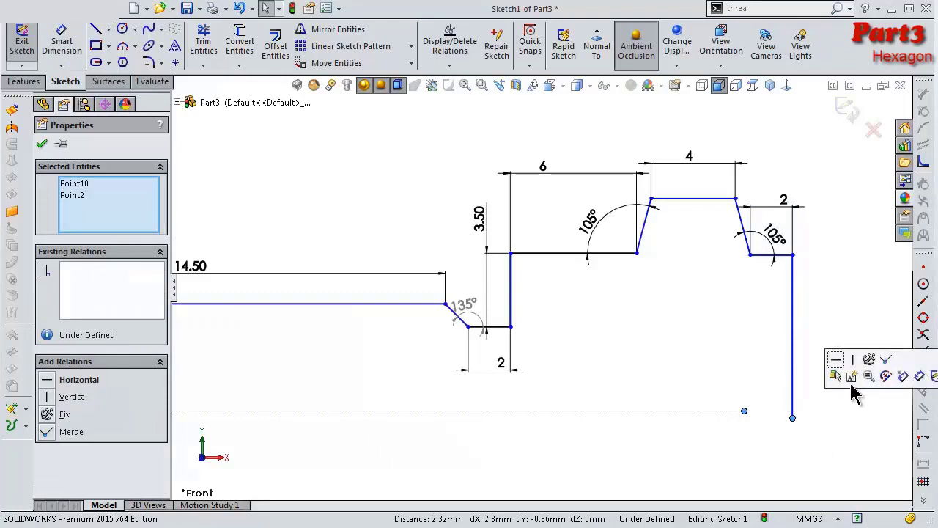
left_click(886, 359)
left_click(731, 338)
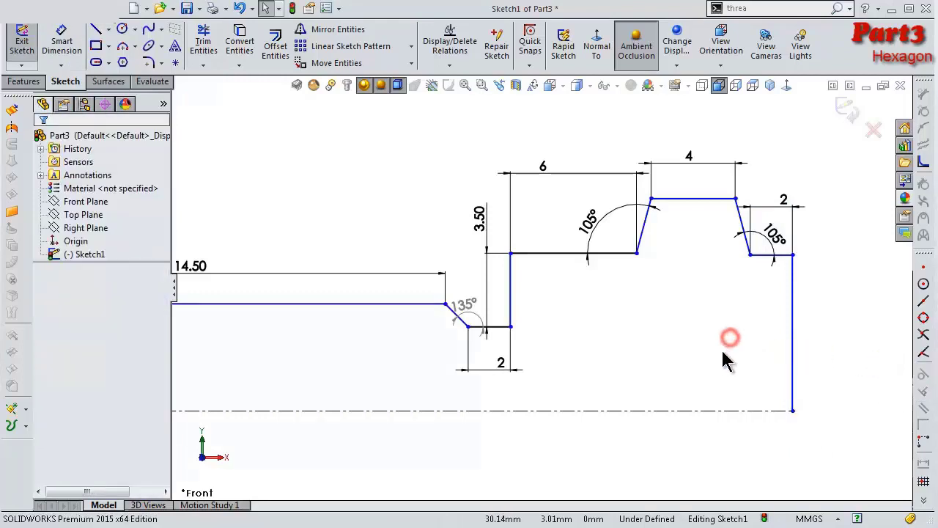
key("f")
scroll(325, 315, "down", 1)
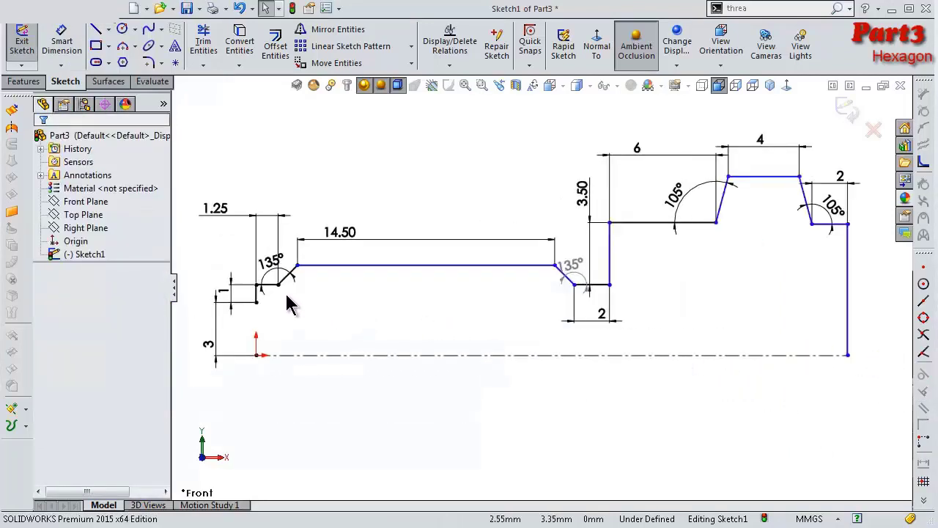
Step: Delete the 1 mm dimension and merge the lower-left corner point onto the origin
left_click(256, 302)
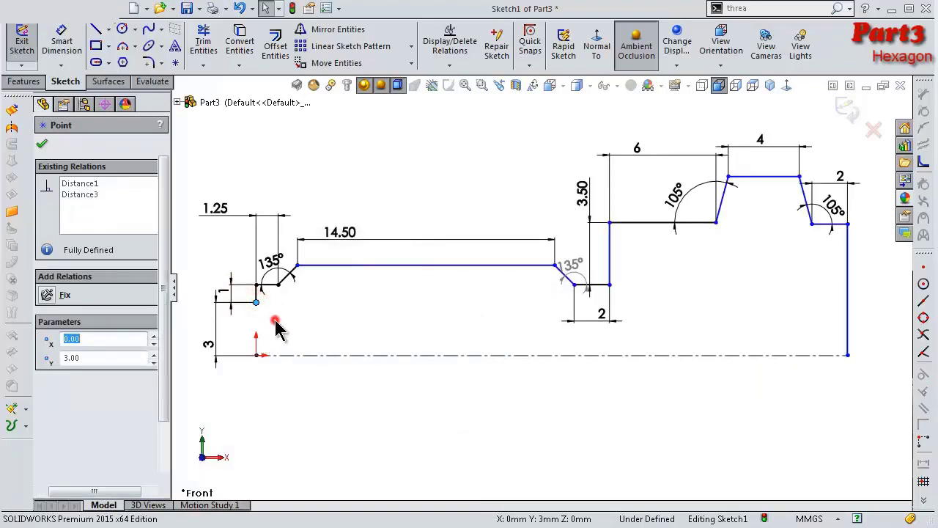
left_click(277, 323)
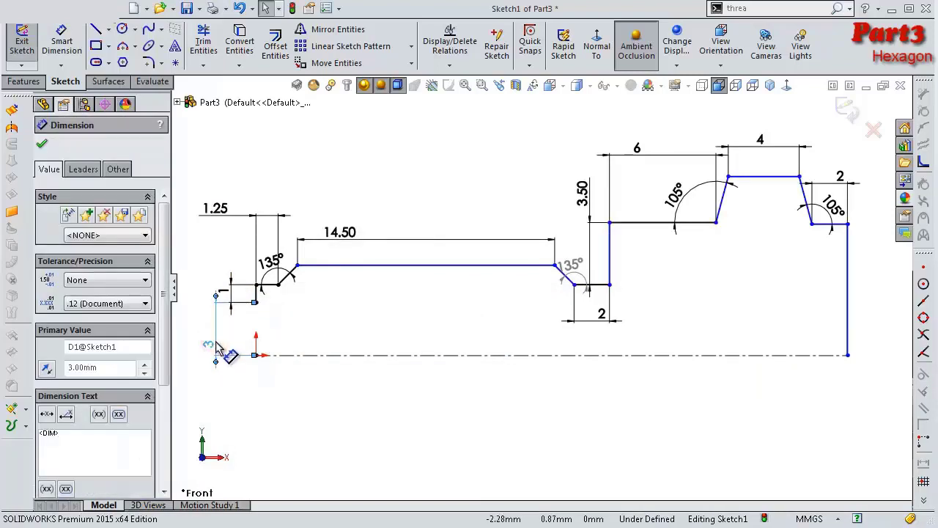
key("Escape")
left_click(256, 303)
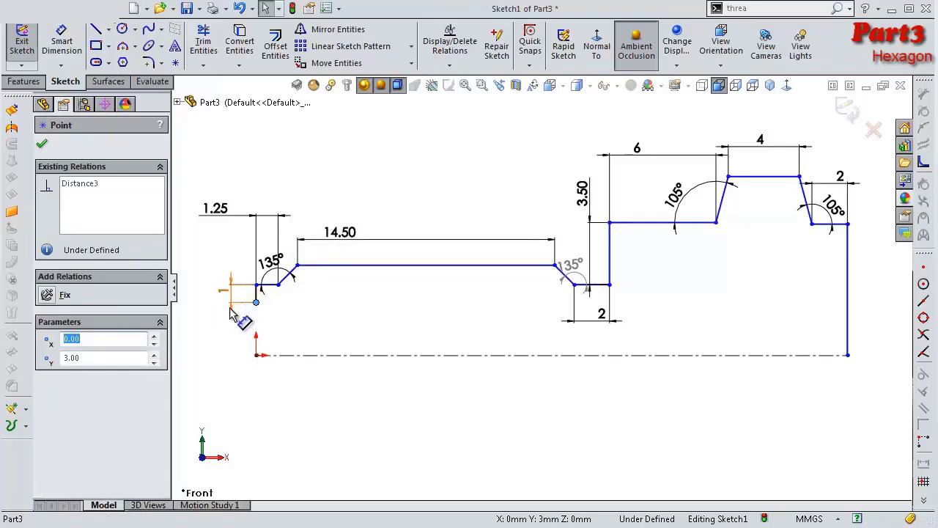
left_click(229, 299)
key("Delete")
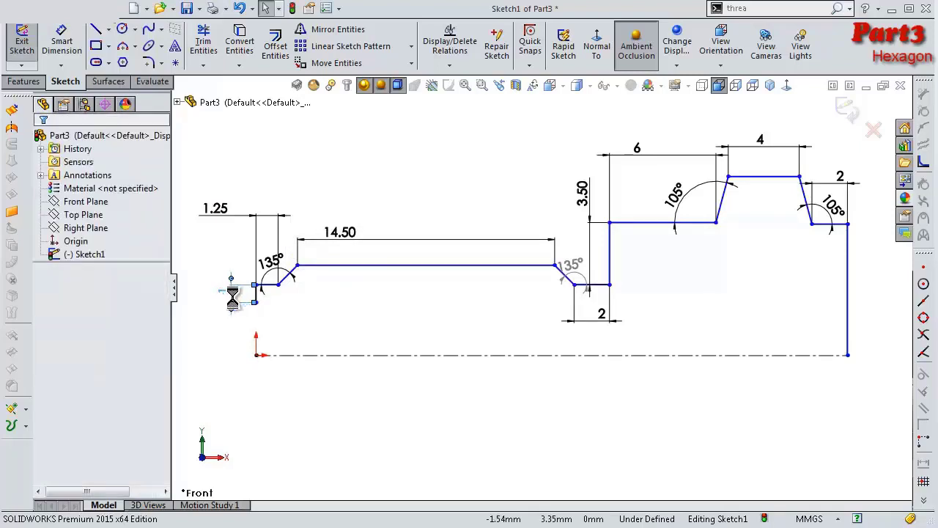
left_click(255, 302)
left_click(257, 356, "ctrl")
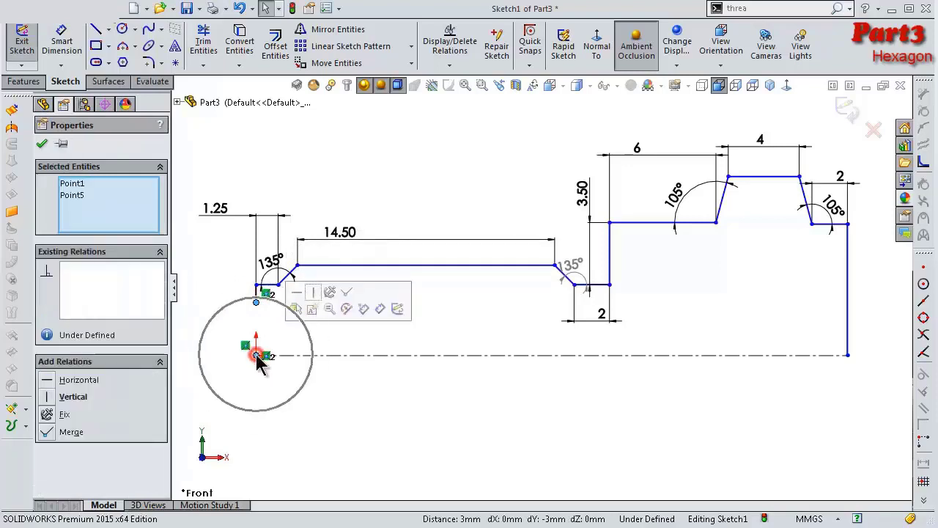
left_click(348, 293)
left_click(369, 302)
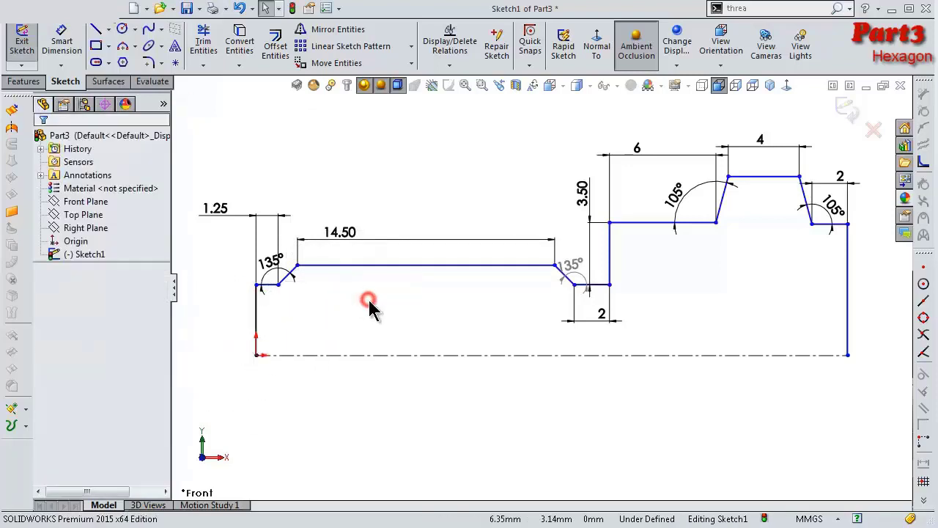
Step: Dimension the profile's left vertical edge with a 4 mm height
key("f")
key("s")
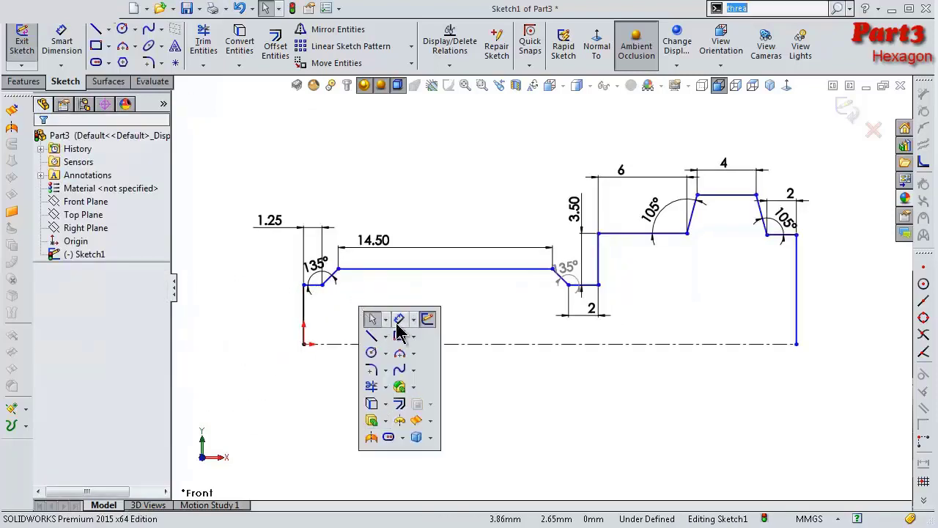
left_click(396, 322)
left_click(305, 304)
left_click(270, 308)
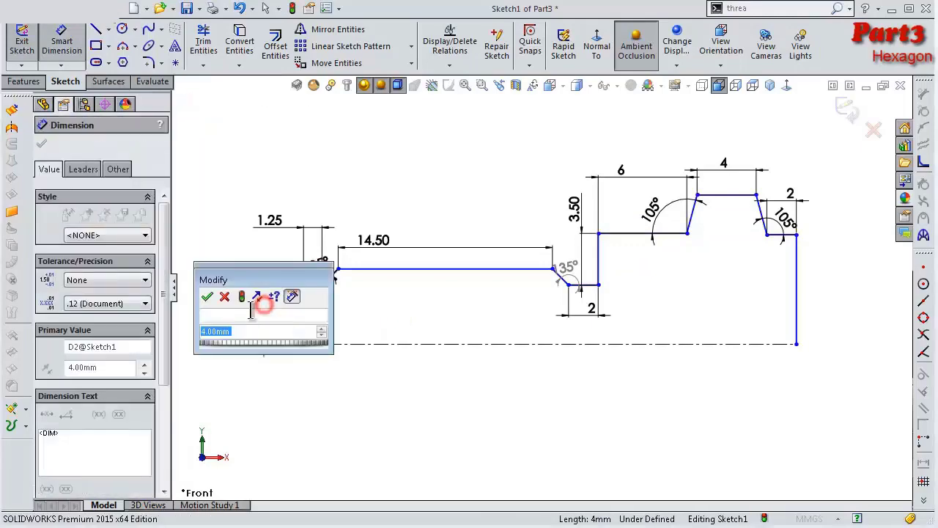
left_click(207, 296)
scroll(307, 307, "down", 1)
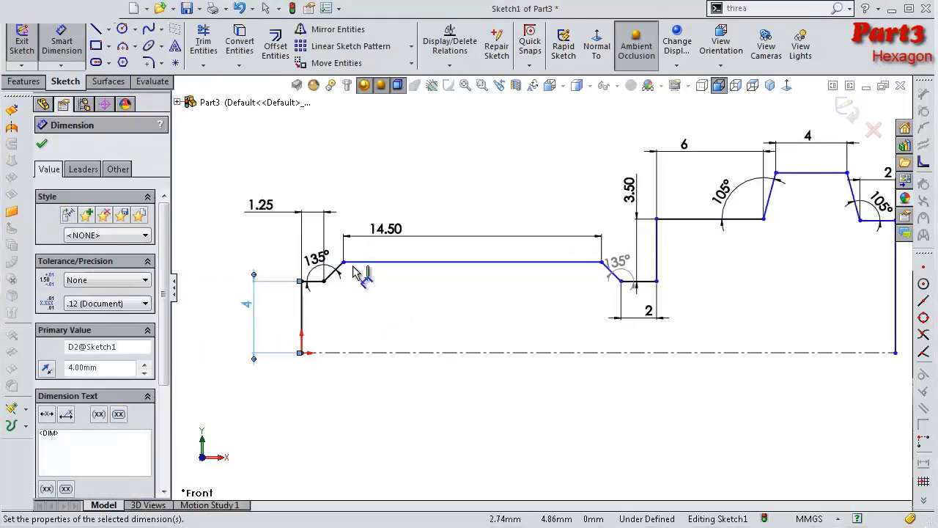
scroll(500, 288, "up", 1)
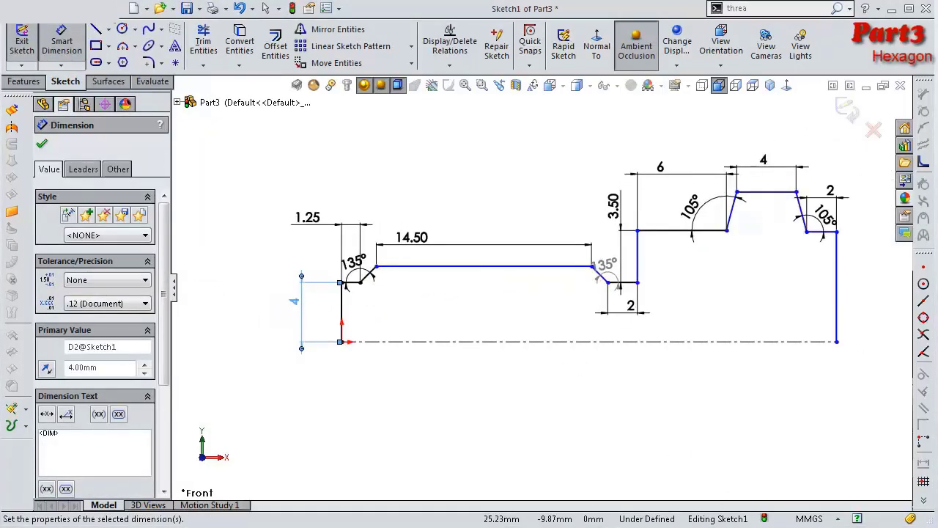
Step: Change the 6 step length to 8 and dimension the collar's top 9 from the centerline
left_click(660, 173)
type("8")
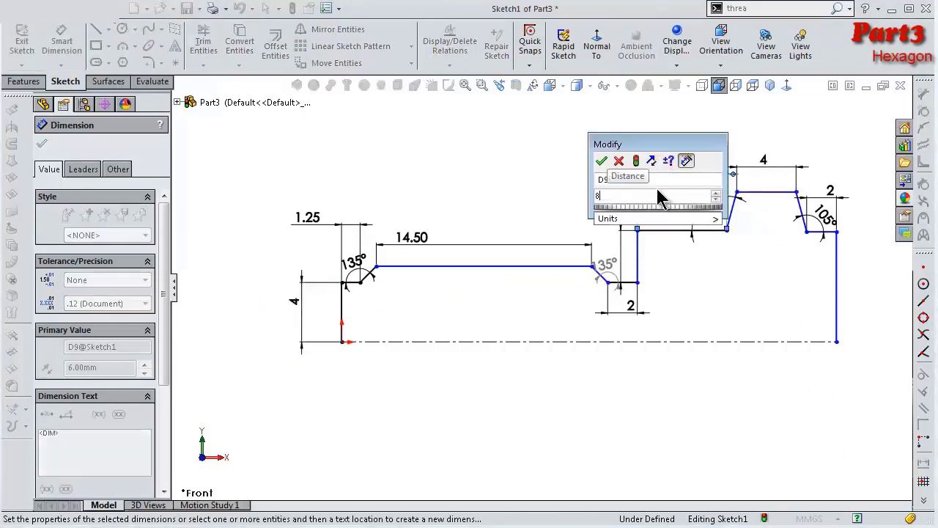
key("Return")
left_click(637, 110)
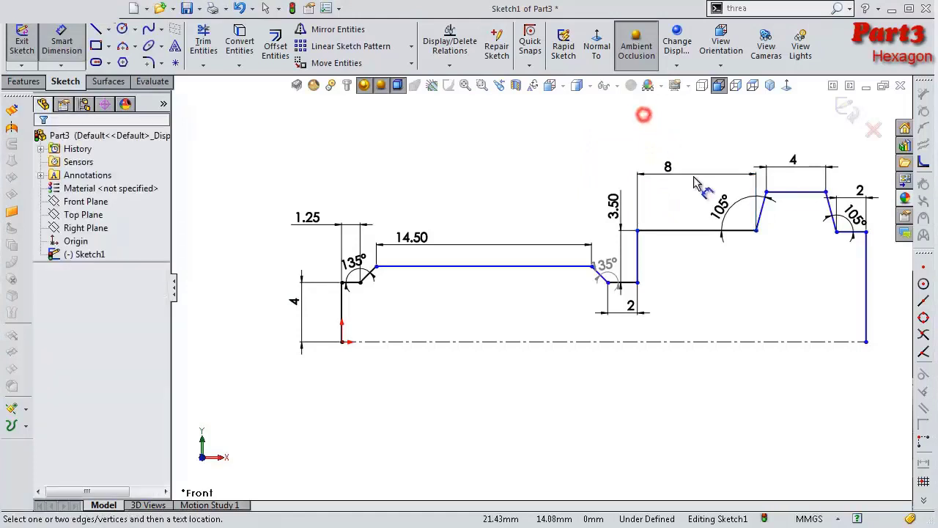
left_click(806, 193)
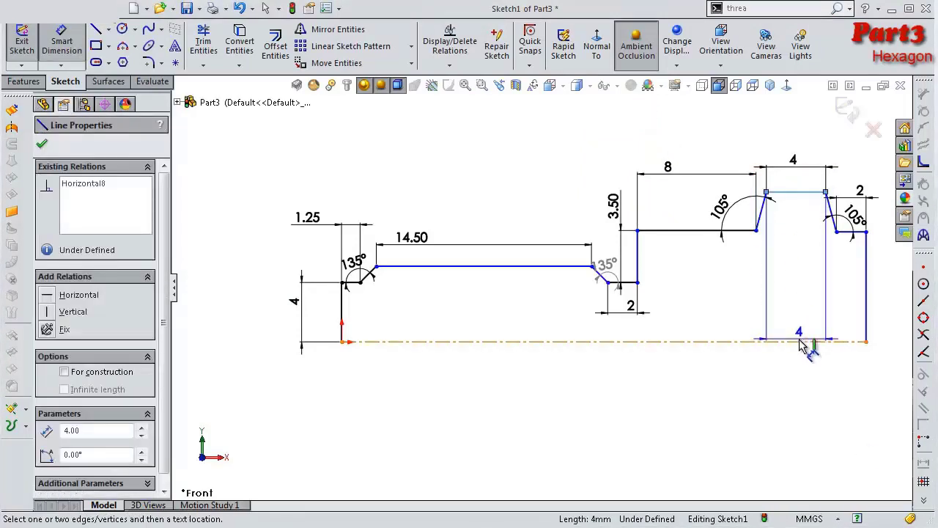
left_click(803, 341)
left_click(800, 324)
type("9")
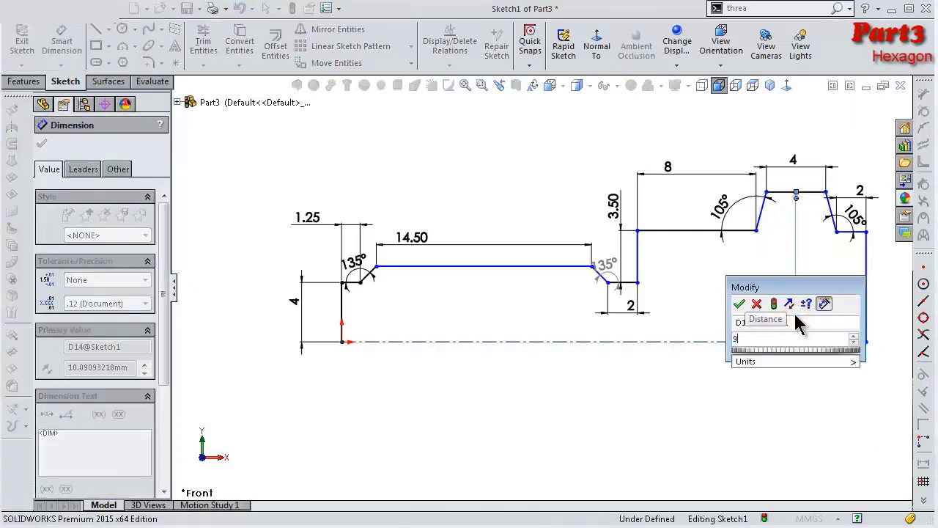
key("Return")
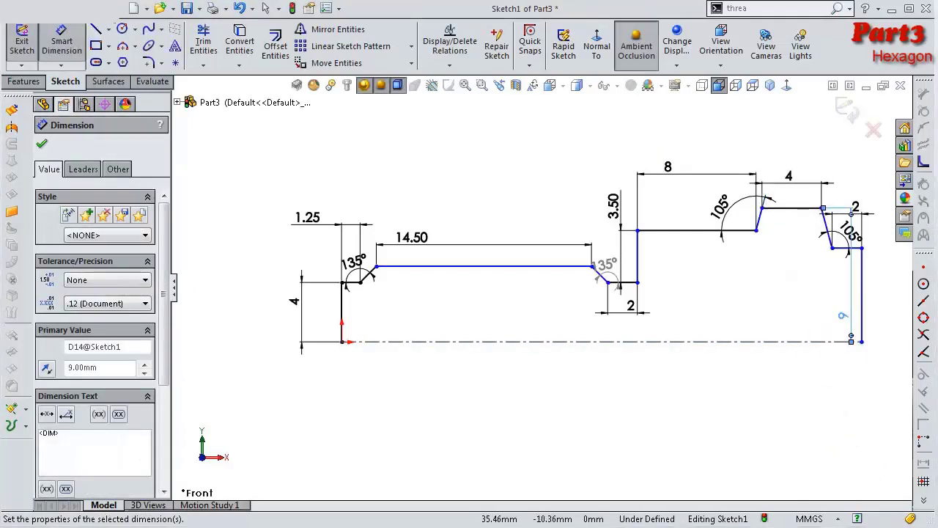
Step: Try a 3.50 height on the 14.50 line, then delete that dimension
left_click(506, 269)
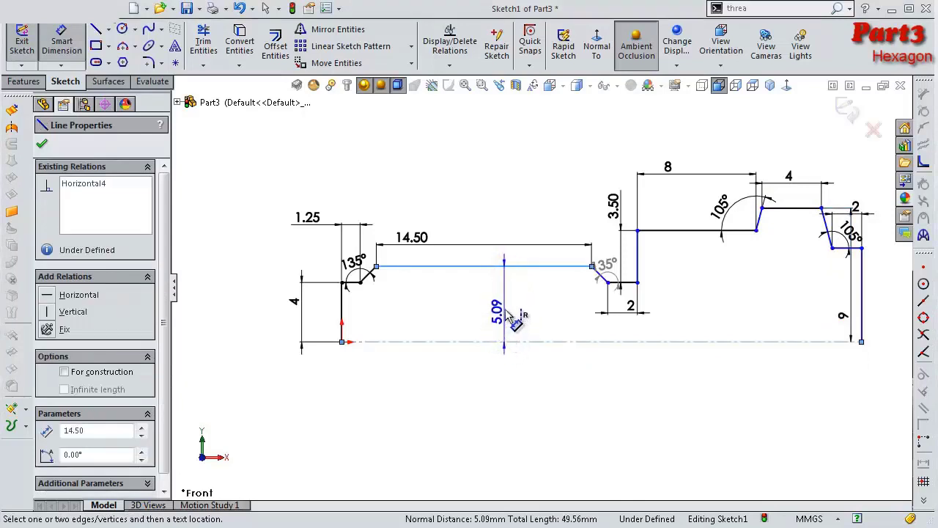
left_click(513, 317)
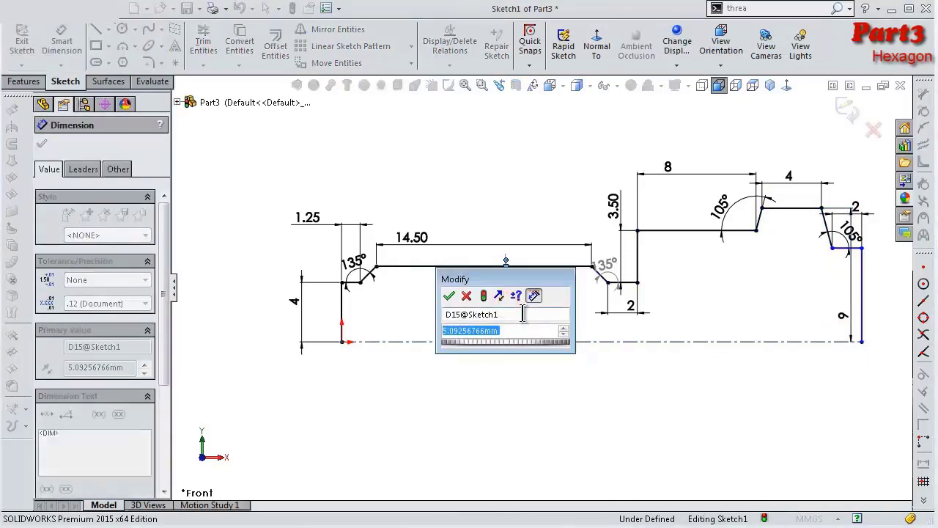
type("3,5")
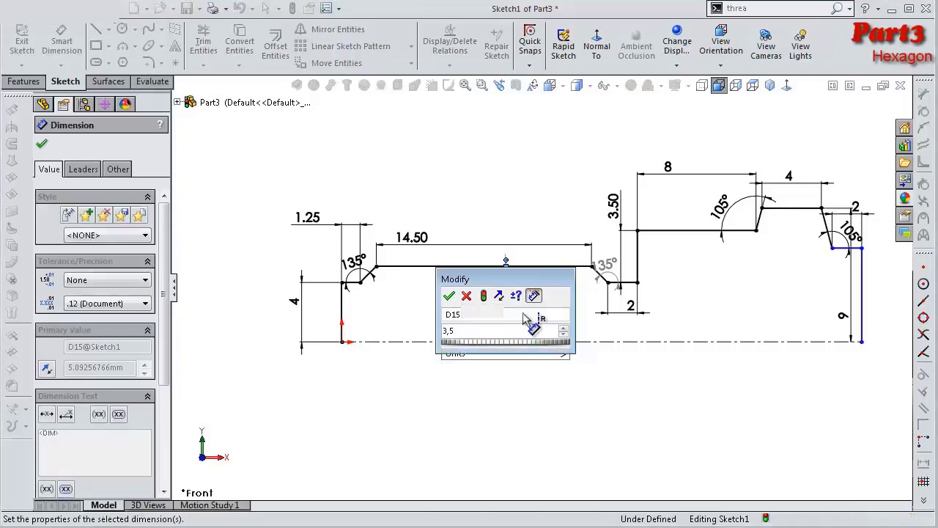
key("Return")
key("Delete")
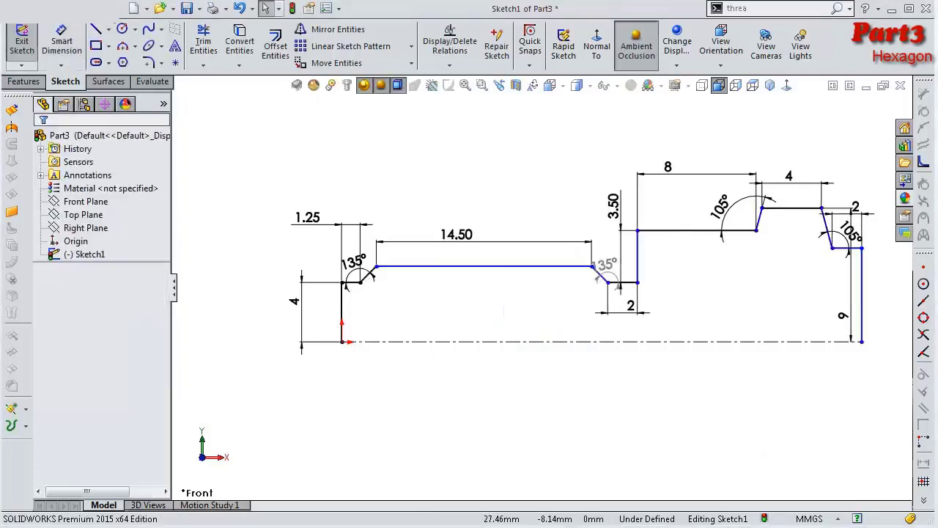
Step: Dimension the 14.50 line 5 mm above the centerline
key("s")
left_click(559, 286)
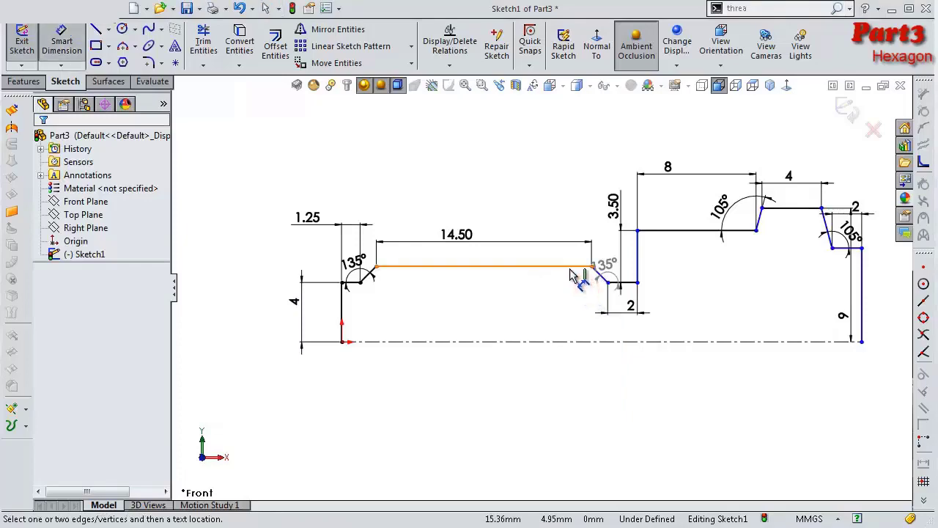
left_click(571, 275)
left_click(562, 340)
left_click(557, 322)
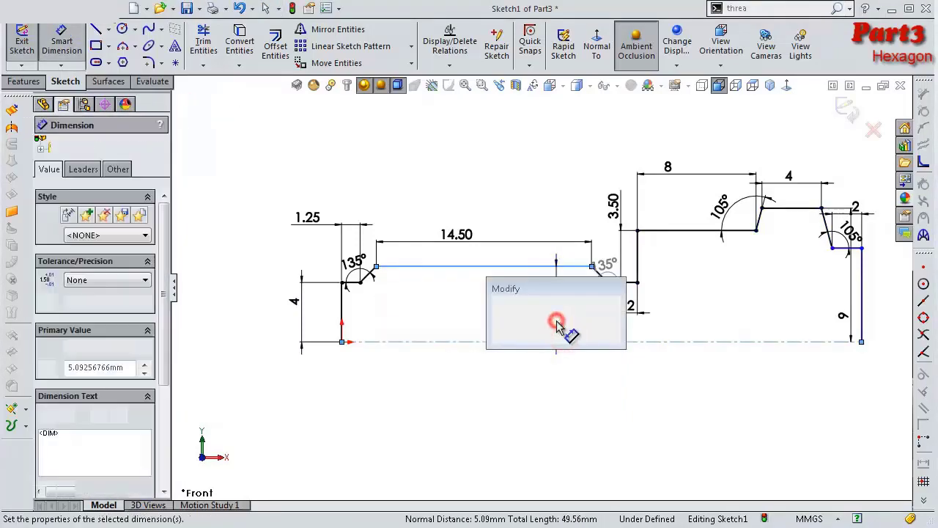
type("5")
key("Return")
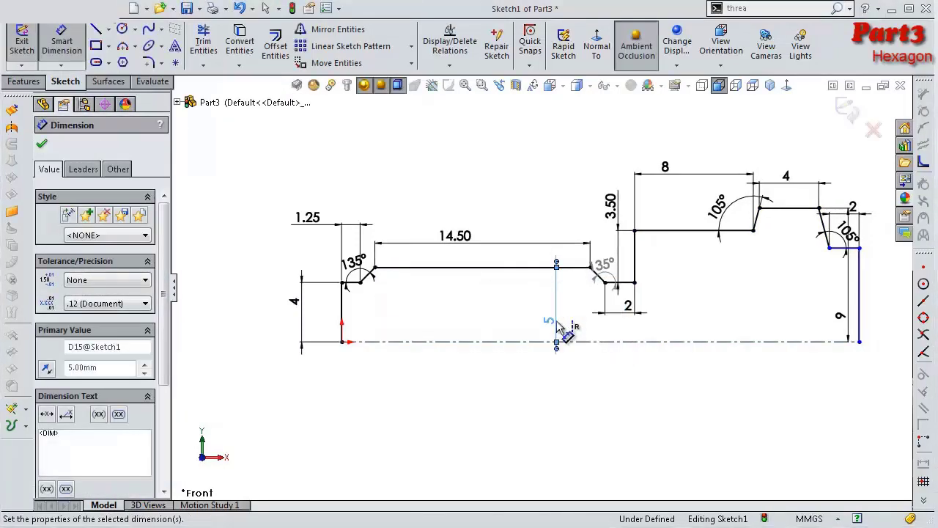
left_click(619, 436)
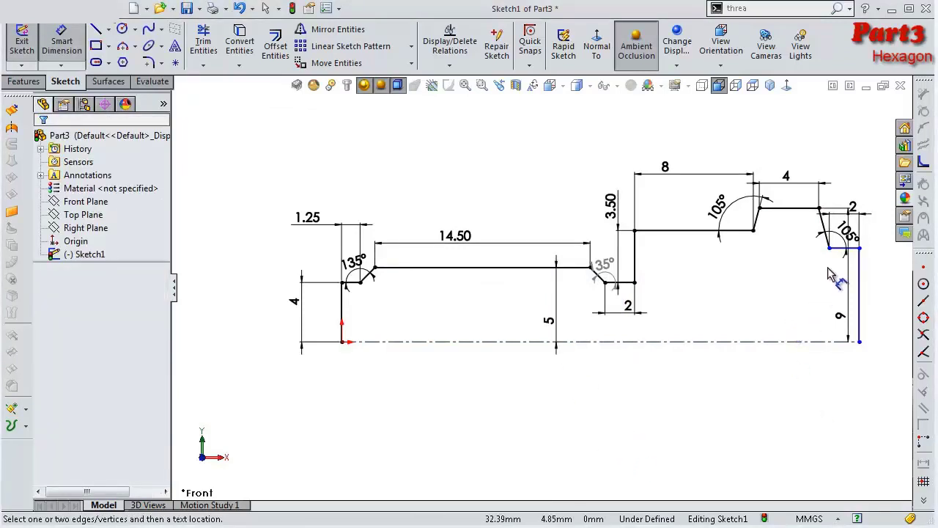
left_click(843, 249)
key("Escape")
key("Escape")
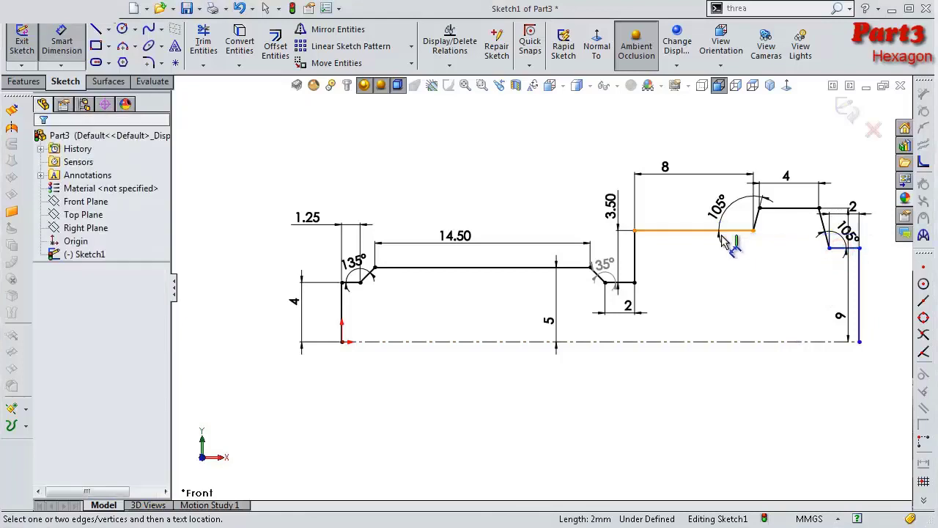
Step: Make the 8 mm top line and short right top line collinear, then tidy the dimension labels
left_click(726, 233)
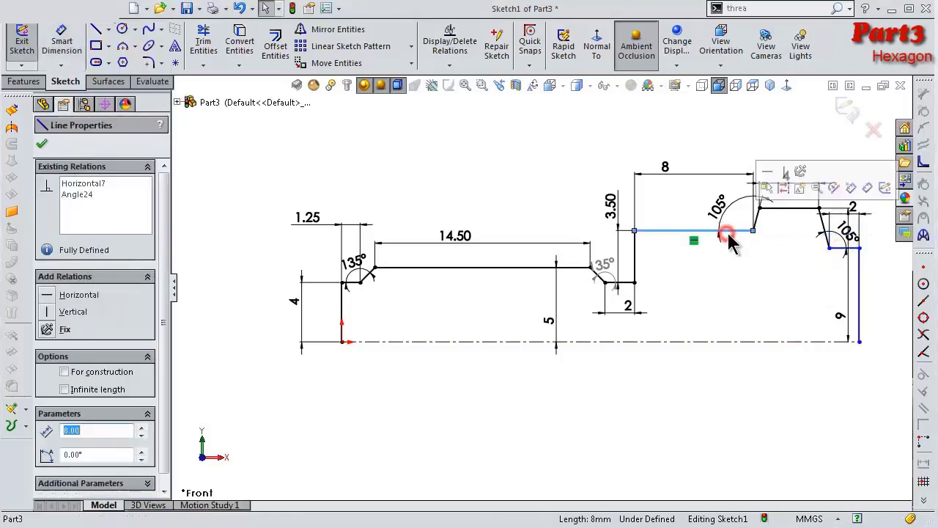
left_click(845, 250, "ctrl")
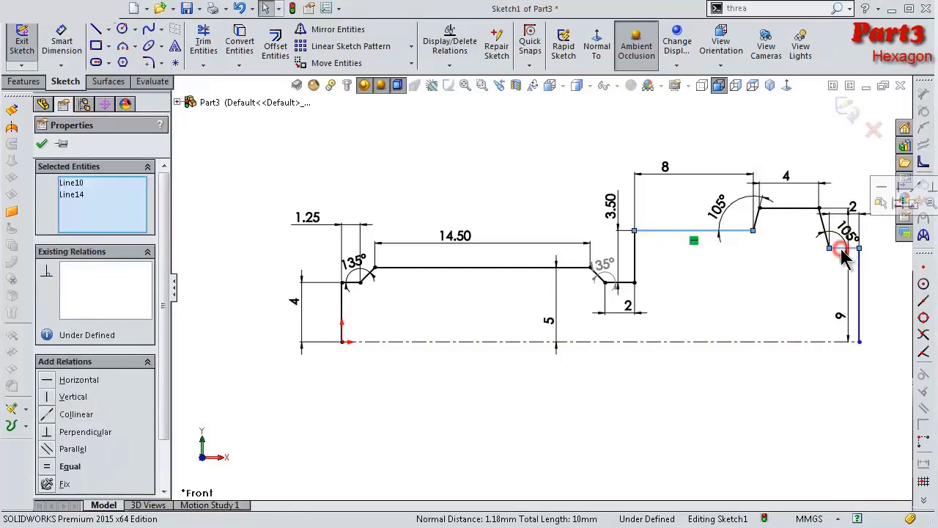
left_click(915, 193)
left_click(589, 128)
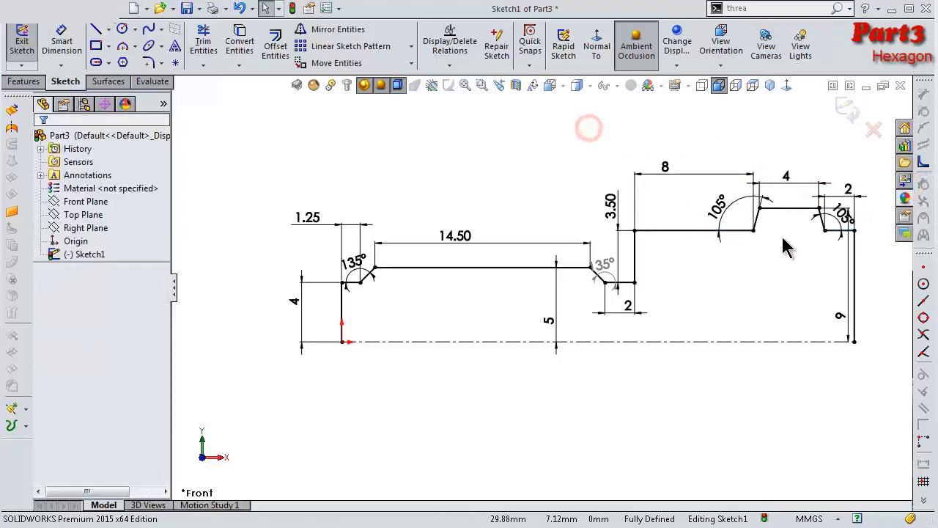
middle_click_drag(785, 247, 765, 251, "ctrl")
left_click(472, 330)
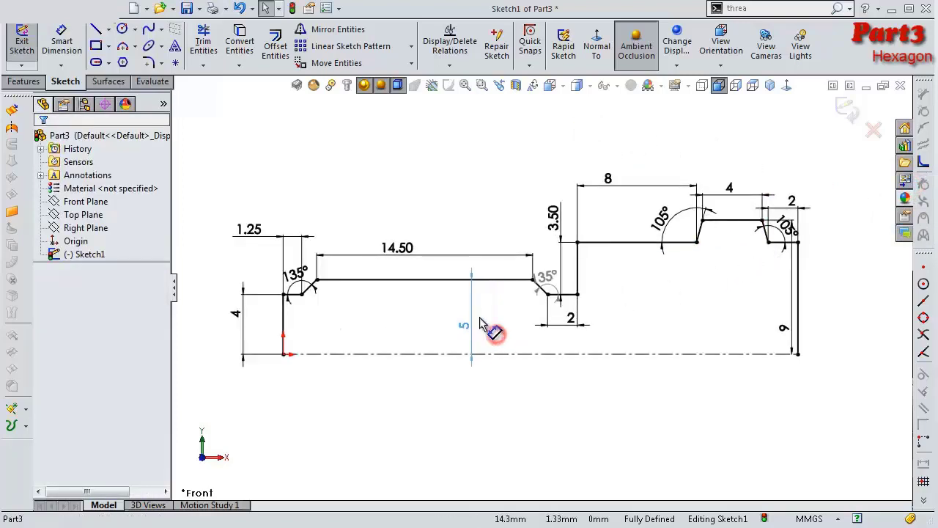
left_click_drag(565, 308, 562, 327)
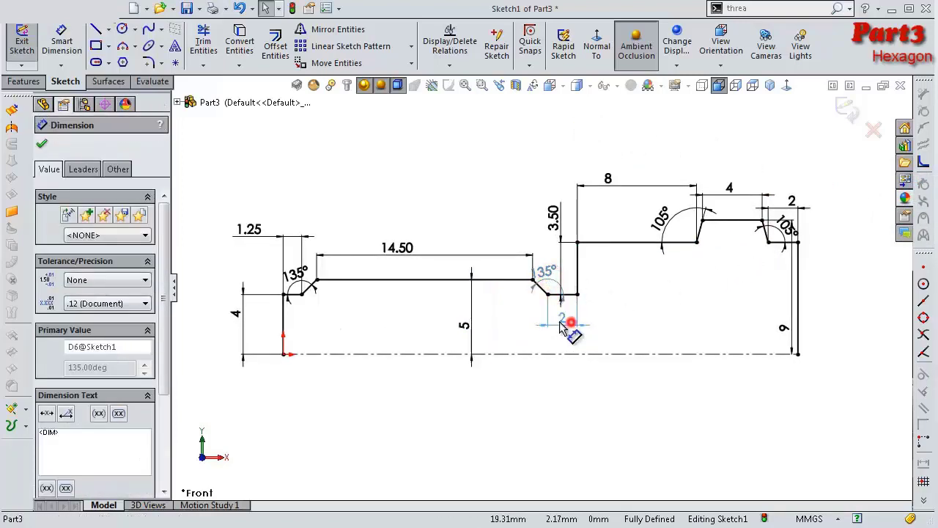
left_click(562, 328)
Step: Close the profile with a bottom line along the centerline
key("f")
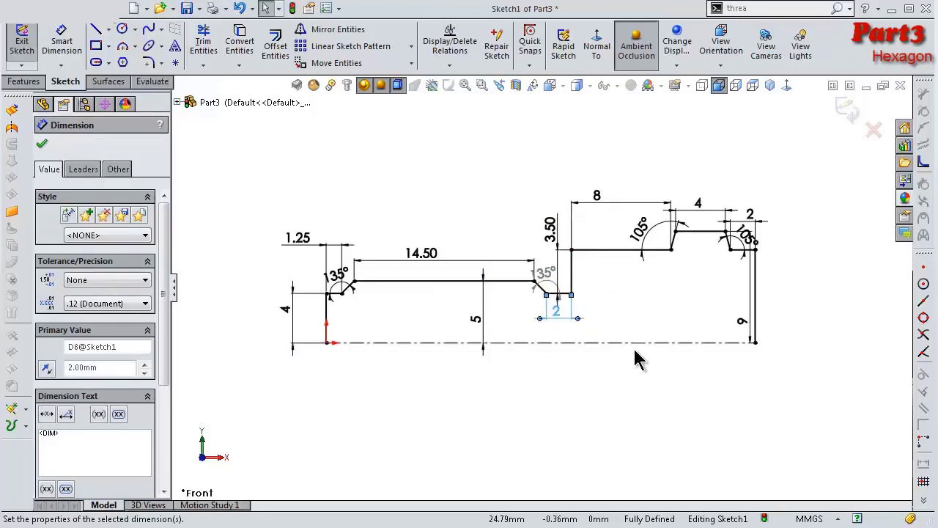
left_click(95, 30)
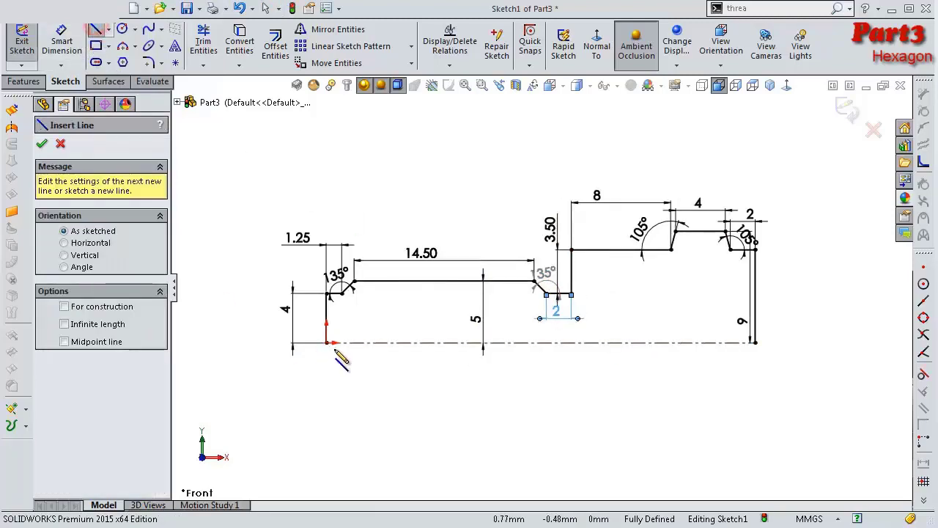
left_click(327, 342)
left_click(755, 343)
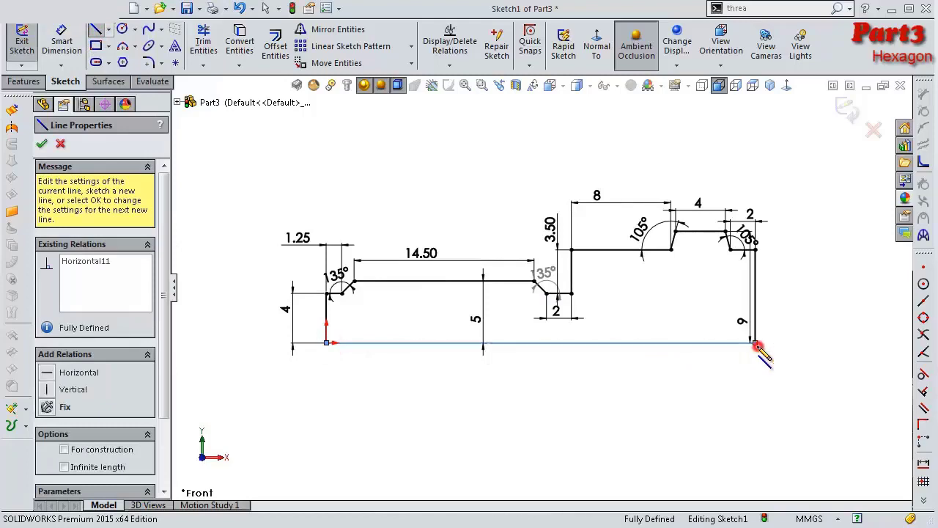
Step: Revolve the profile 360° into Revolve1
left_click(10, 83)
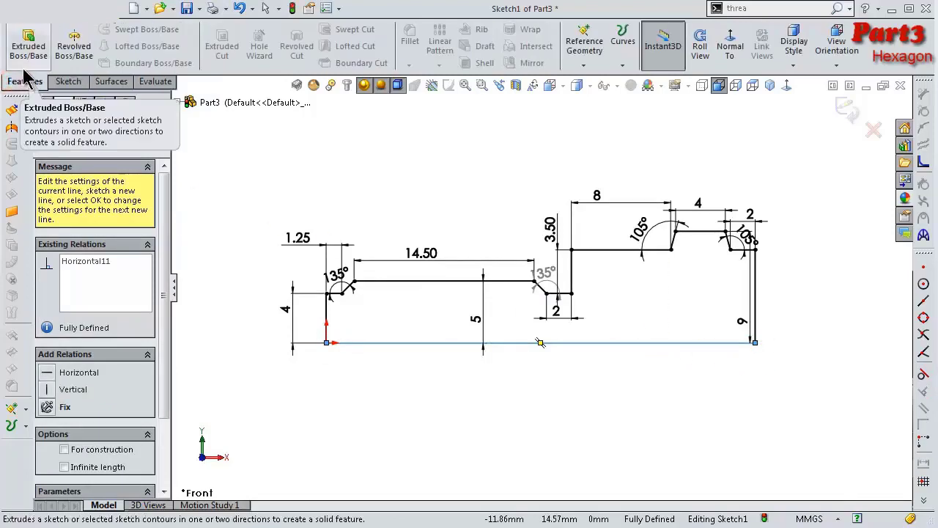
left_click(77, 50)
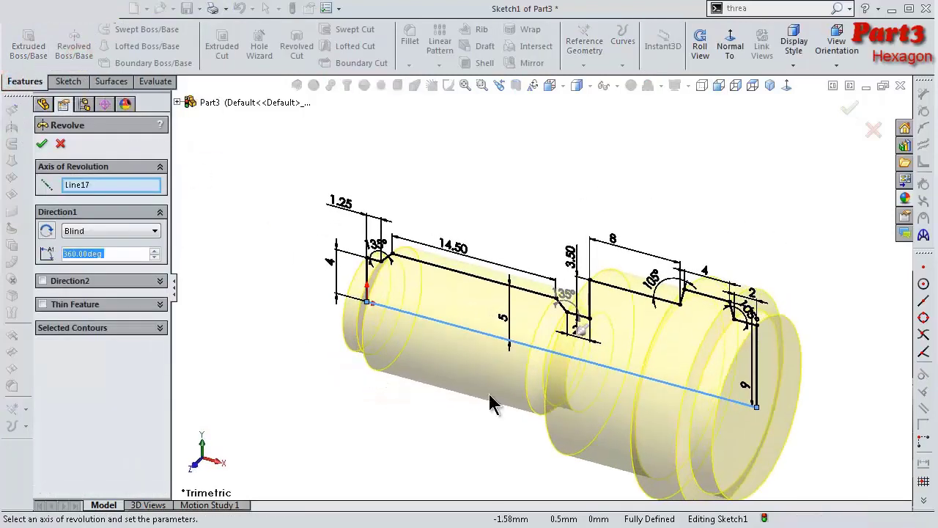
left_click(848, 109)
left_click(662, 185)
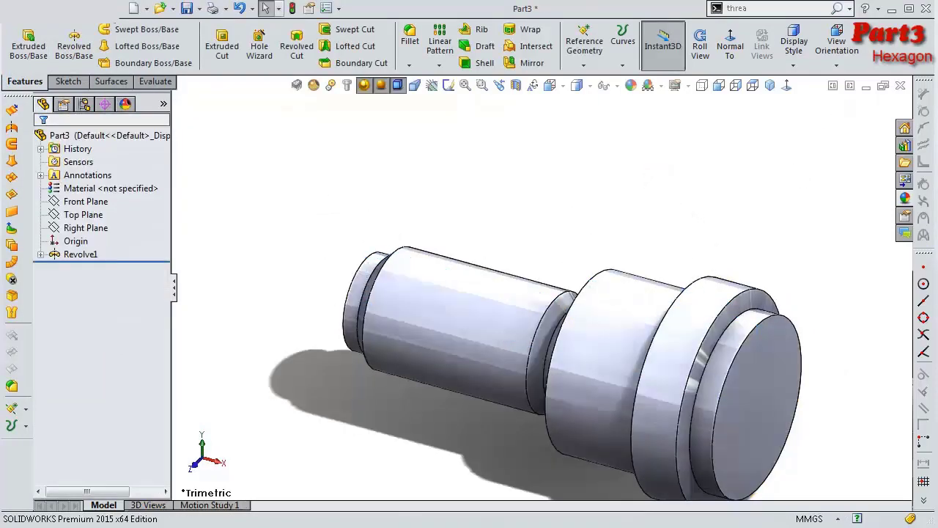
Step: Start Sketch2 on the Front Plane, viewed Normal To, with Hidden Lines Removed display
left_click(101, 202)
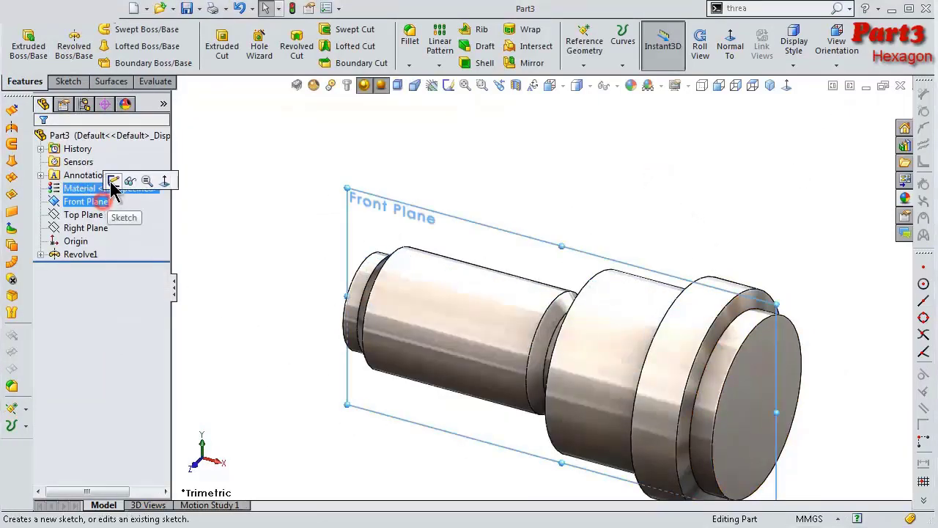
left_click(113, 183)
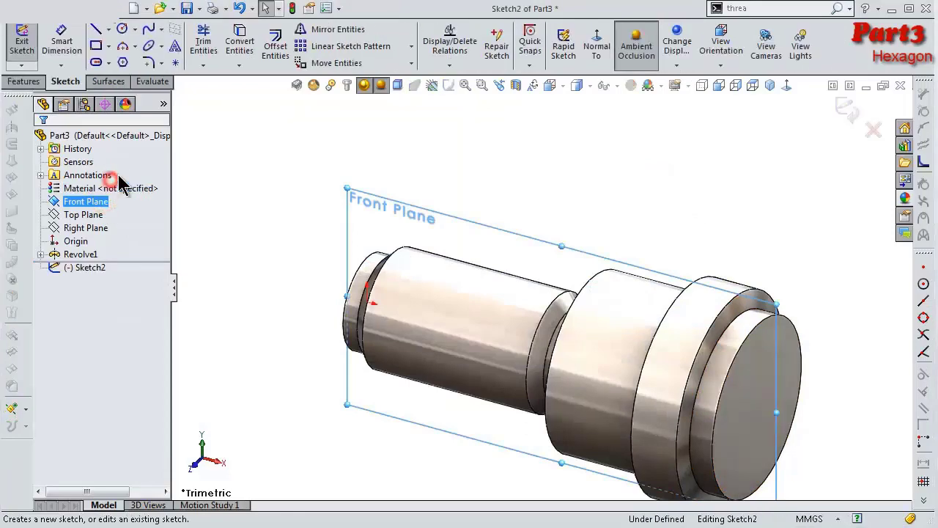
left_click(784, 88)
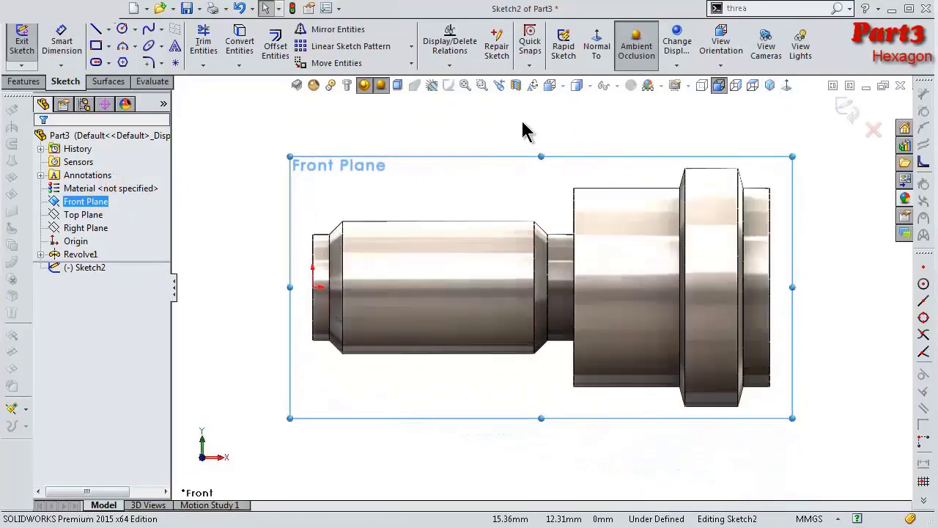
left_click(578, 86)
left_click(581, 141)
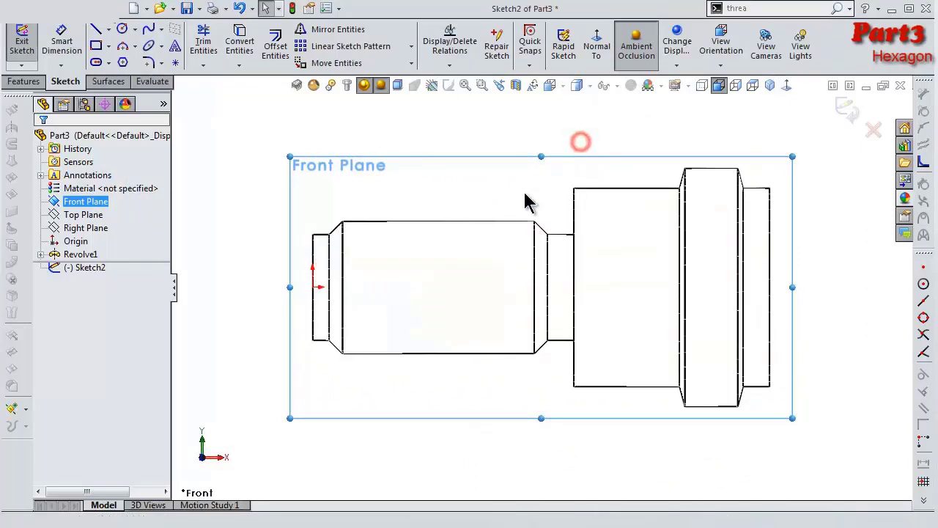
scroll(476, 220, "down", 2)
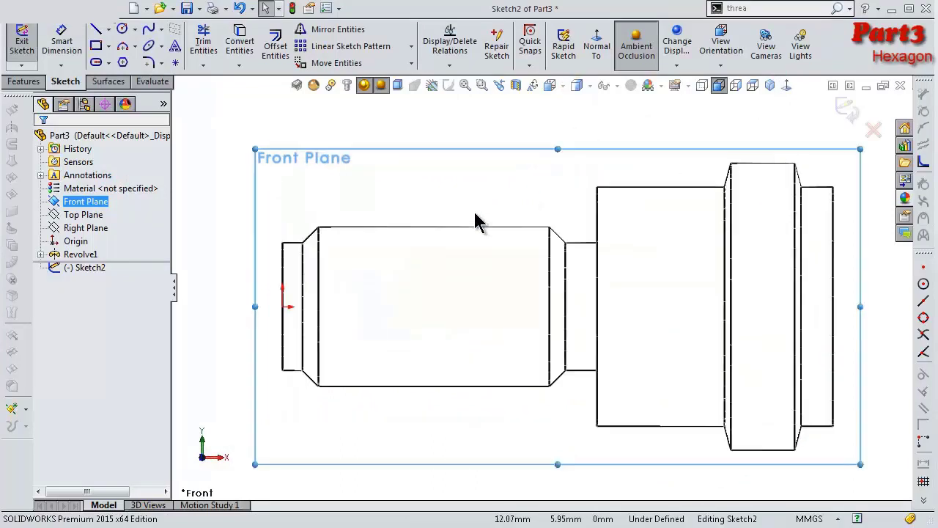
left_click(98, 31)
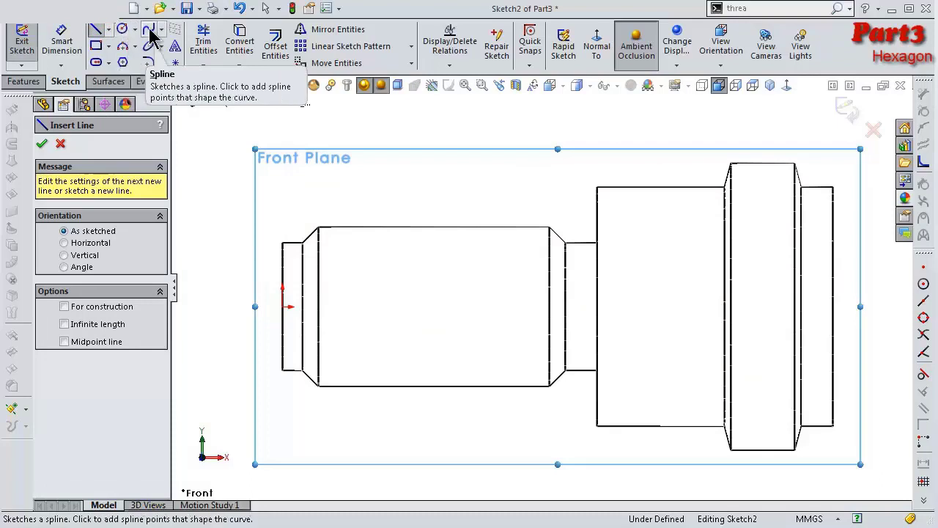
Step: Draw a stepped line chain from the shaft's left end through the groove and 45° rise to the right end
left_click(284, 266)
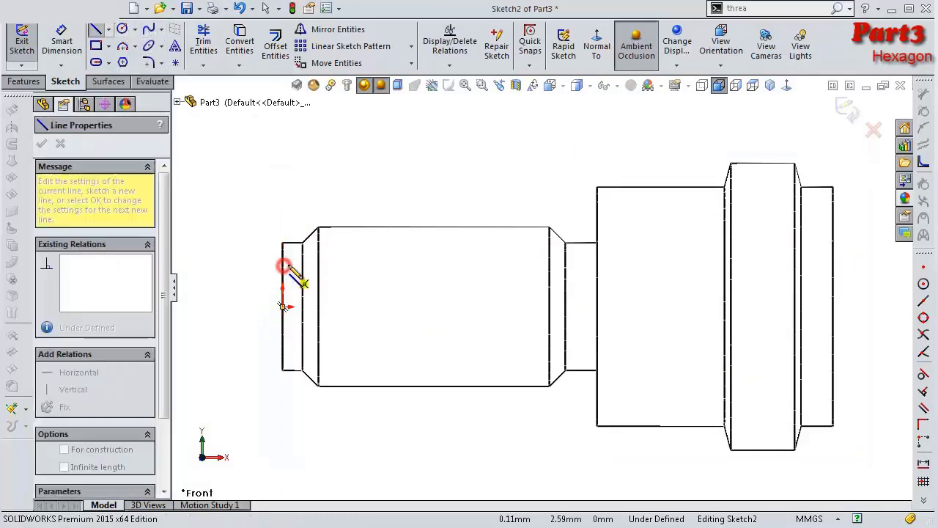
left_click(353, 266)
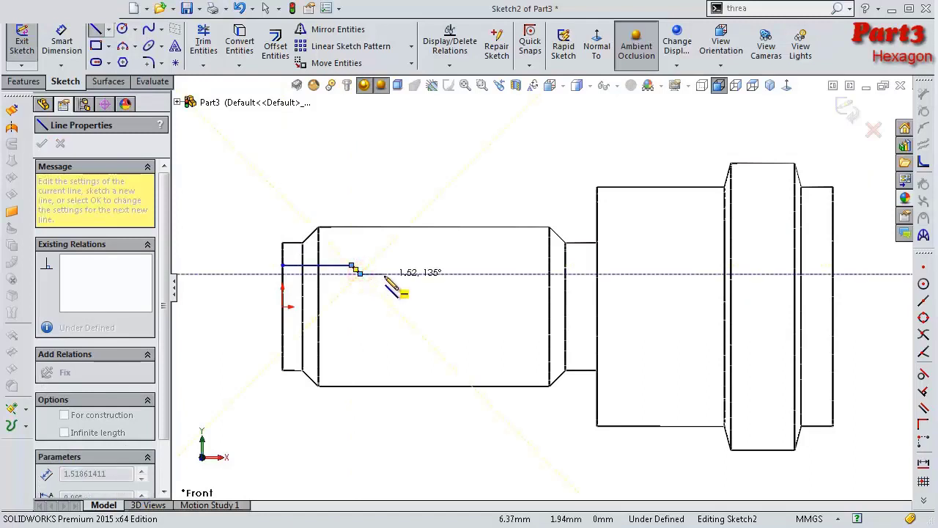
left_click(384, 274)
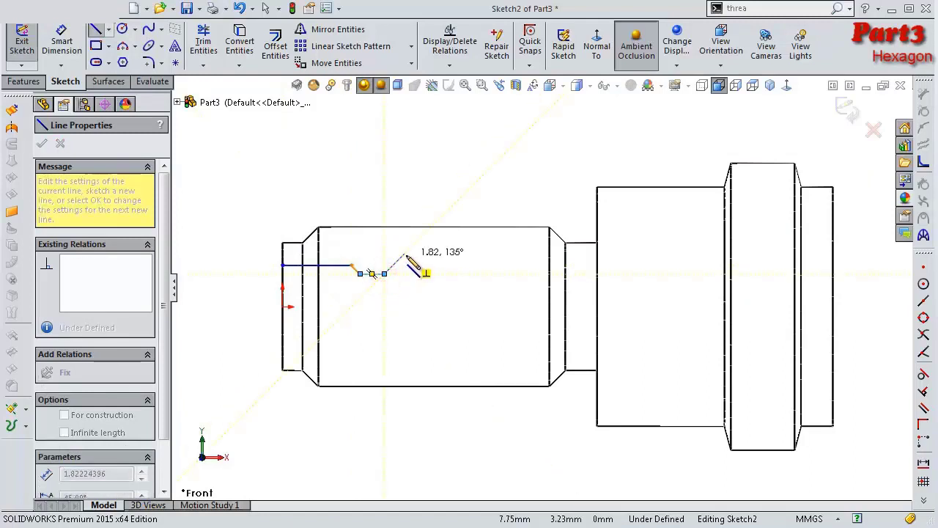
left_click(405, 254)
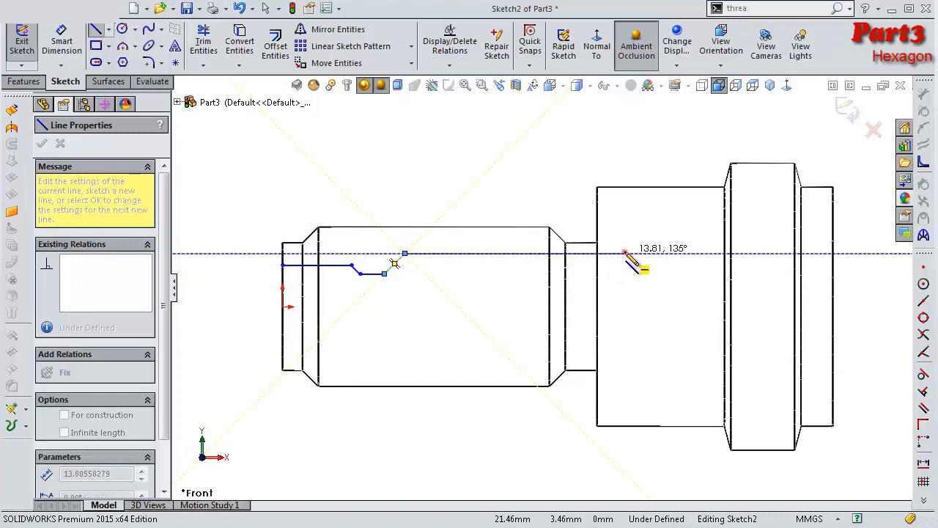
left_click(625, 254)
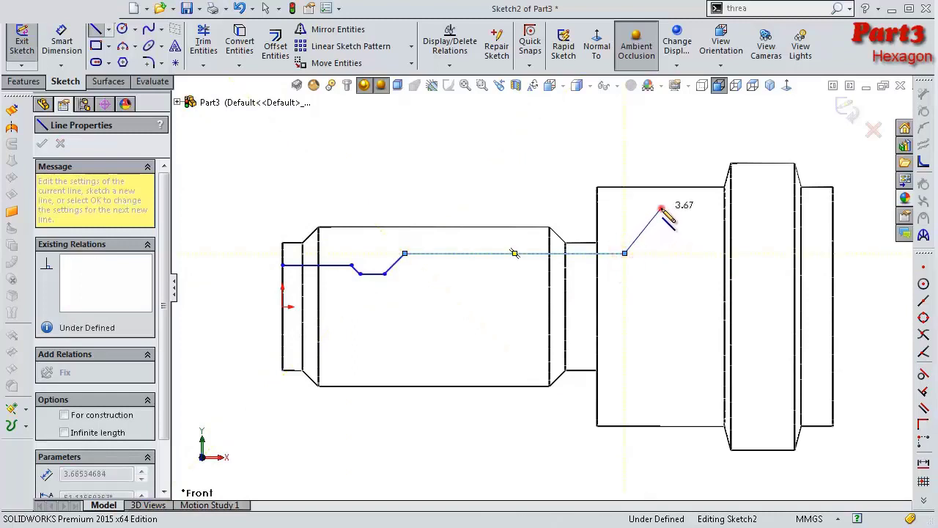
left_click(661, 209)
double_click(833, 209)
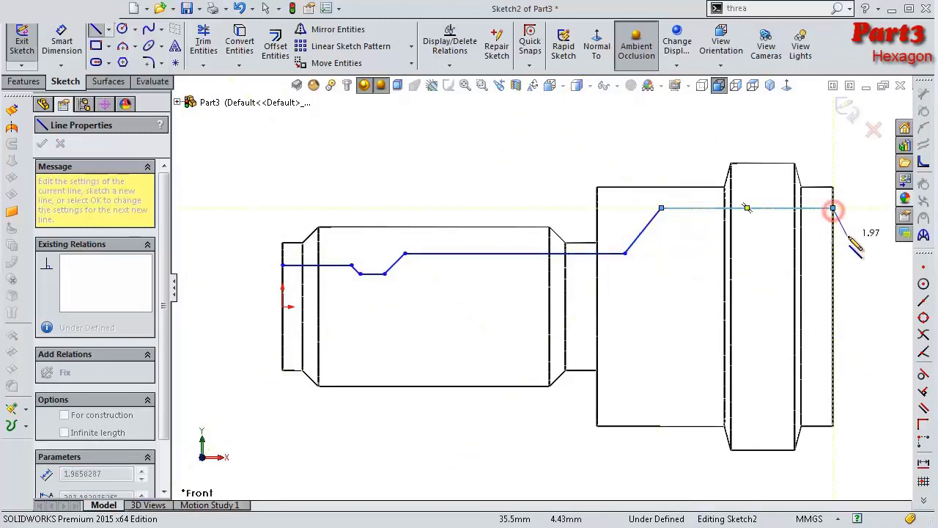
Step: Draw a horizontal line along the axis from the shaft's left end to its right end
key("s")
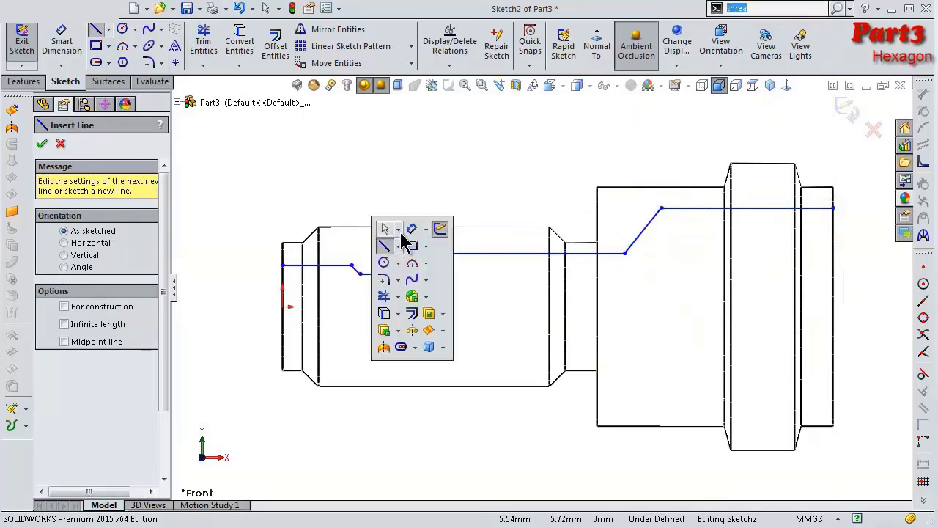
left_click(411, 232)
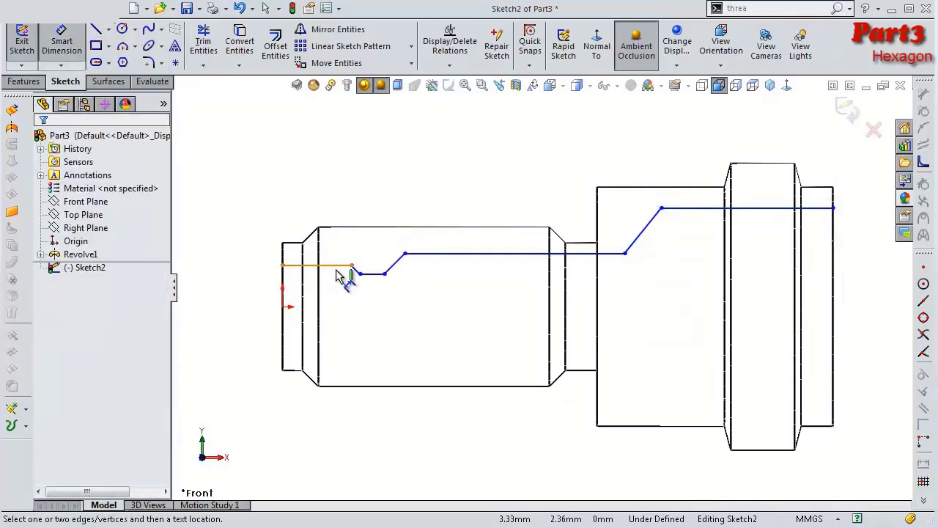
left_click(109, 29)
left_click(131, 59)
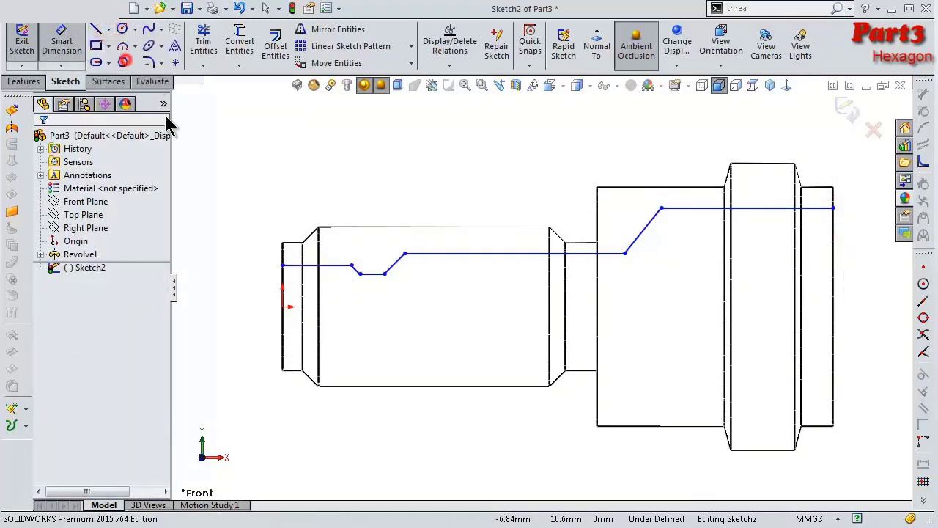
left_click(109, 29)
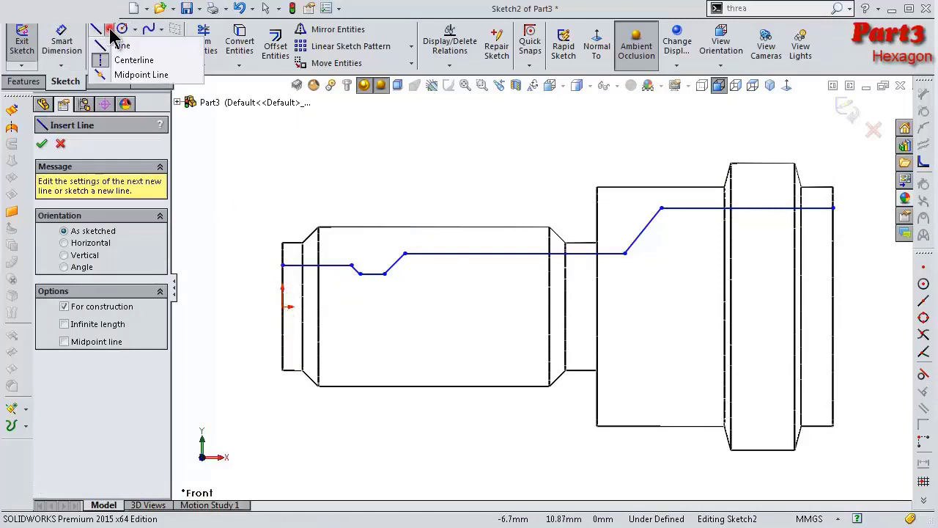
left_click(117, 43)
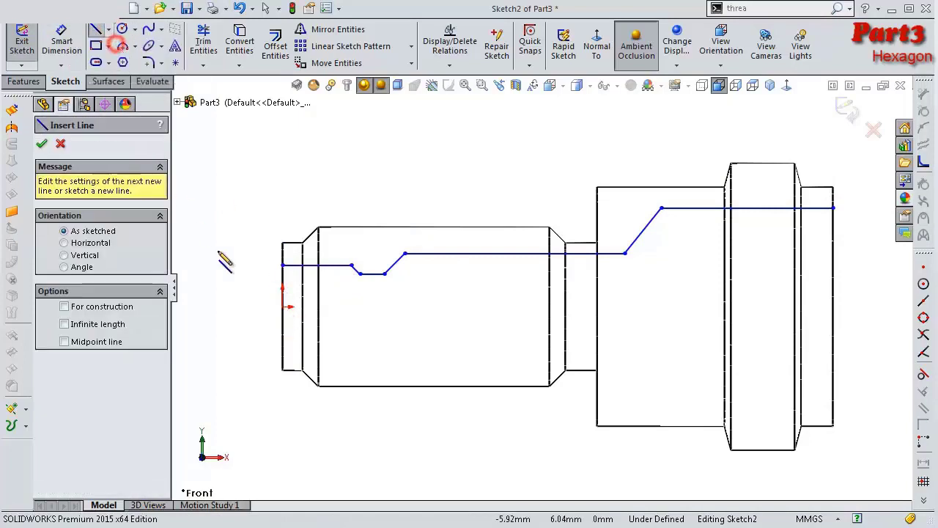
left_click(282, 308)
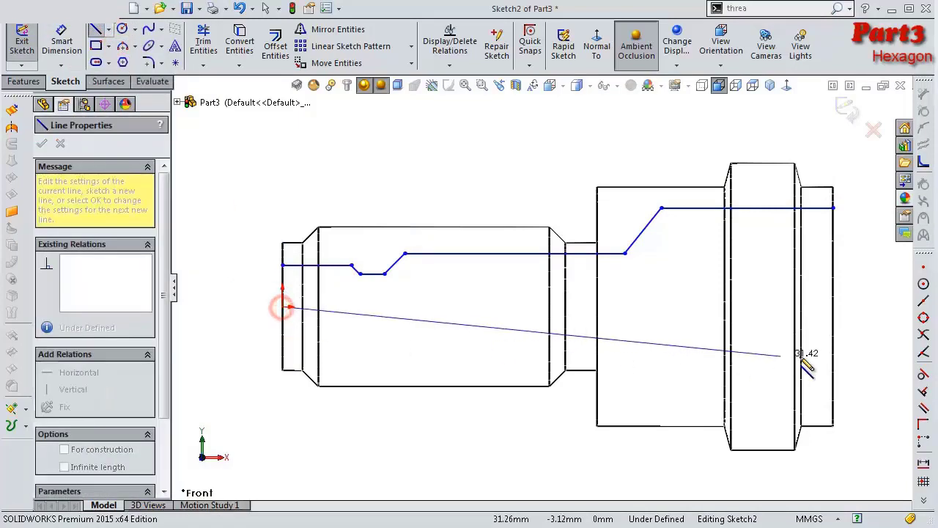
left_click(833, 307)
key("s")
left_click(639, 240)
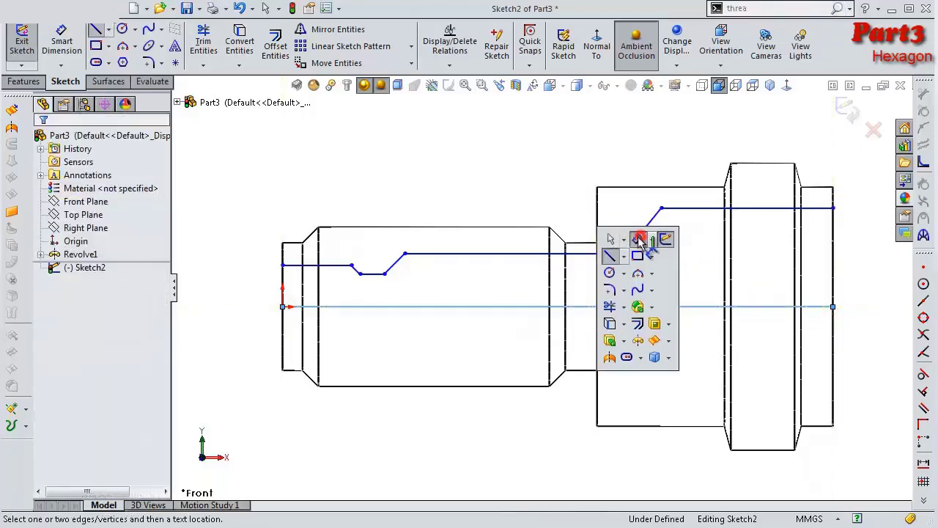
Step: Dimension the first horizontal profile line 3 mm from the axis line
left_click(329, 265)
left_click(347, 305)
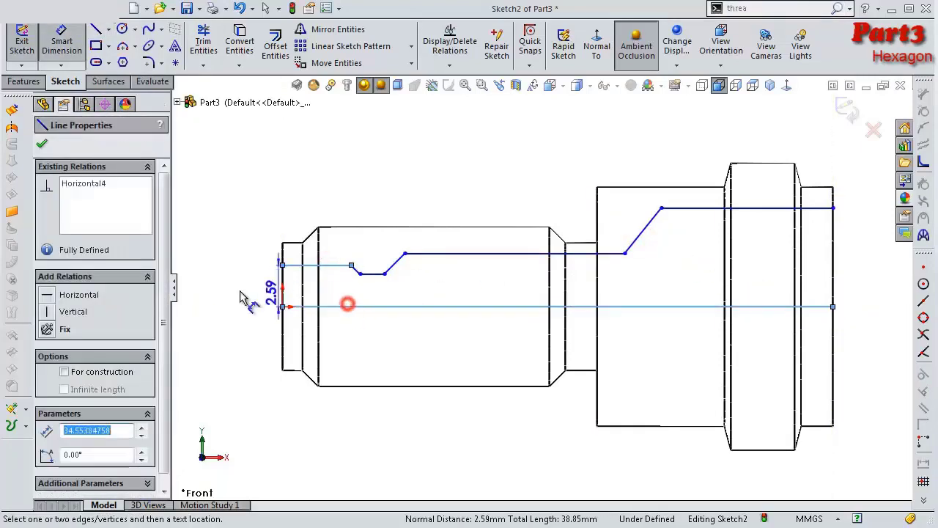
left_click(242, 298)
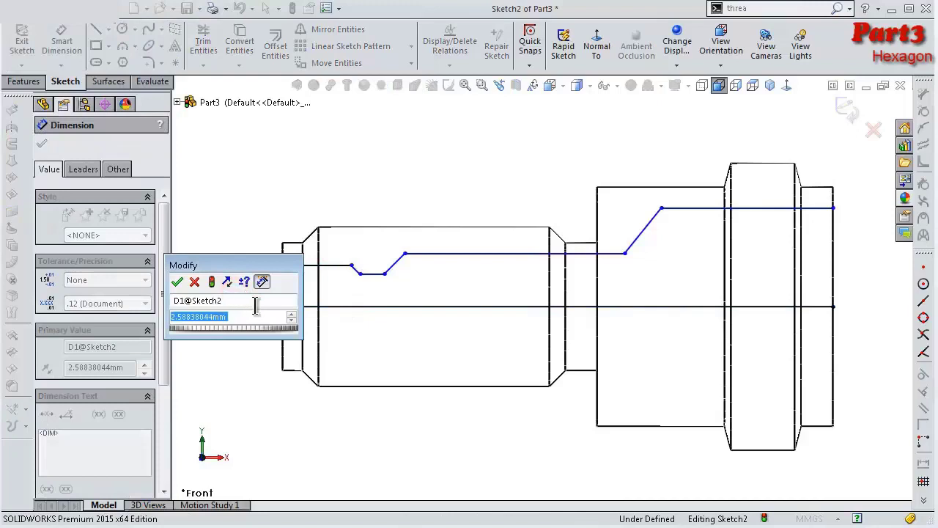
type("3")
key("Return")
scroll(325, 266, "down", 2)
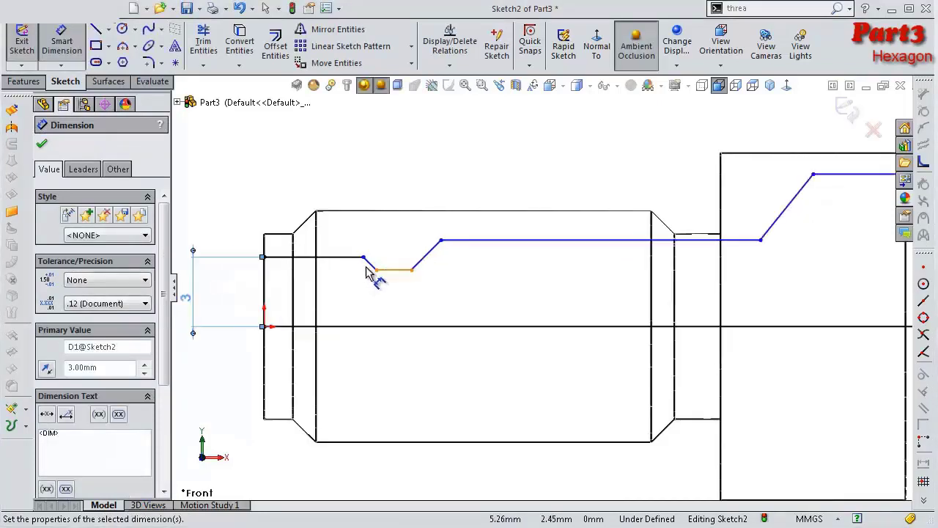
scroll(323, 264, "down", 2)
Step: Add a 135° angle on the groove's sloped edge and a 0.5 mm lead-in length
left_click(414, 272)
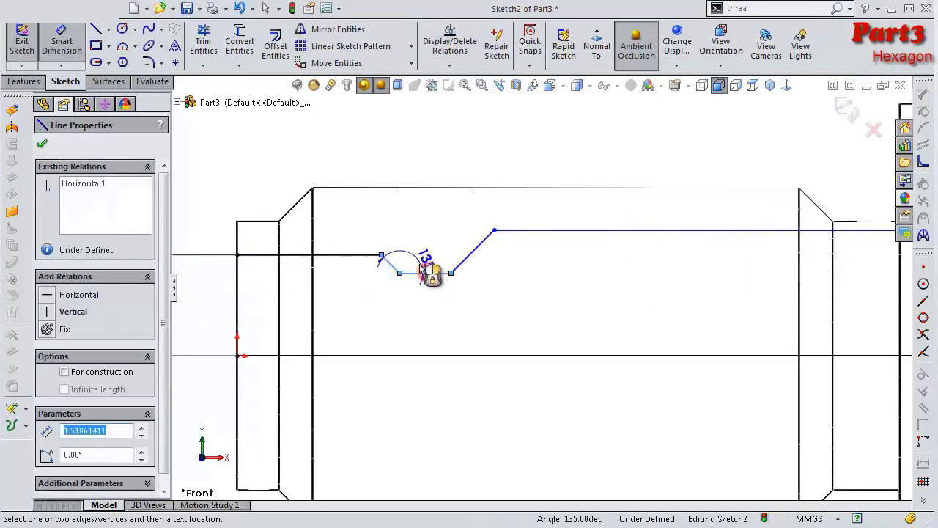
left_click(422, 268)
left_click(360, 254)
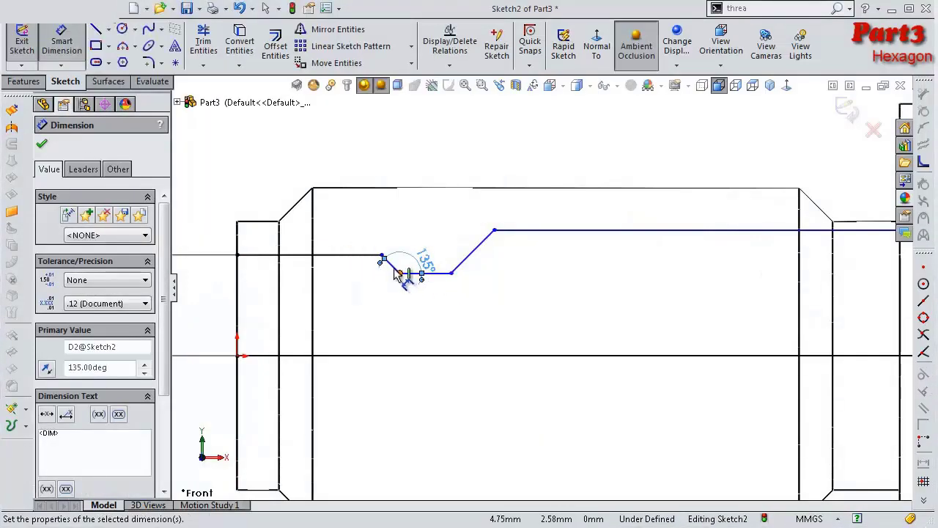
left_click(390, 266)
left_click(389, 235)
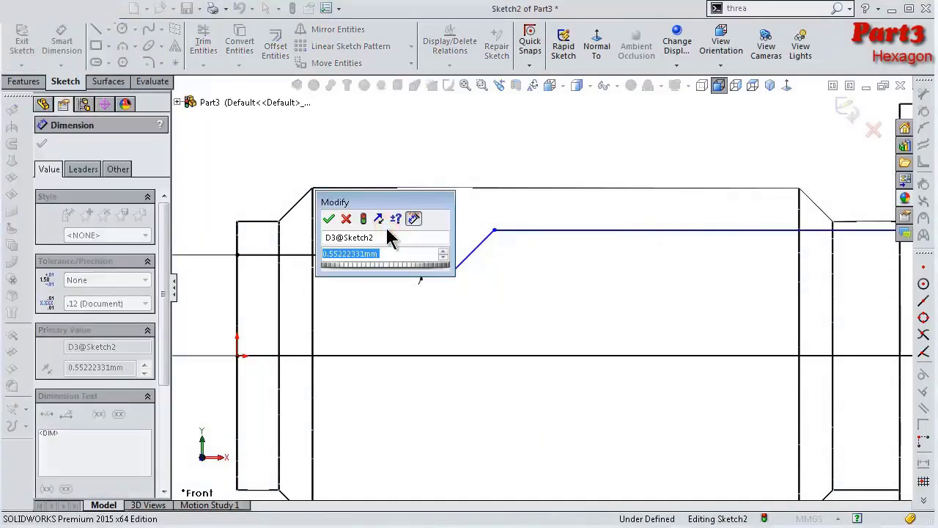
type("0.5")
key("Return")
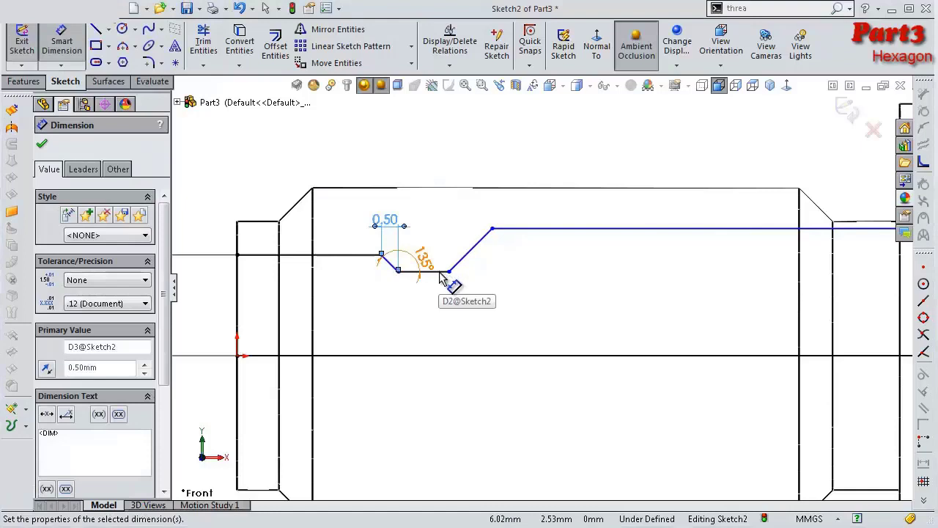
left_click(429, 264)
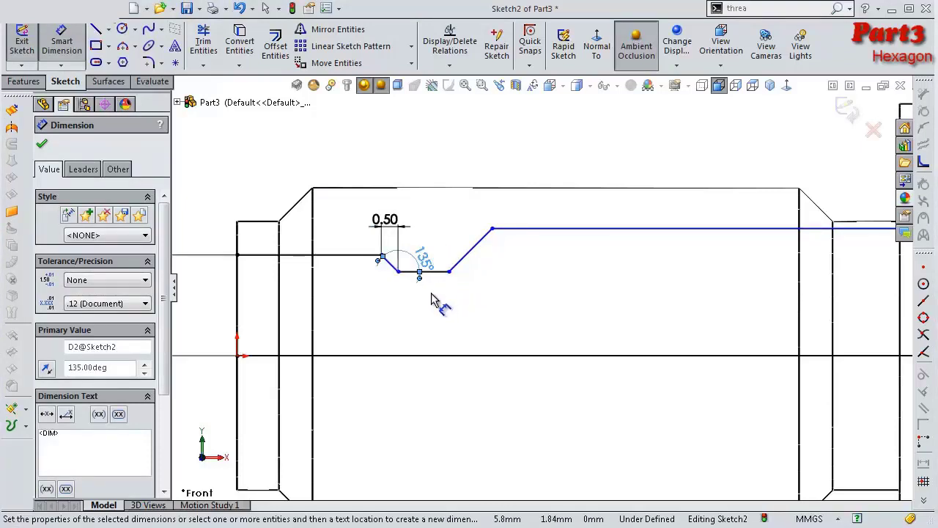
key("Escape")
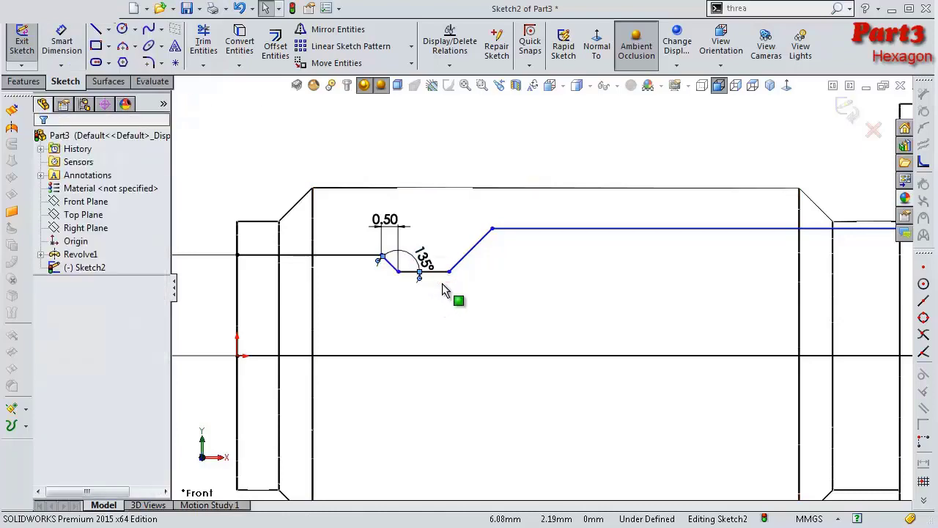
Step: Dimension the groove bottom 1 mm long and the groove 1 mm deep
key("s")
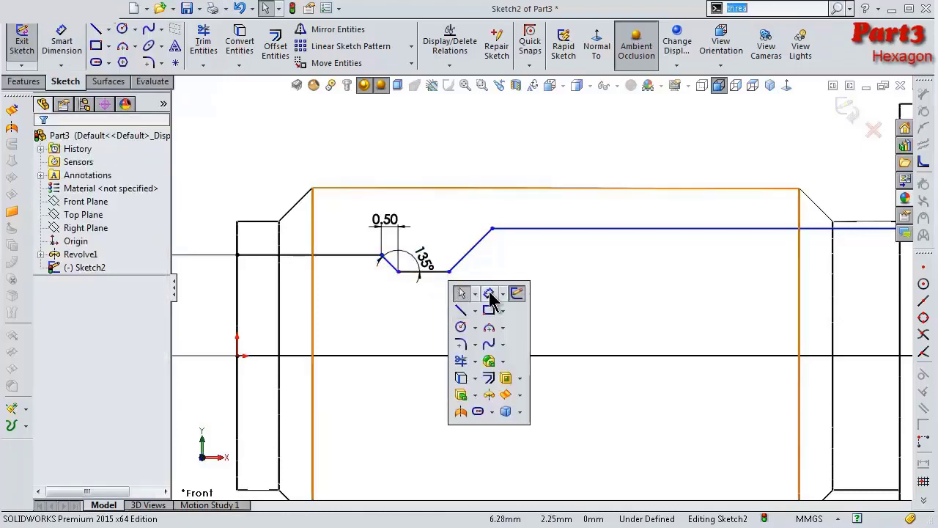
left_click(486, 292)
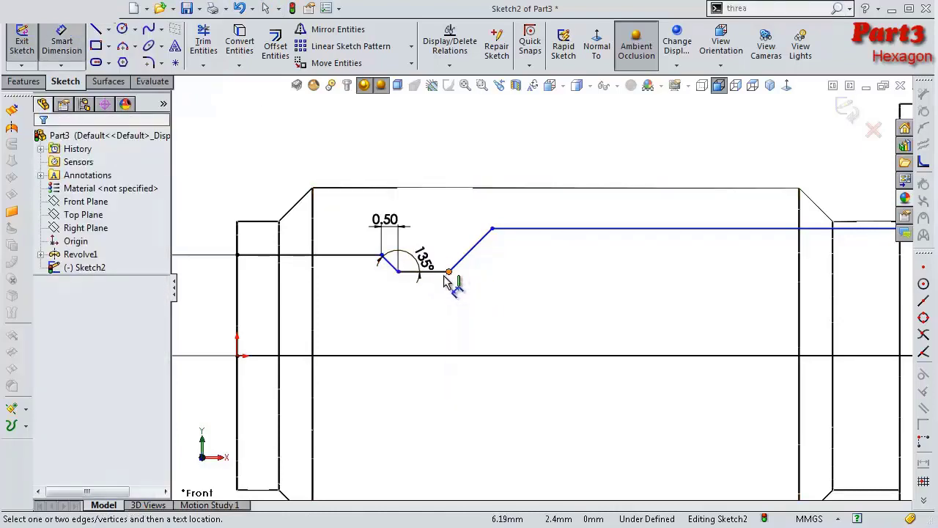
left_click(444, 273)
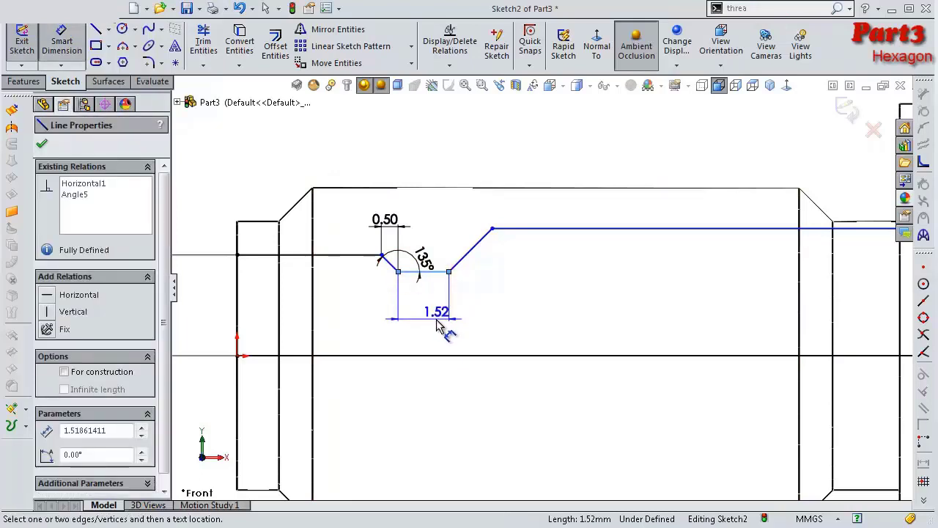
left_click(437, 329)
type("1")
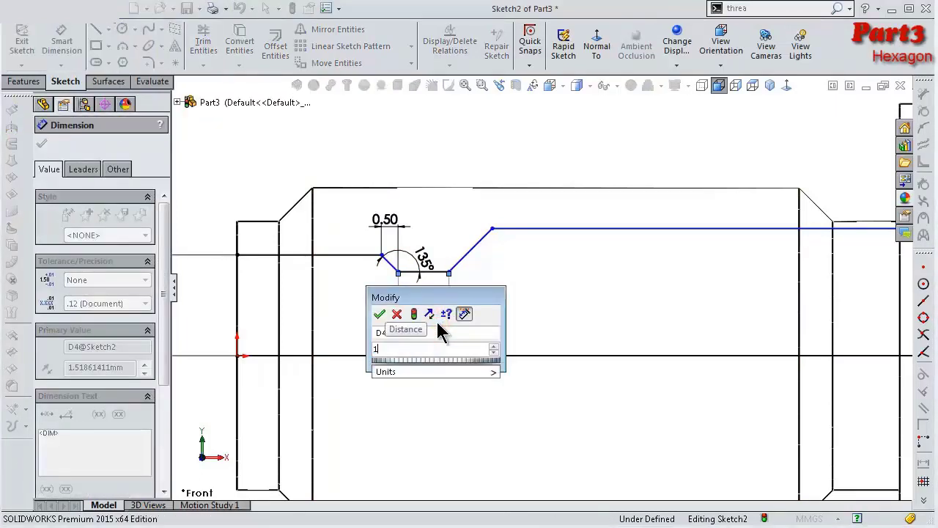
key("Return")
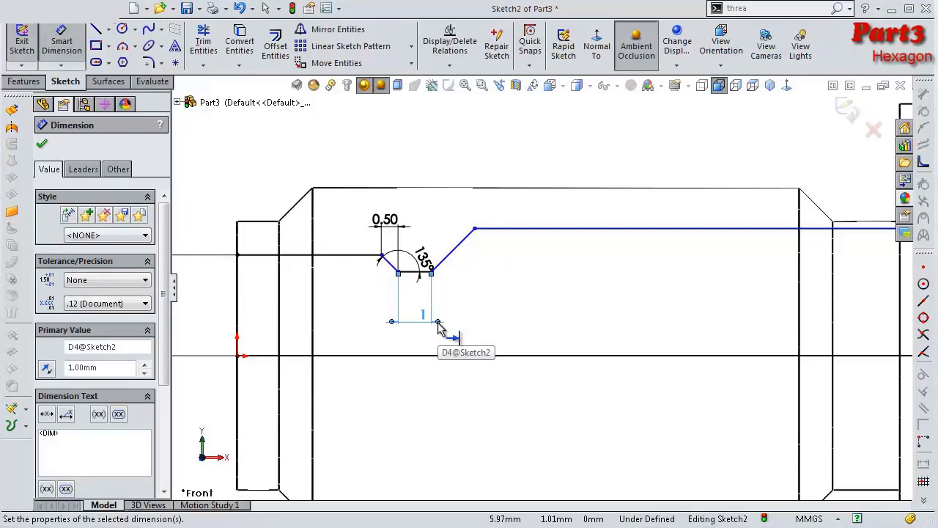
left_click(414, 273)
left_click(528, 248)
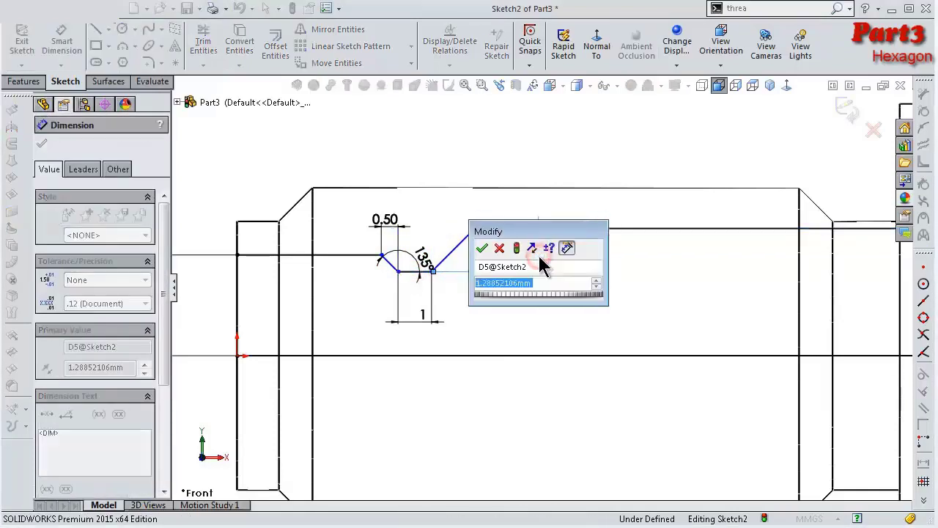
type("1")
key("Return")
Step: Add a 135° angle between the groove bottom and its rising edge
scroll(480, 264, "down", 3)
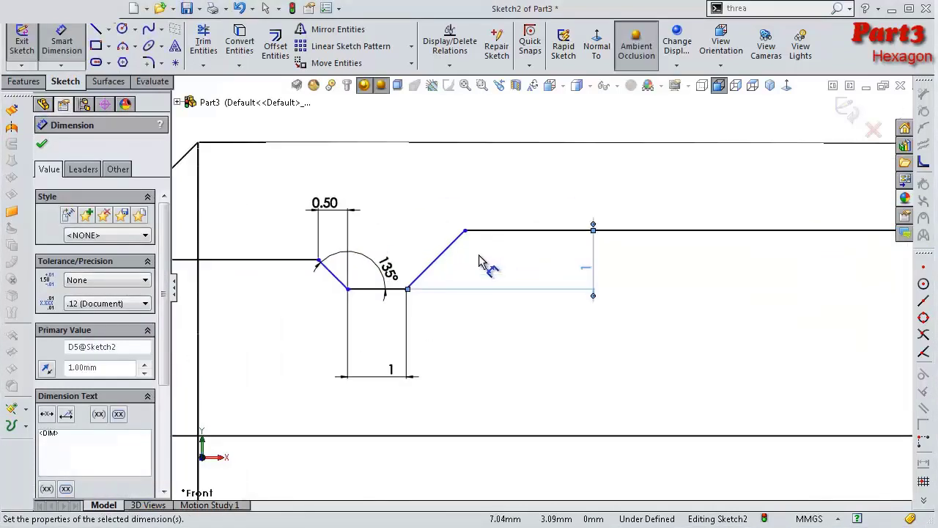
left_click(384, 297)
left_click(427, 265)
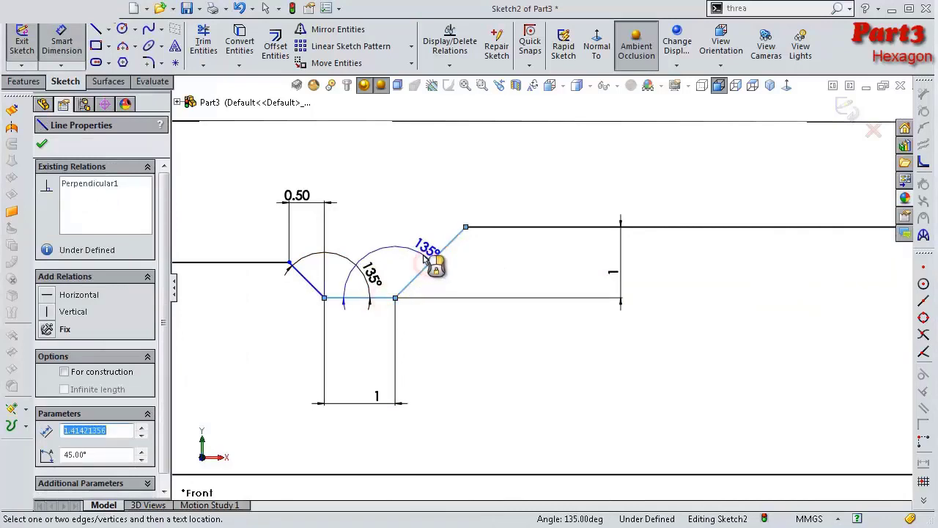
left_click(424, 257)
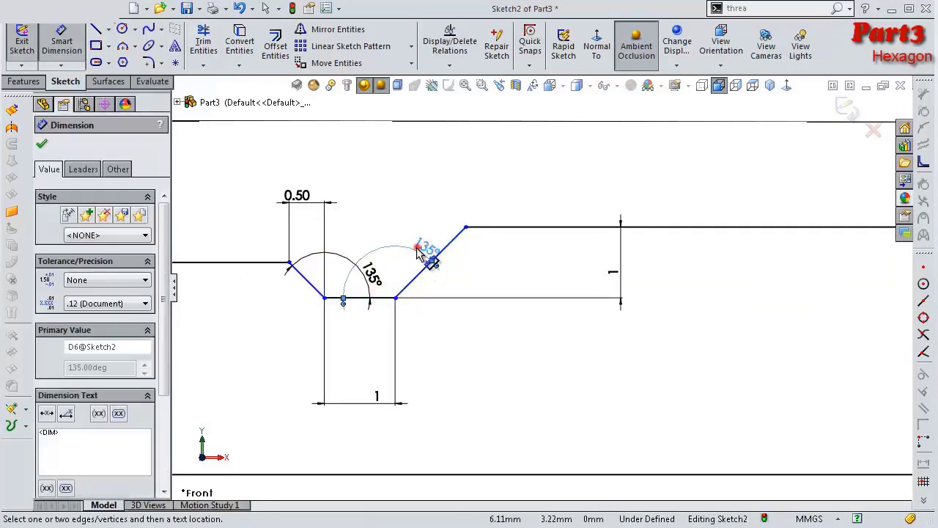
left_click(427, 212)
scroll(484, 219, "up", 1)
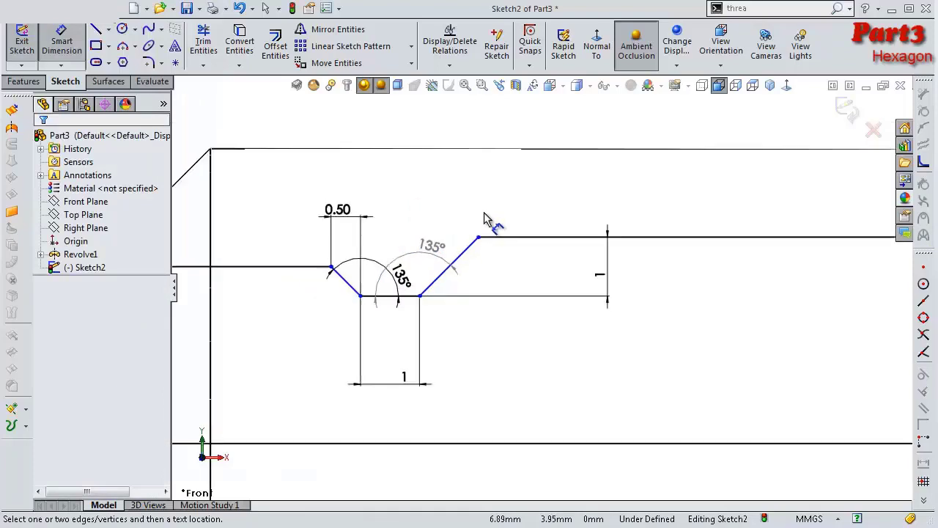
scroll(487, 224, "up", 1)
scroll(586, 250, "up", 2)
scroll(682, 268, "up", 1)
scroll(689, 271, "up", 1)
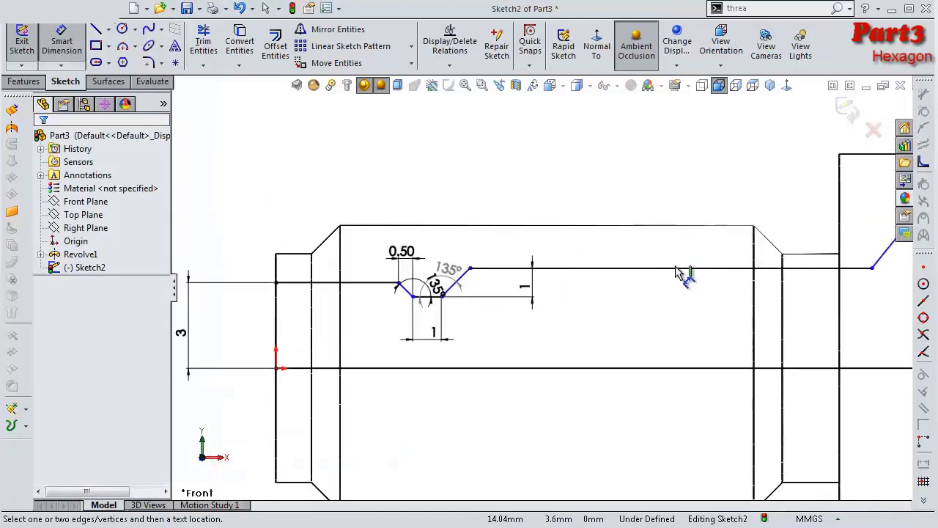
scroll(849, 278, "up", 1)
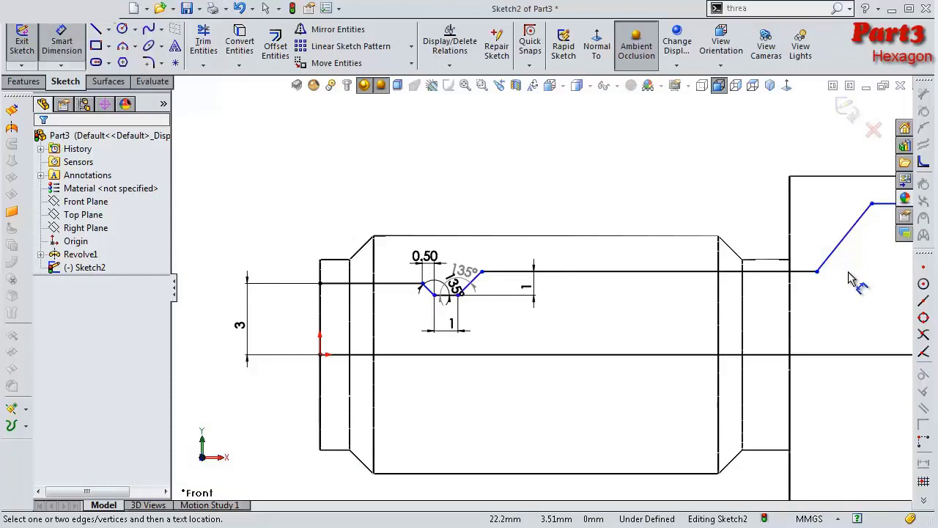
Step: Dimension the middle horizontal line 14 long and 3.50 above the centreline
left_click(660, 276)
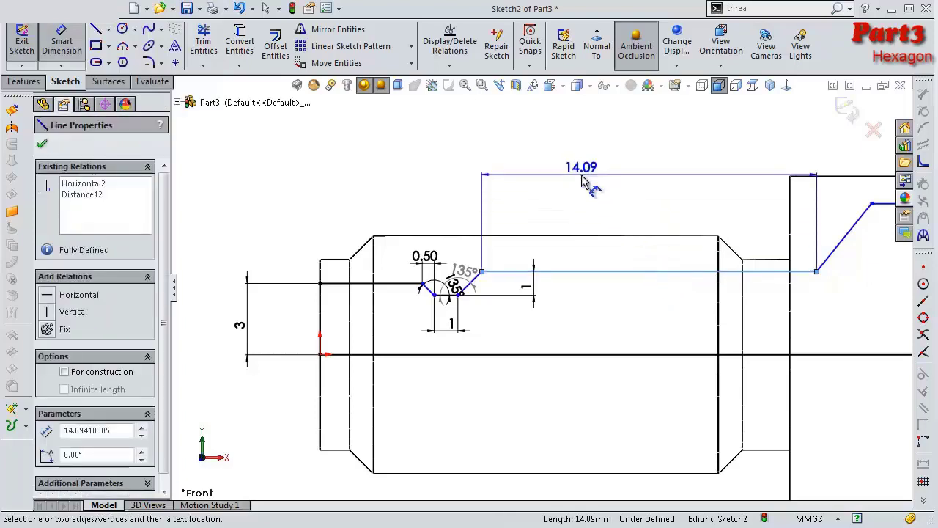
left_click(583, 182)
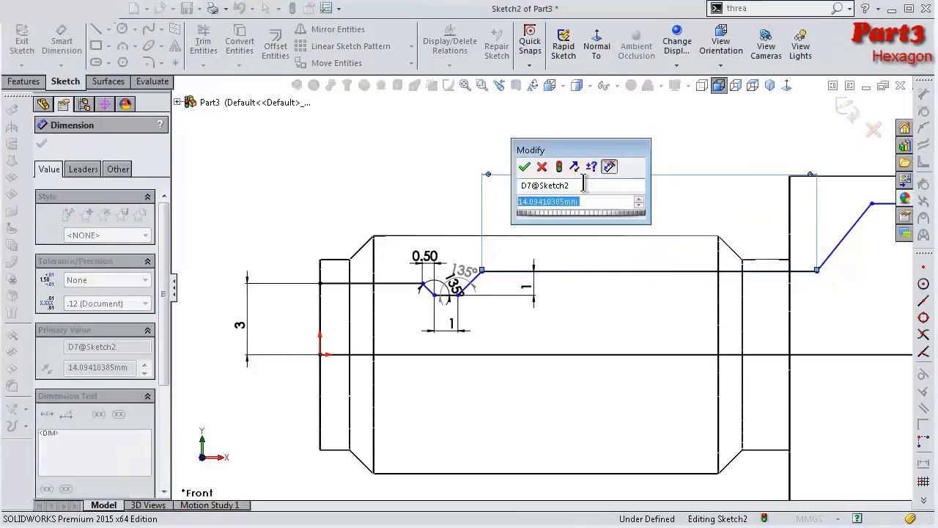
type("14")
key("Return")
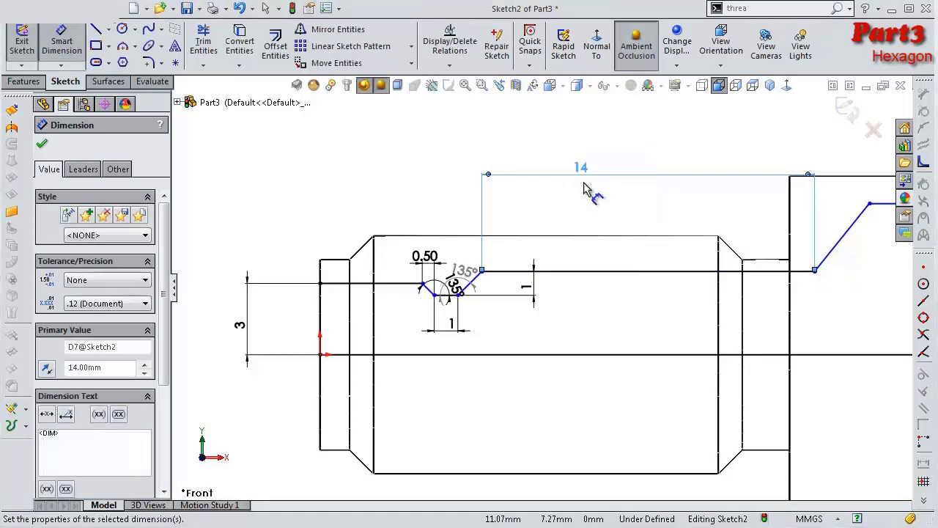
left_click(626, 272)
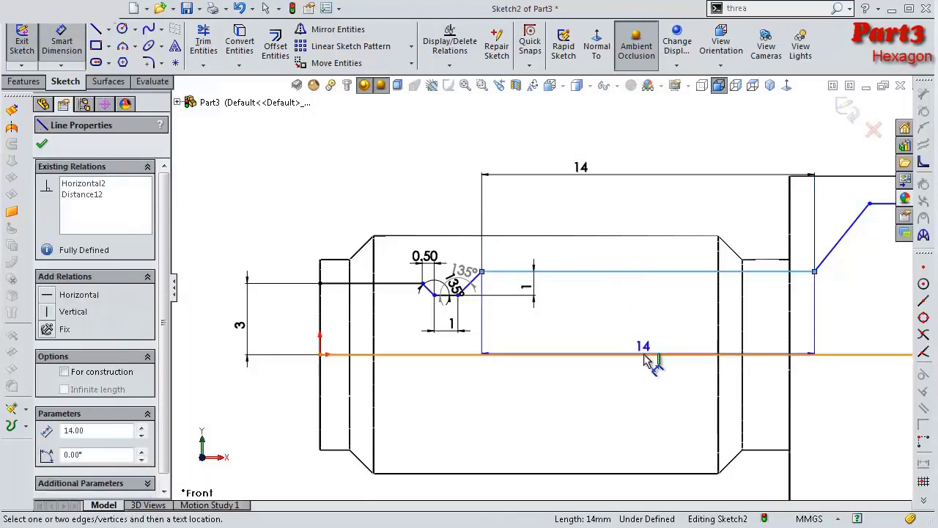
left_click(643, 355)
left_click(638, 334)
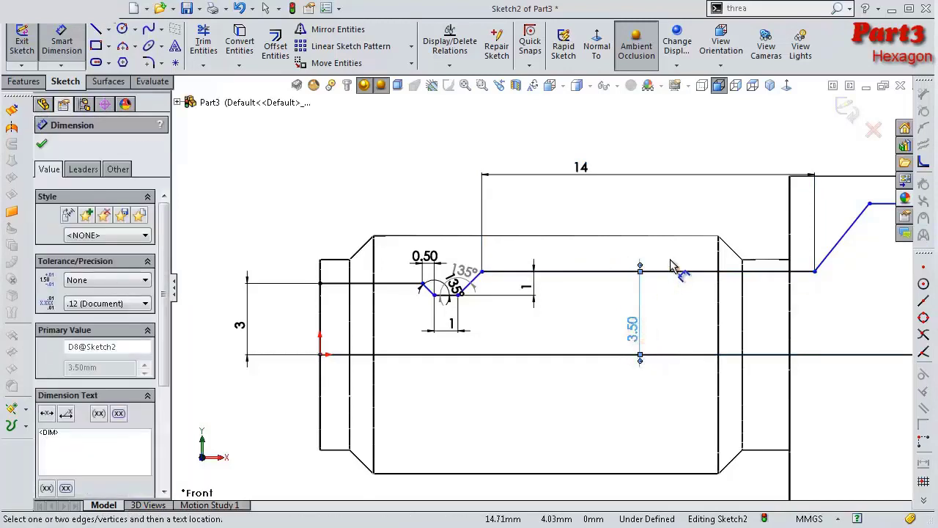
scroll(542, 288, "up", 3)
scroll(678, 264, "down", 3)
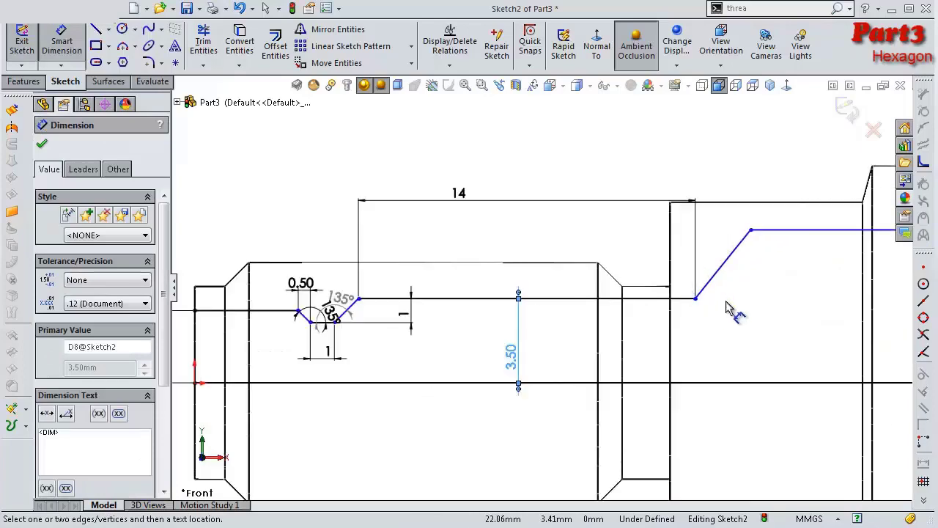
Step: Give the chamfer a 135° angle and a width of 3
left_click(678, 298)
left_click(718, 273)
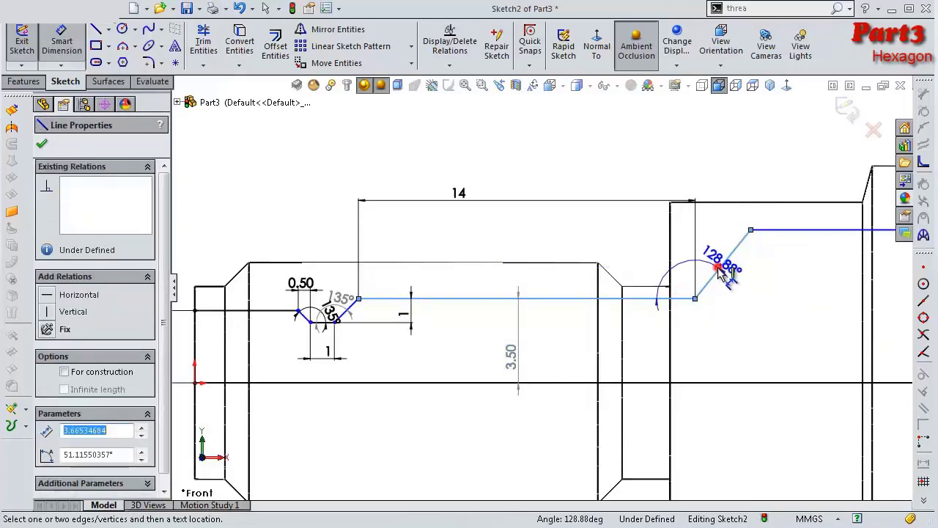
left_click(715, 265)
type("135")
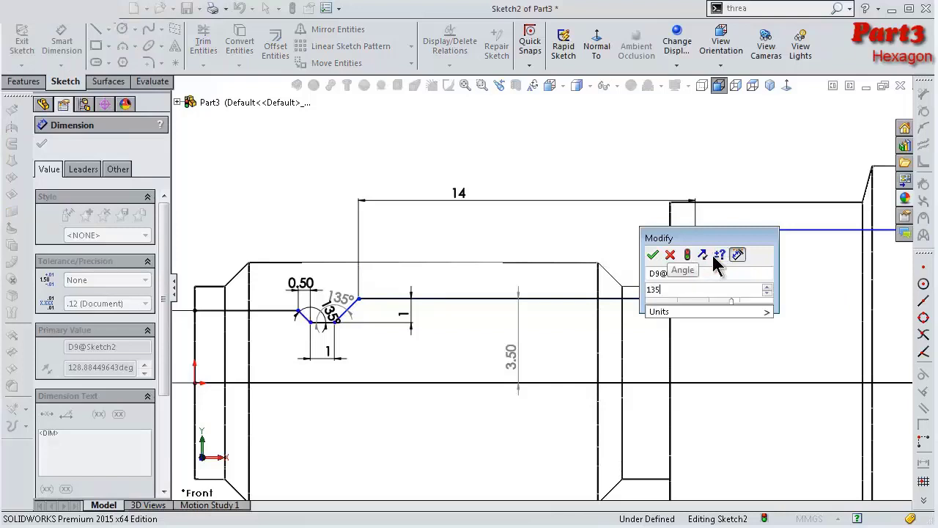
key("Return")
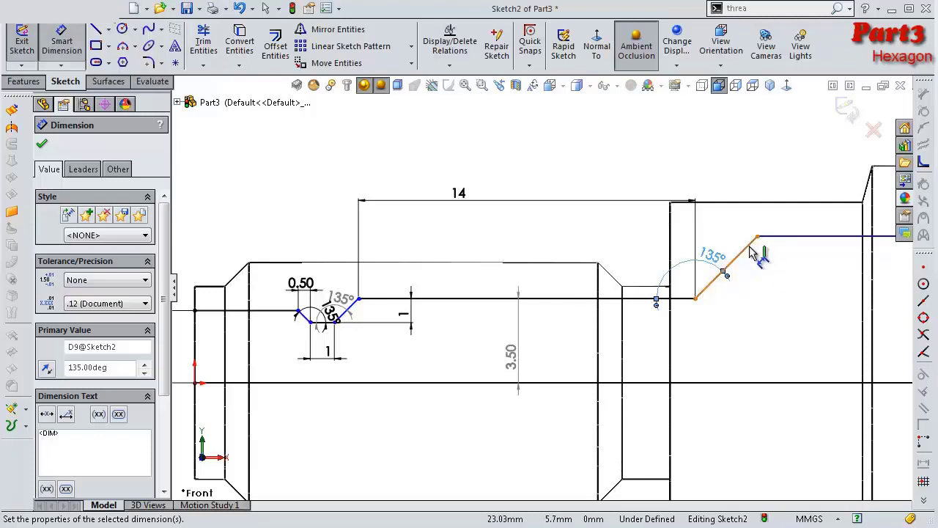
left_click(750, 248)
left_click(726, 207)
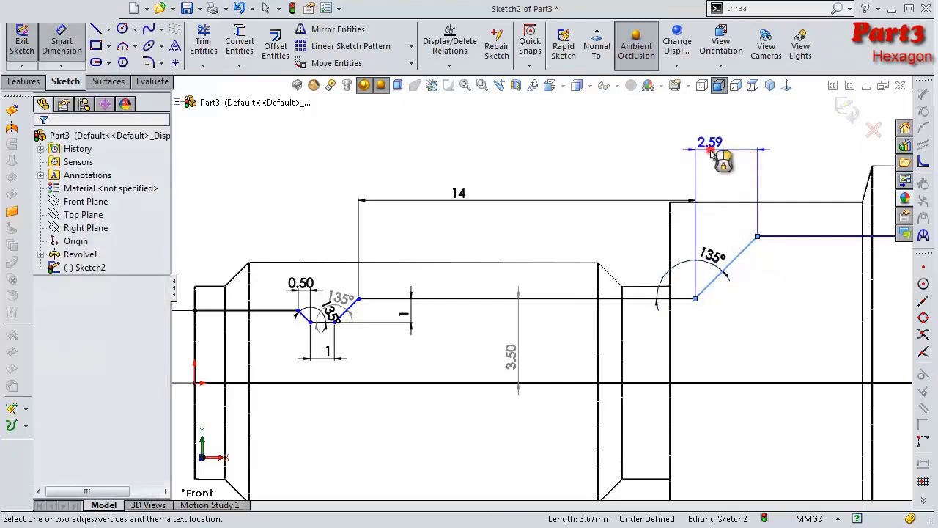
type("3")
key("Return")
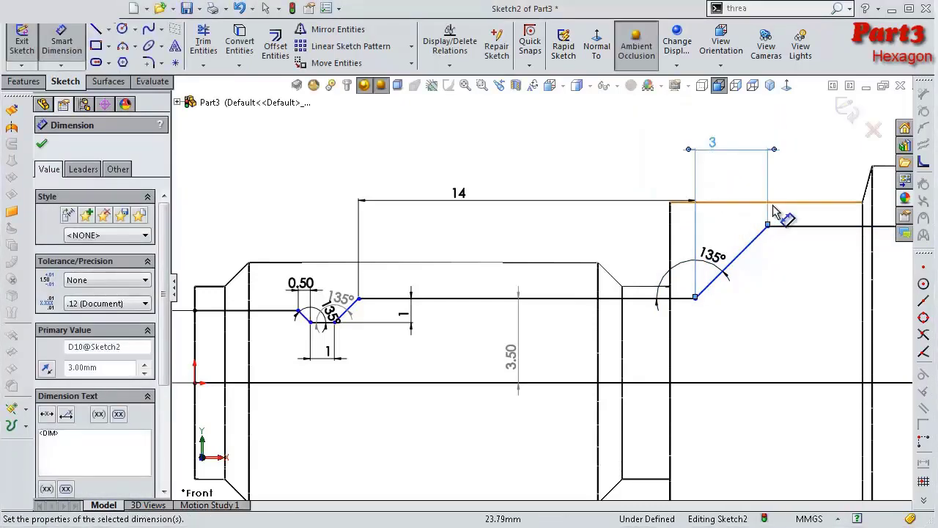
scroll(775, 209, "up", 2)
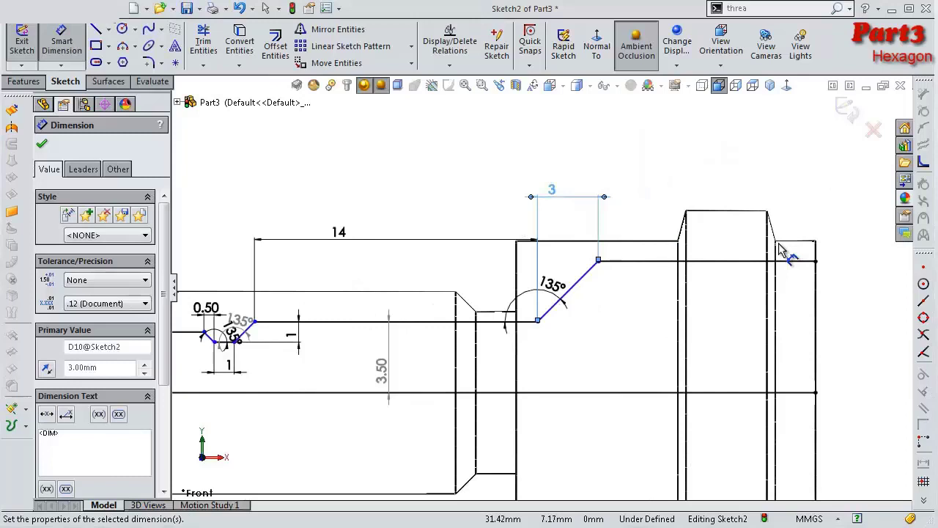
key("z")
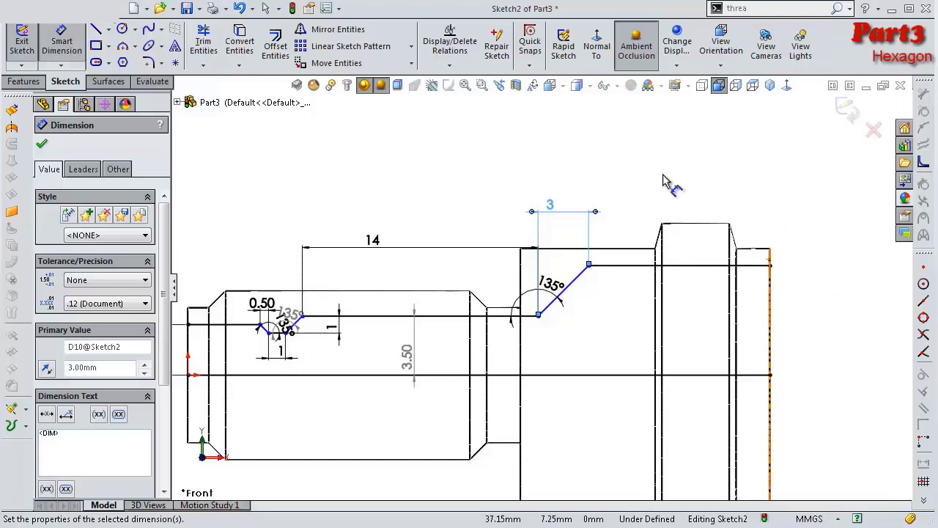
Step: Dimension the upper step 6.50 above the centreline and add the 135° chamfer angle
left_click(708, 265)
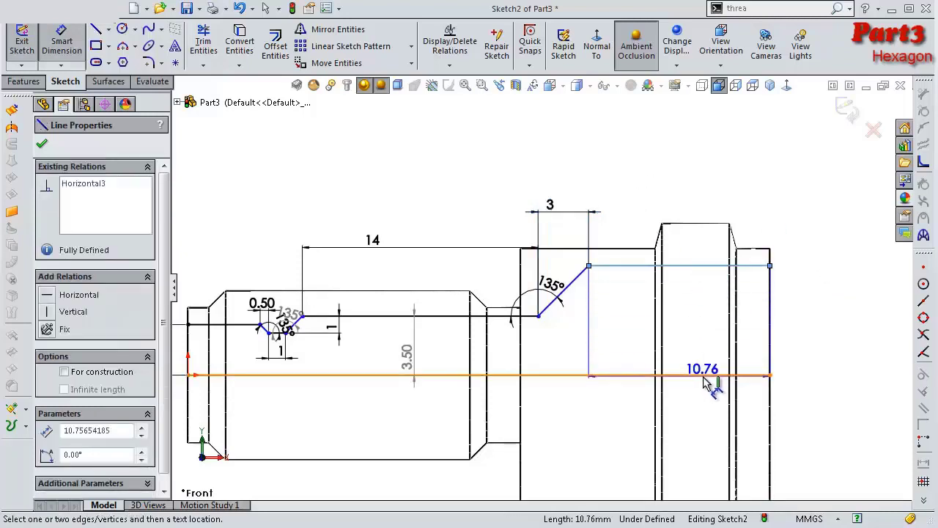
left_click(706, 375)
left_click(805, 345)
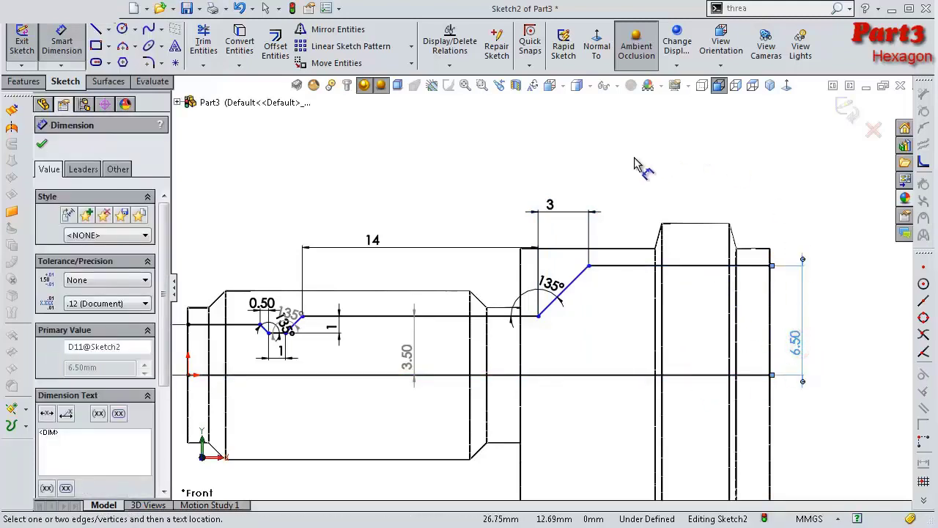
left_click(664, 162)
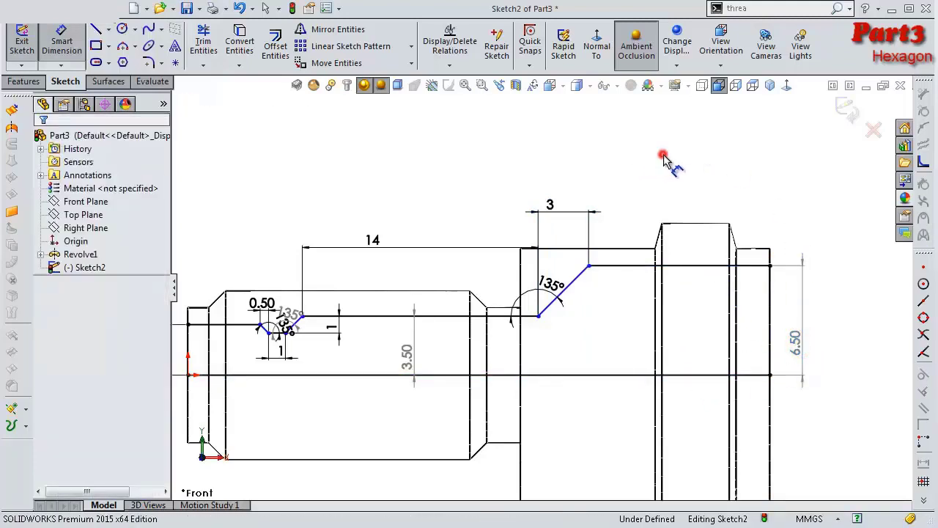
left_click(547, 281)
left_click(556, 282)
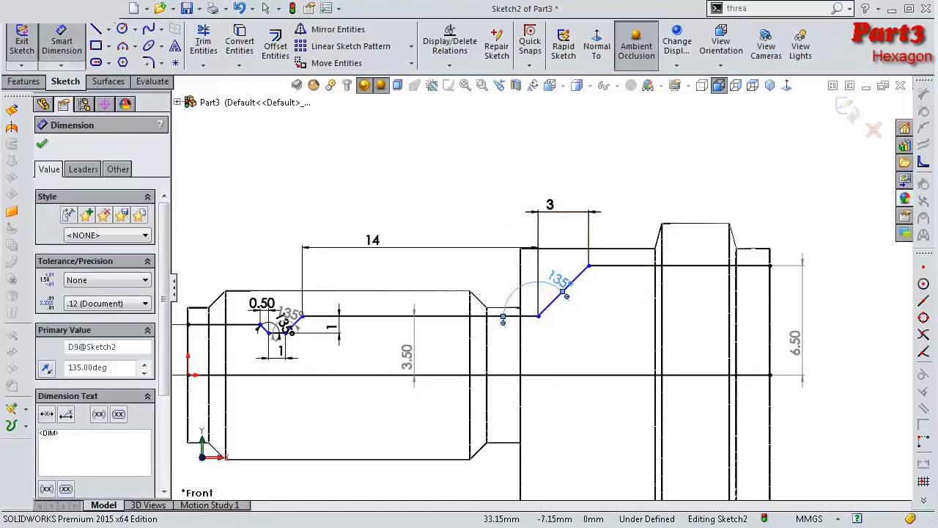
key("Escape")
scroll(176, 323, "down", 6)
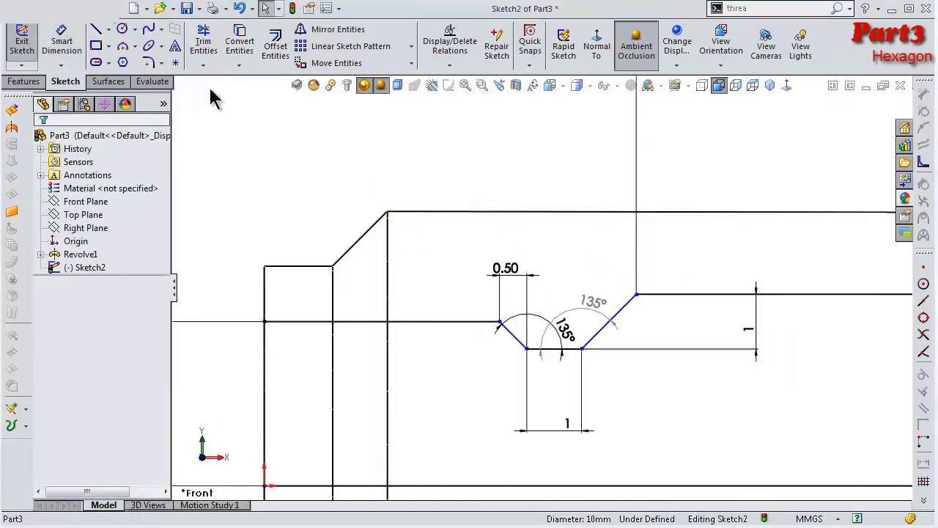
Step: Dimension the groove depth as 0.50 from the shaft's top line
left_click(59, 33)
left_click(447, 321)
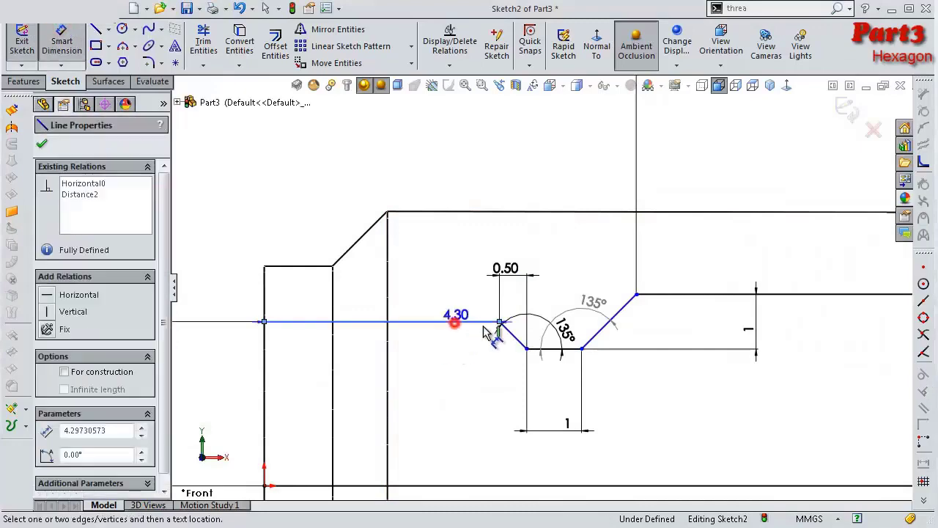
left_click(563, 349)
left_click(449, 343)
left_click(399, 344)
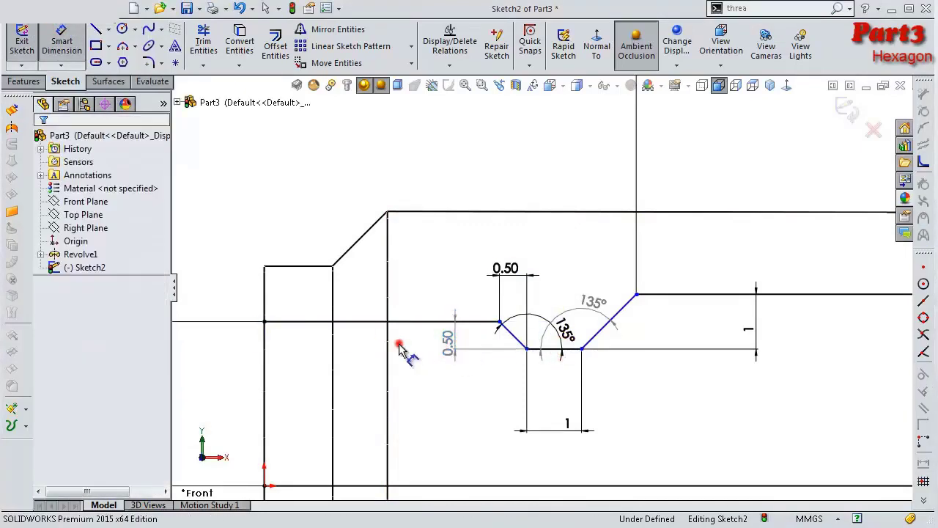
scroll(503, 338, "up", 4)
scroll(664, 338, "down", 1)
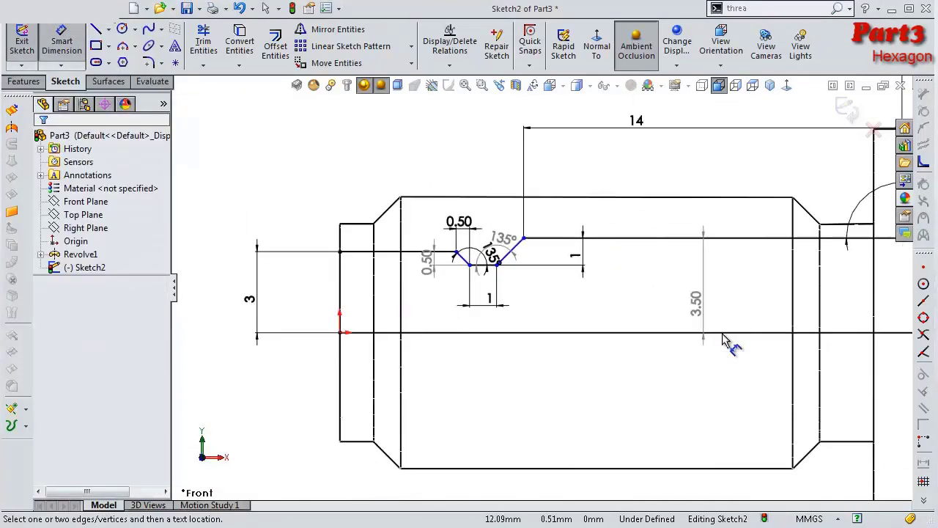
scroll(733, 338, "up", 3)
scroll(779, 270, "down", 1)
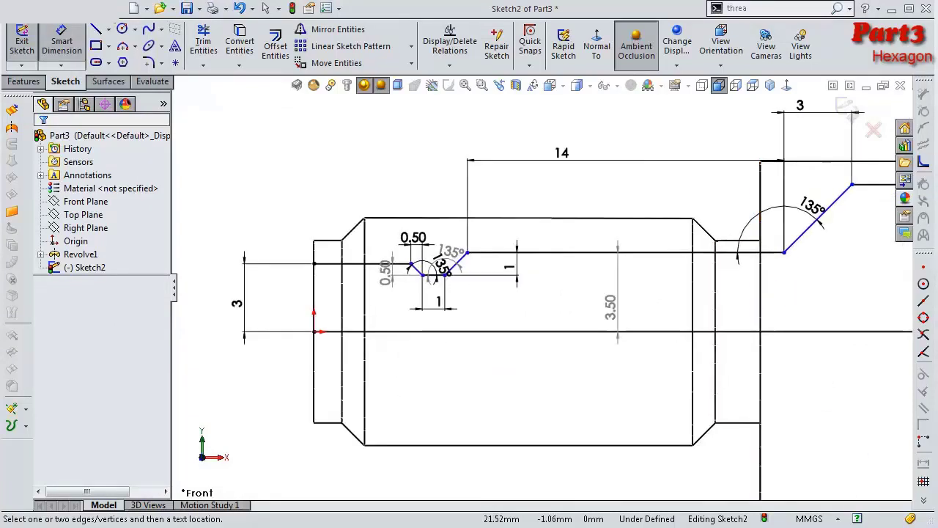
scroll(343, 223, "down", 2)
Step: Locate the groove's bottom corner 4.80 horizontally from the origin
left_click(61, 41)
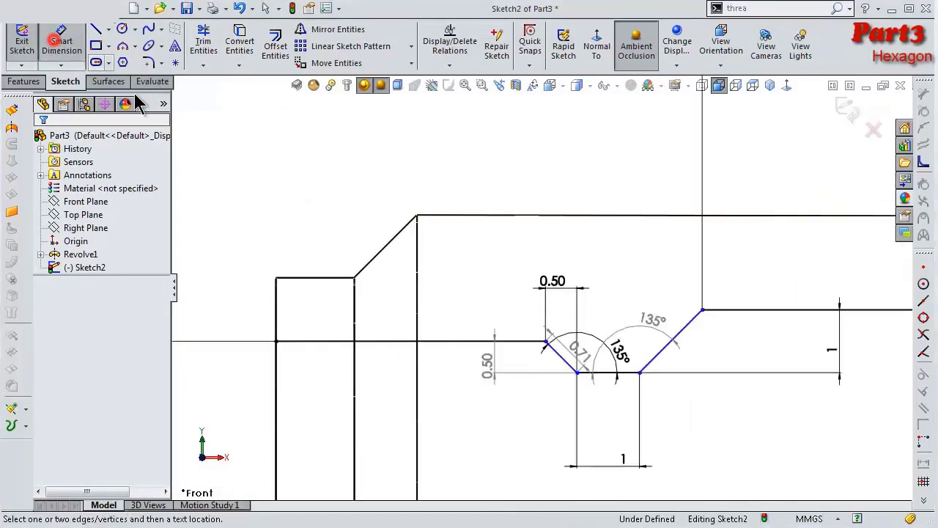
left_click(578, 383)
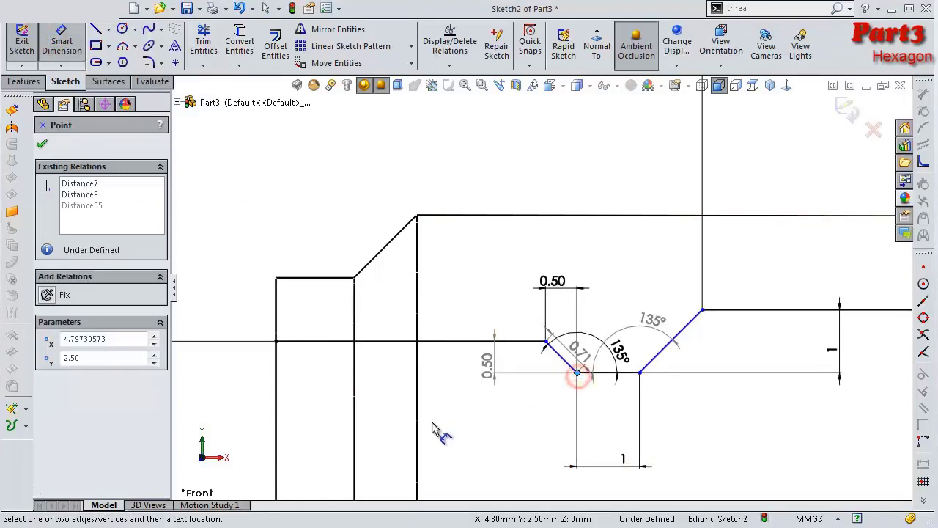
scroll(425, 439, "up", 1)
left_click(357, 456)
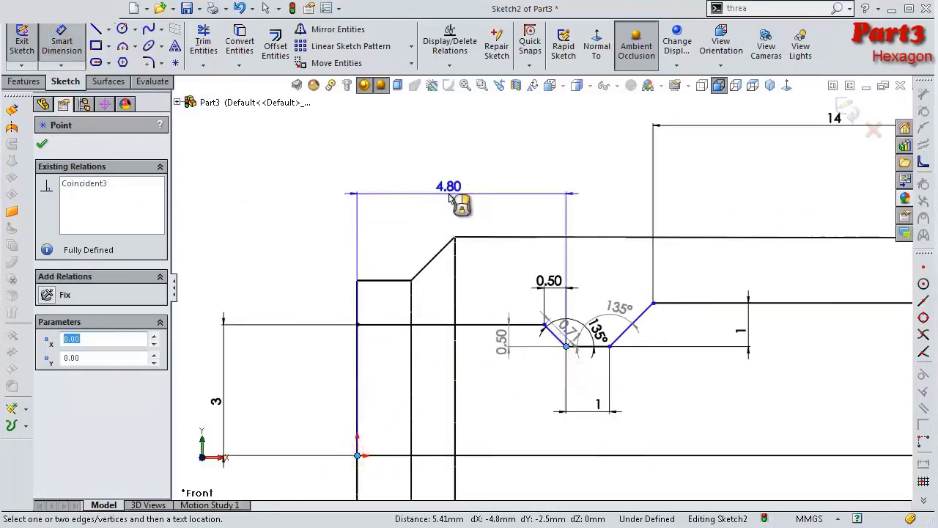
left_click(450, 198)
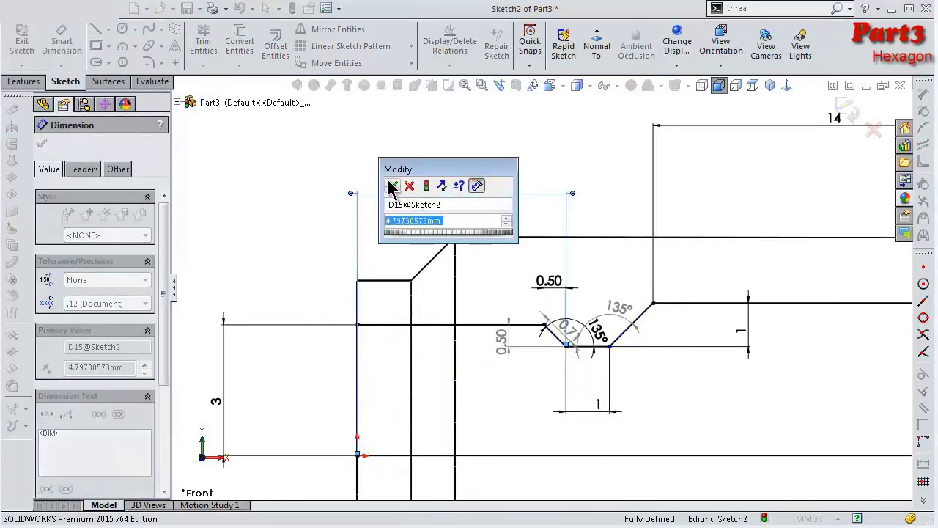
left_click(393, 186)
scroll(773, 237, "up", 2)
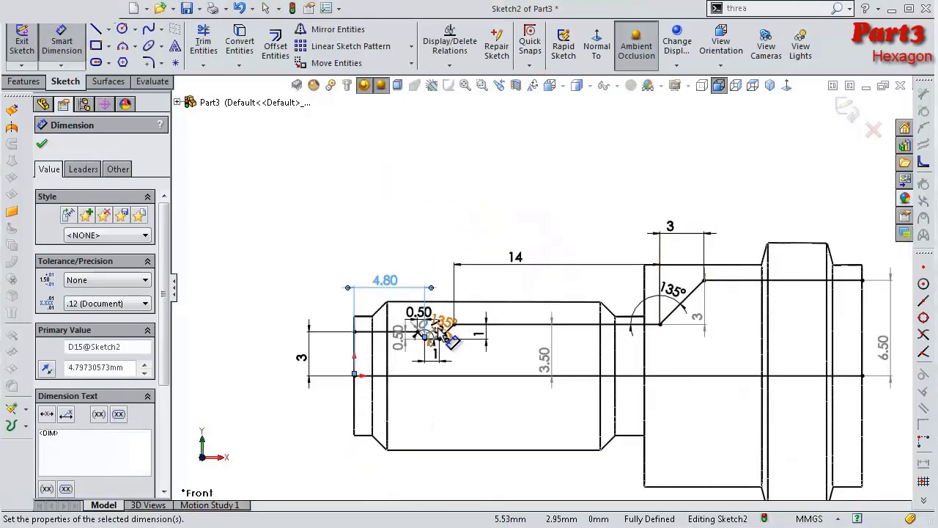
scroll(451, 339, "down", 2)
scroll(470, 293, "down", 2)
scroll(480, 271, "down", 1)
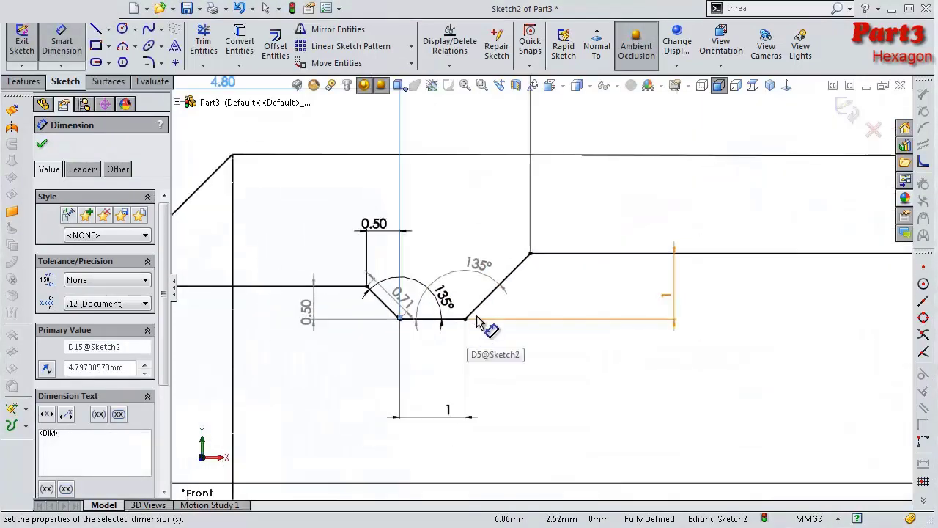
Step: Add the vertical 3 mm height at the right-hand 135° step and check it is fully defined
left_click(480, 271)
key("Escape")
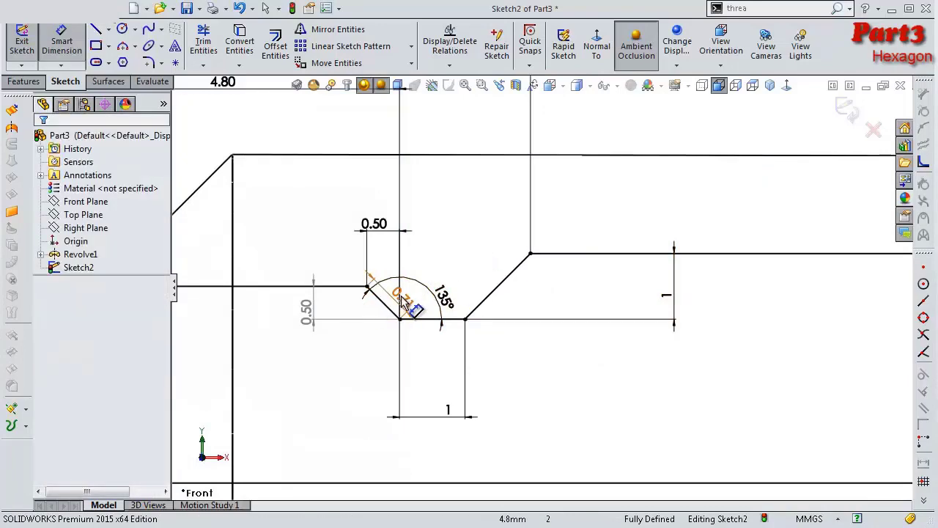
left_click(312, 312)
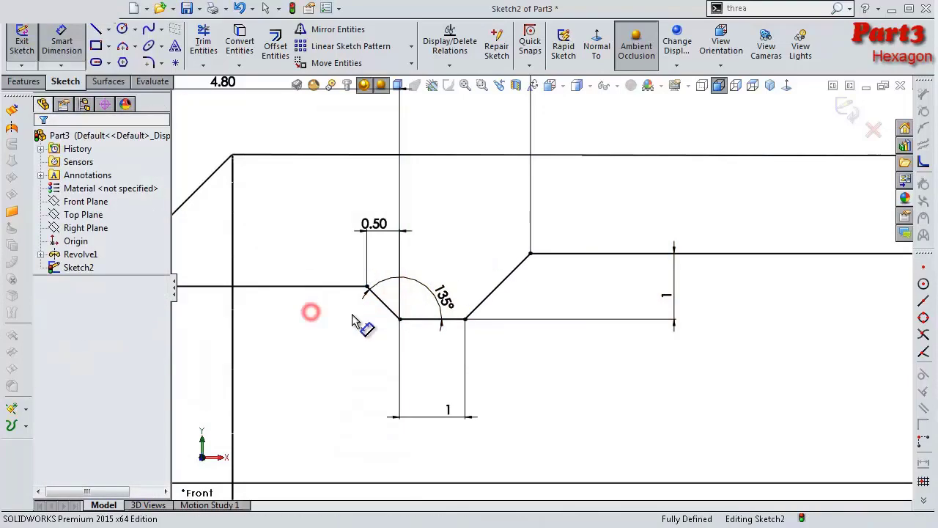
scroll(528, 318, "up", 3)
scroll(579, 320, "up", 2)
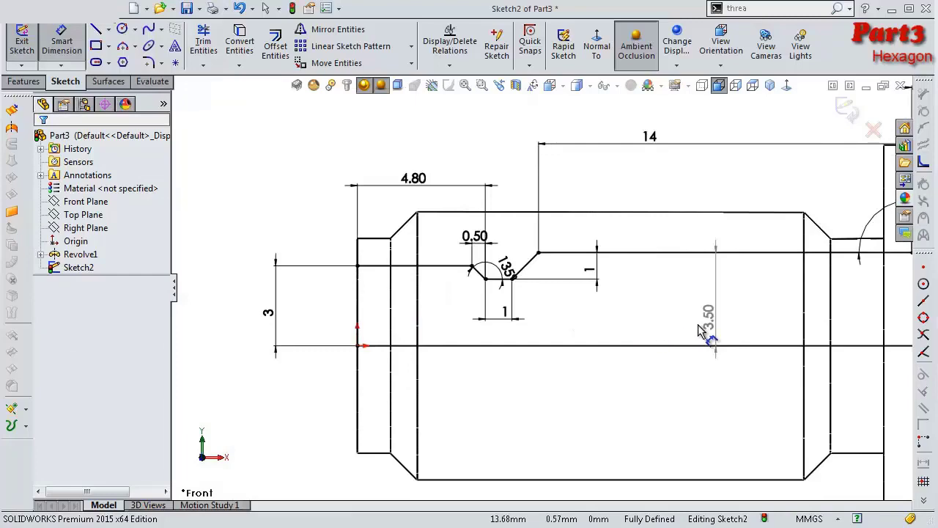
scroll(699, 331, "up", 1)
left_click(681, 252)
scroll(709, 318, "down", 1)
scroll(706, 285, "up", 2)
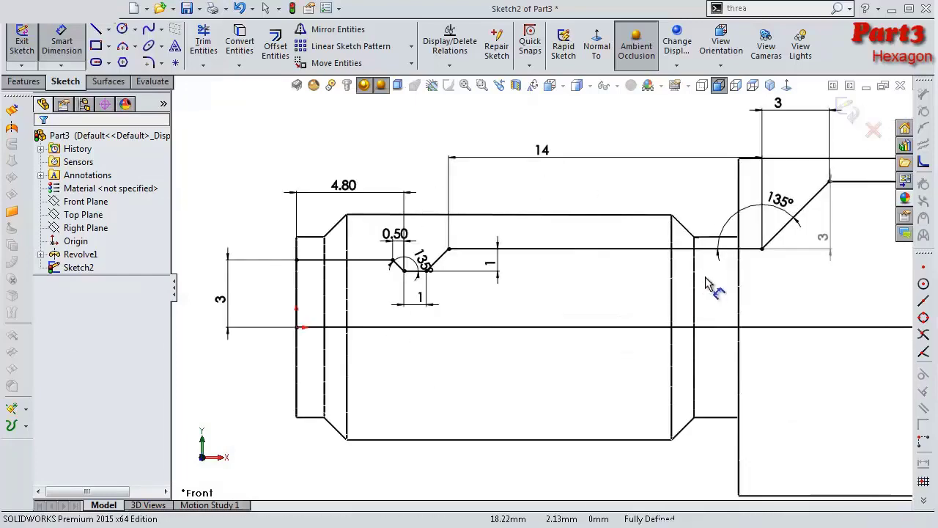
scroll(718, 272, "down", 1)
scroll(693, 265, "down", 1)
left_click(675, 277)
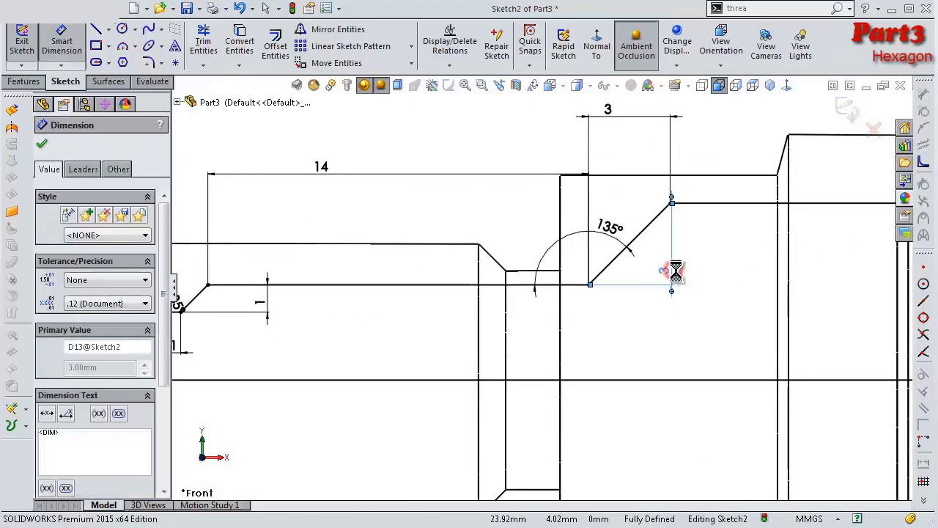
scroll(719, 287, "up", 1)
scroll(730, 294, "up", 1)
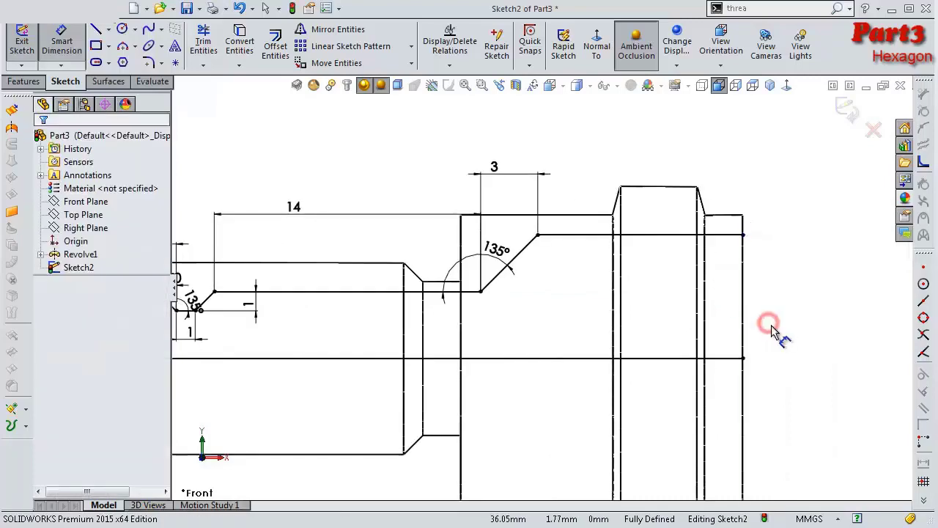
scroll(545, 272, "up", 2)
scroll(440, 242, "down", 2)
scroll(477, 268, "up", 1)
scroll(400, 337, "down", 1)
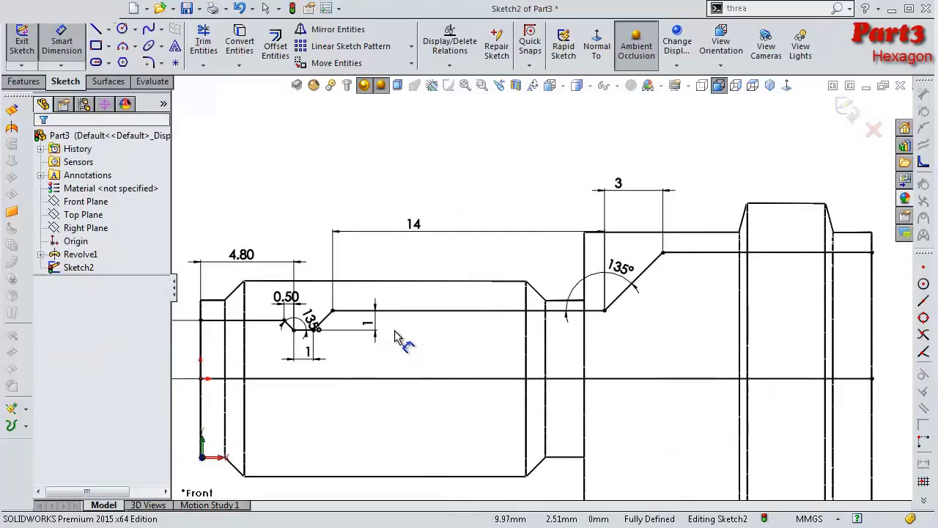
scroll(395, 336, "up", 1)
scroll(398, 336, "up", 1)
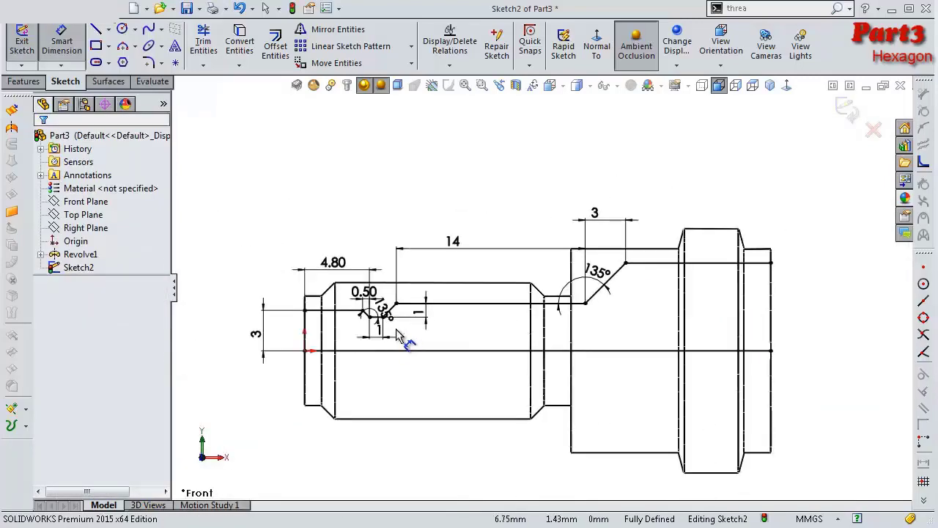
Step: Draw vertical lines closing the profile's left and right ends down to the axis
left_click(96, 30)
left_click(304, 311)
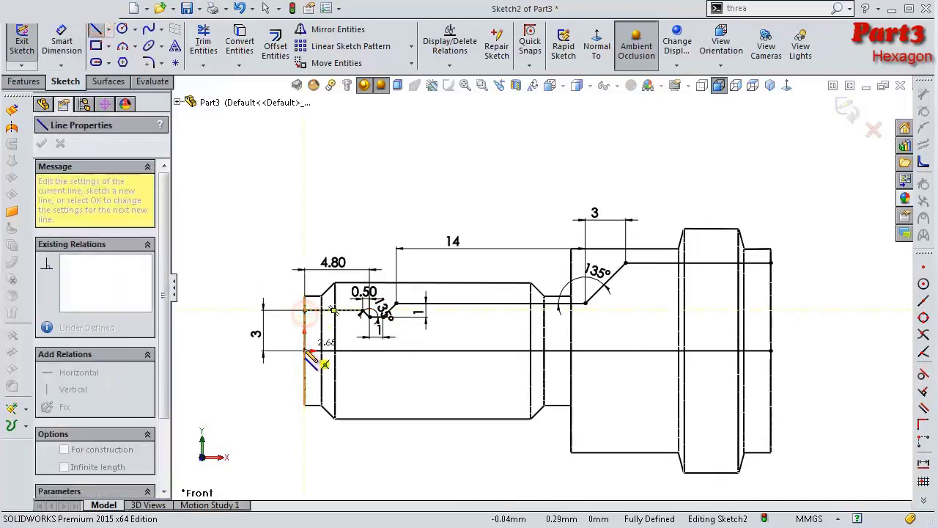
left_click(304, 351)
left_click(771, 262)
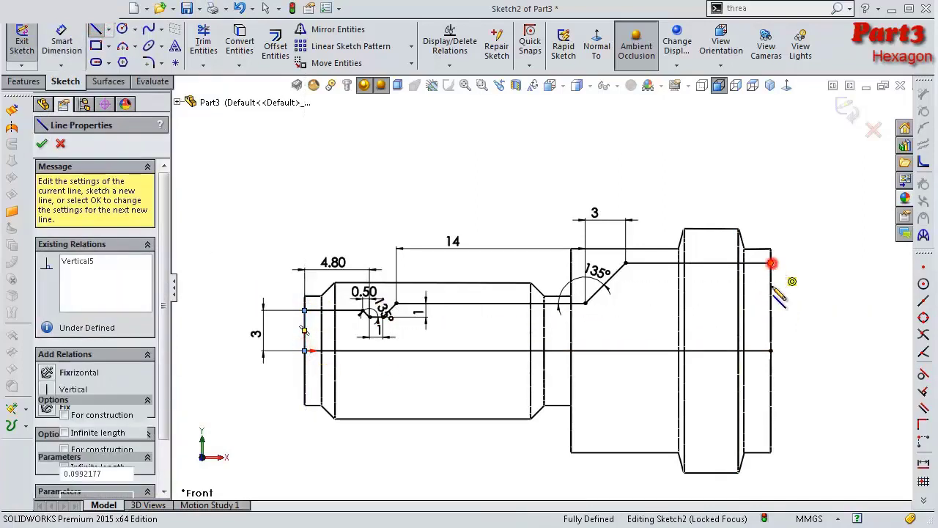
left_click(771, 350)
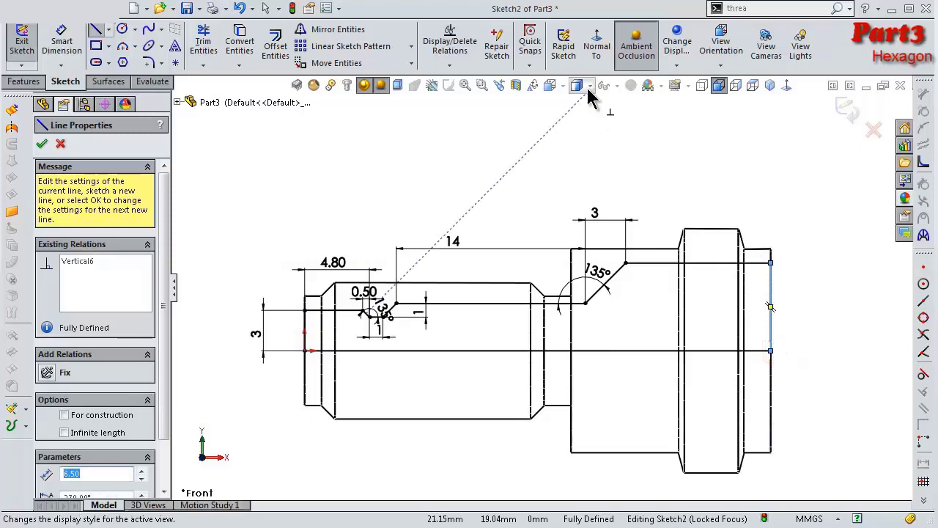
Step: Show the model Shaded With Edges in a 3D view and begin a Revolved Cut
left_click(589, 86)
left_click(581, 106)
mouse_move(600, 140)
middle_mouse_down()
mouse_move(571, 198)
mouse_move(565, 170)
middle_mouse_up()
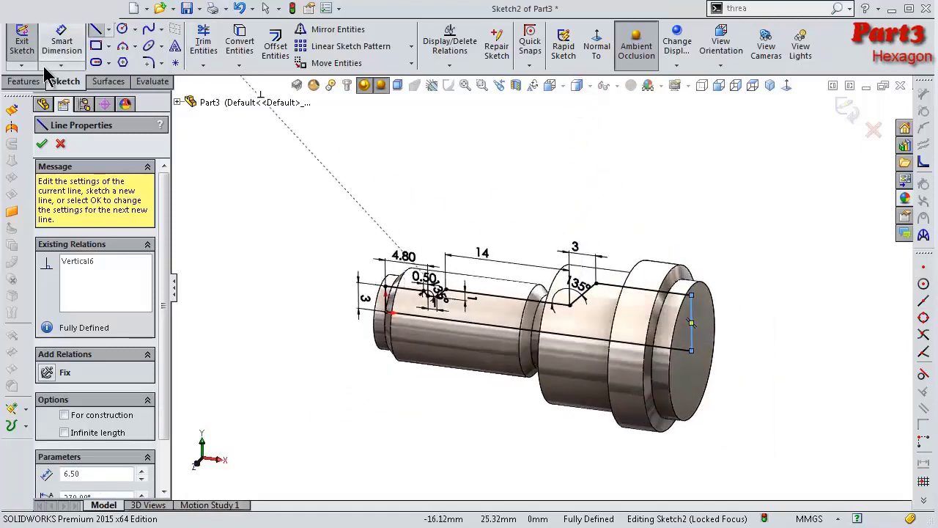
left_click(30, 81)
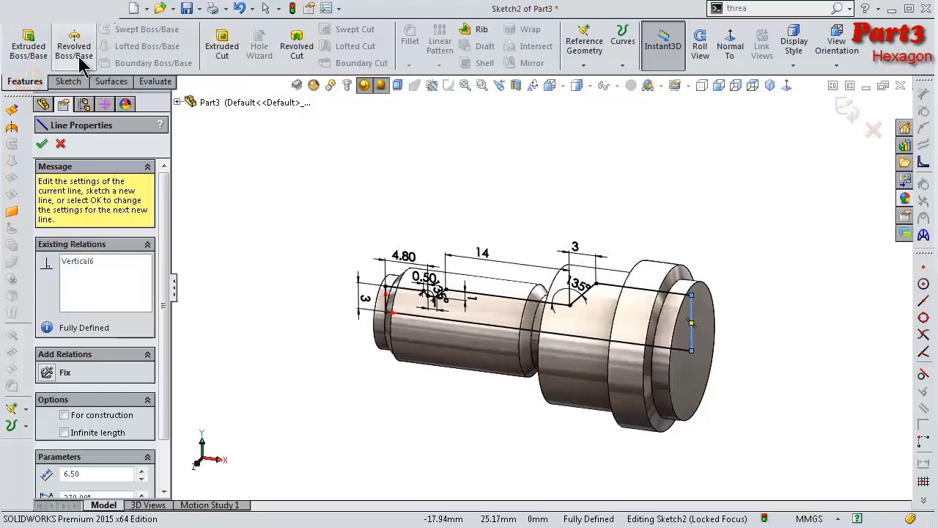
left_click(305, 55)
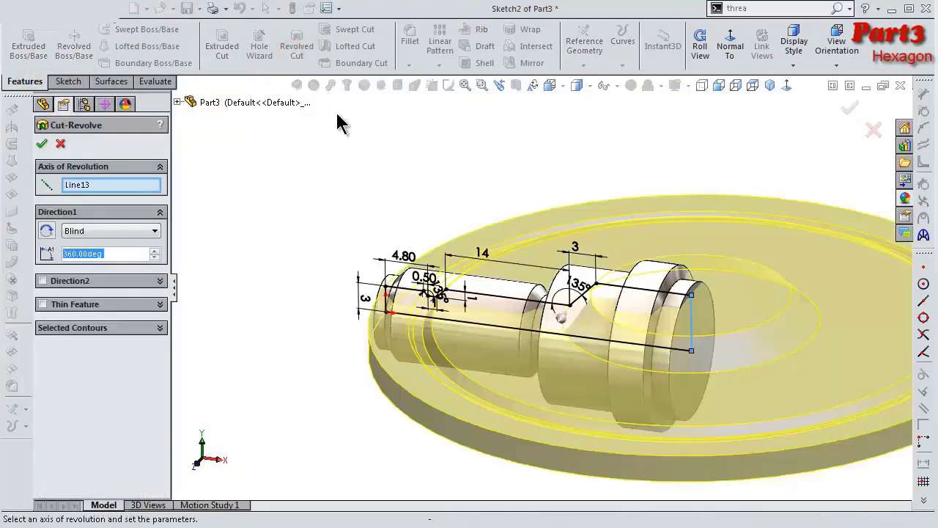
Step: Revolve-cut 360° about centreline Line11 and orbit to inspect Cut-Revolve1's bore
left_click(123, 183)
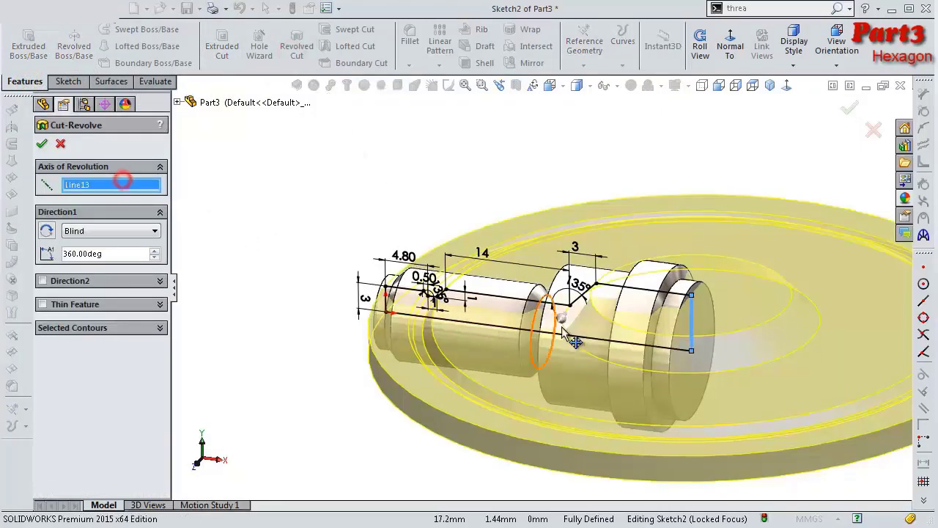
left_click(579, 338)
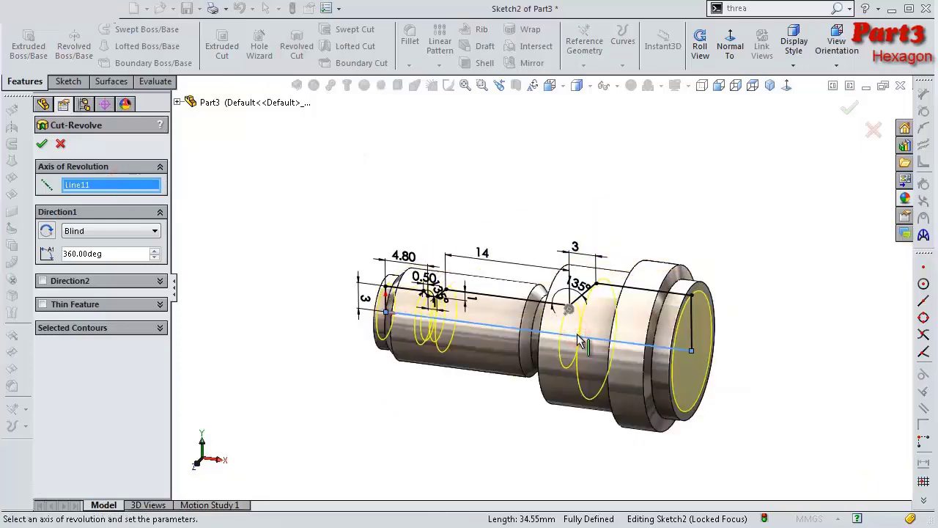
right_click(579, 337)
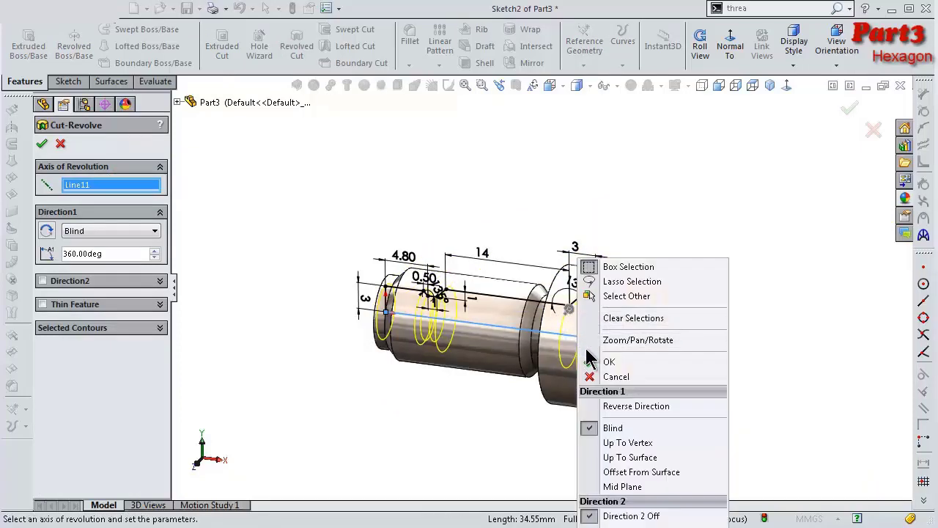
left_click(593, 360)
mouse_move(712, 212)
middle_mouse_down()
mouse_move(710, 203)
mouse_move(592, 264)
mouse_move(581, 254)
mouse_move(565, 285)
mouse_move(503, 300)
middle_mouse_up()
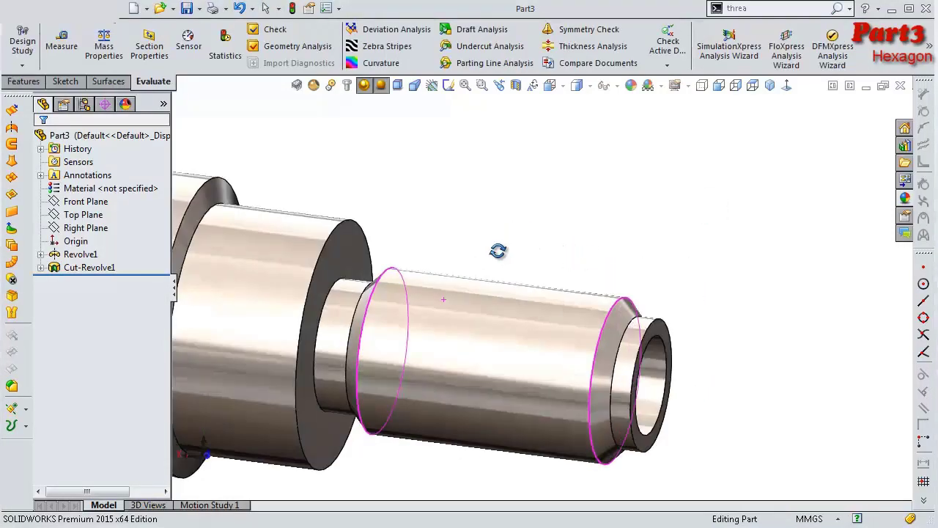
scroll(498, 252, "up", 3)
scroll(447, 256, "down", 2)
mouse_move(448, 253)
middle_mouse_down()
mouse_move(532, 266)
mouse_move(509, 279)
mouse_move(540, 280)
mouse_move(454, 308)
mouse_move(433, 294)
middle_mouse_up()
Step: Sketch on the shoulder face, viewed normal, a hexagon centred on the origin
left_click(444, 300)
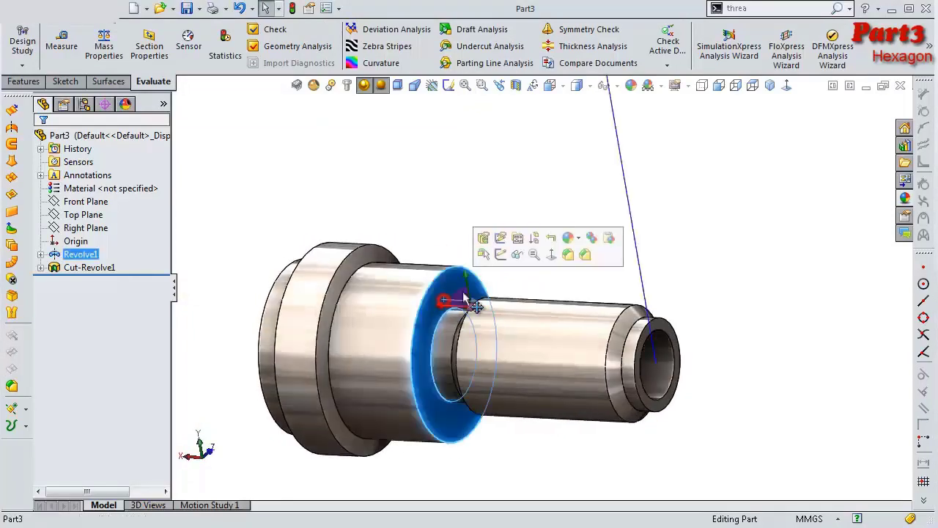
left_click(501, 255)
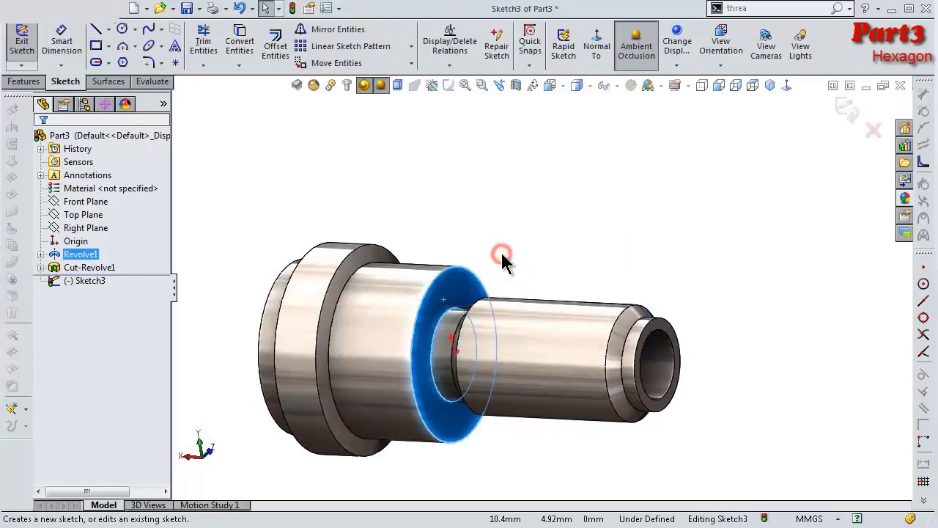
left_click(787, 85)
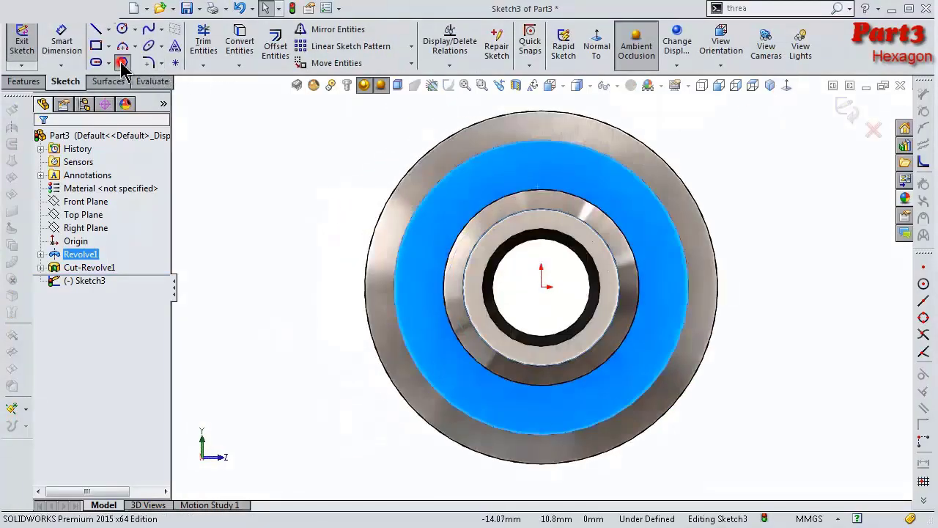
left_click(122, 63)
left_click(541, 286)
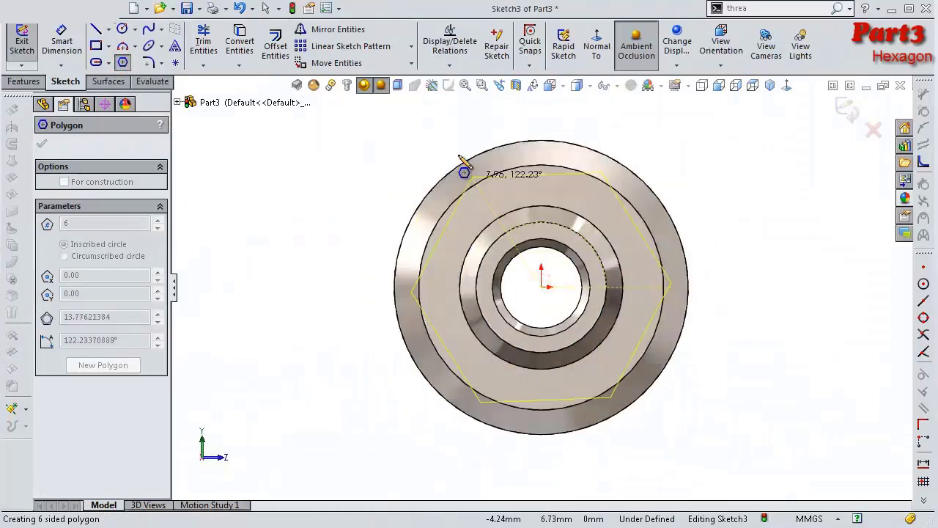
scroll(462, 165, "down", 2)
scroll(466, 172, "down", 1)
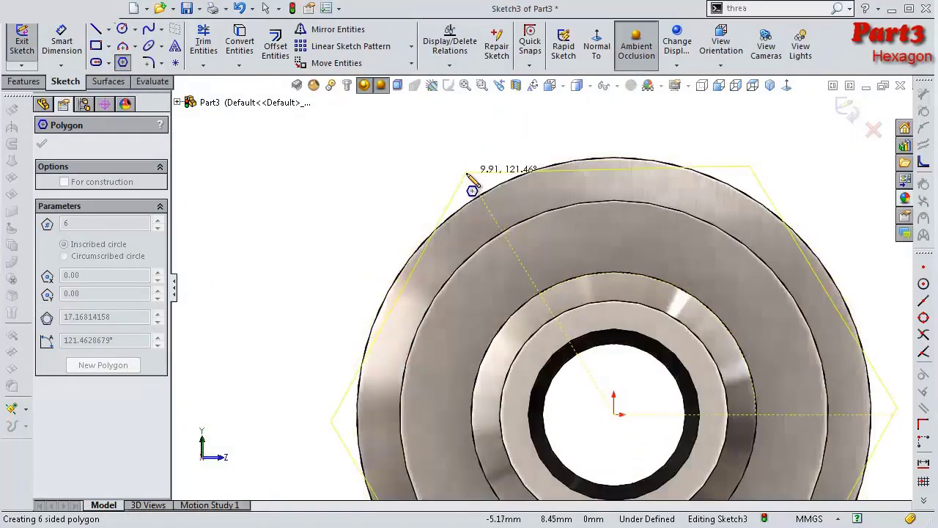
left_click(466, 174)
Step: Dimension the hexagon's construction circle to Ø15.75 and make its top edge horizontal
left_click(61, 41)
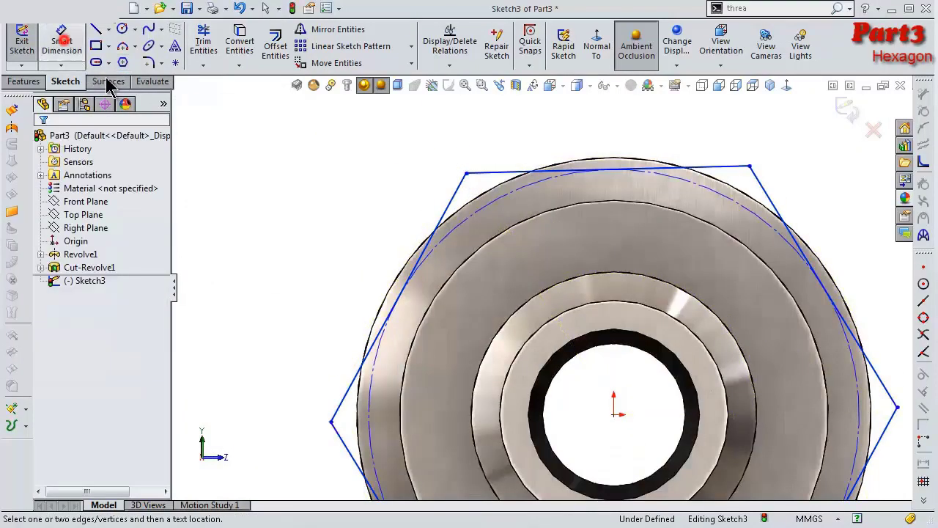
left_click(487, 218)
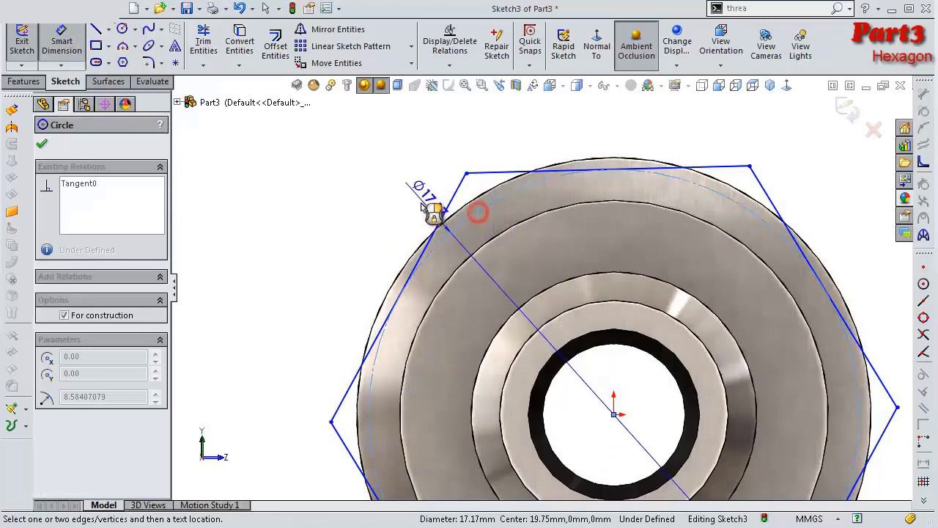
left_click(380, 210)
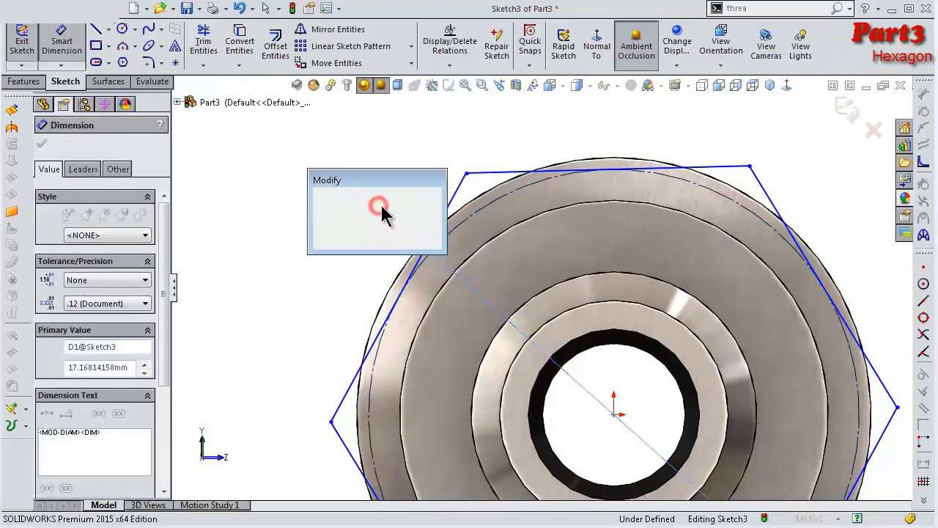
type("17.00mm")
left_click(389, 197)
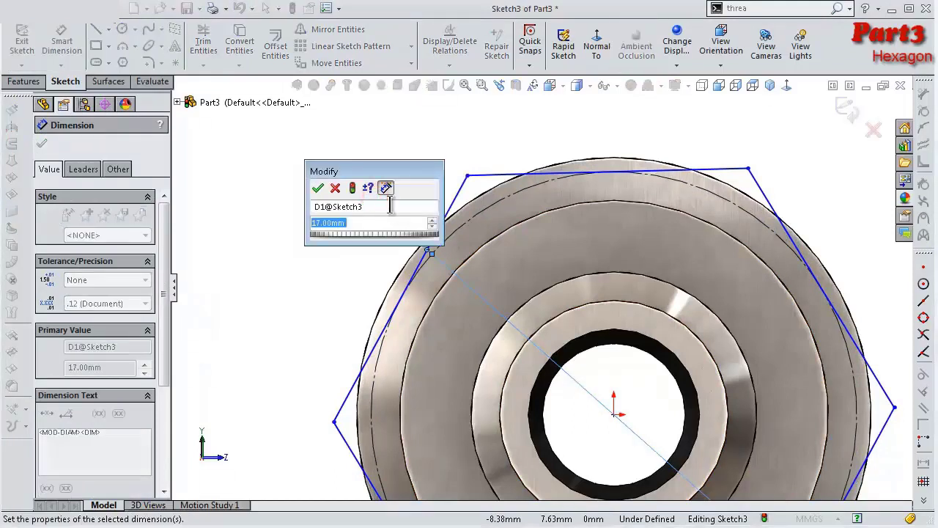
type("15,75")
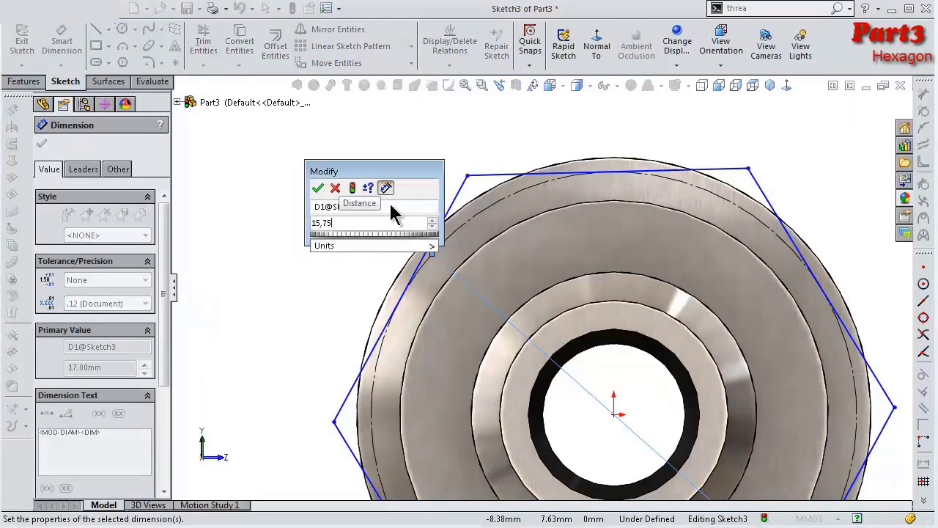
key("Return")
key("Escape")
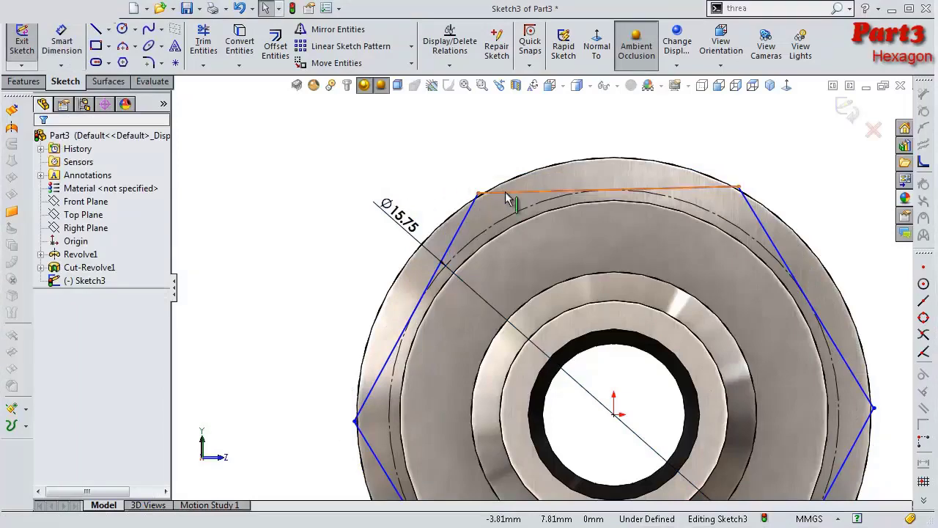
left_click(509, 192)
left_click(546, 132)
left_click(486, 125)
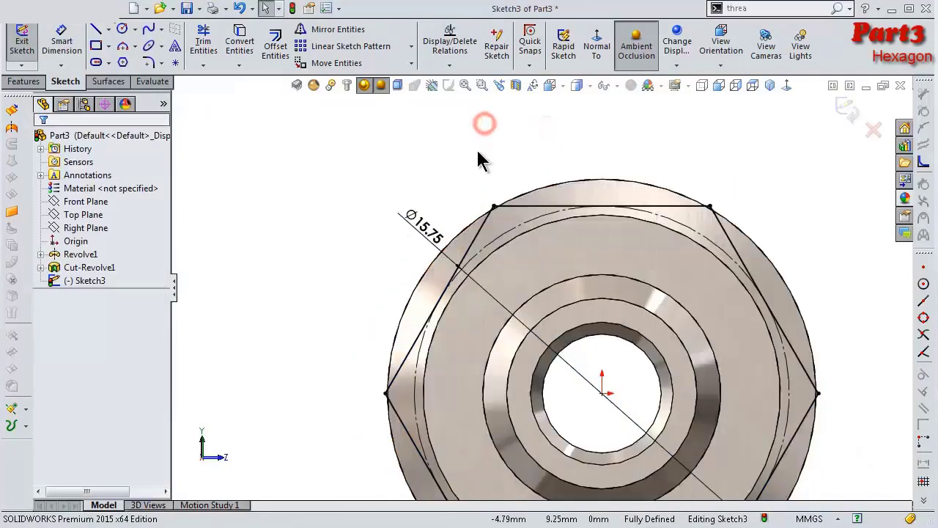
scroll(478, 156, "up", 3)
Step: Extrude-cut the hexagon sketch Through All with Flip side to cut enabled
left_click(24, 82)
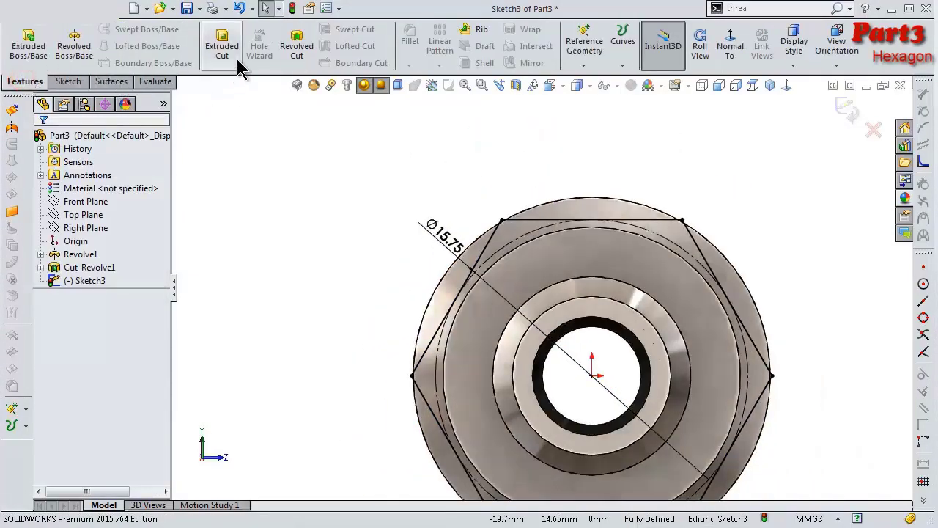
left_click(221, 44)
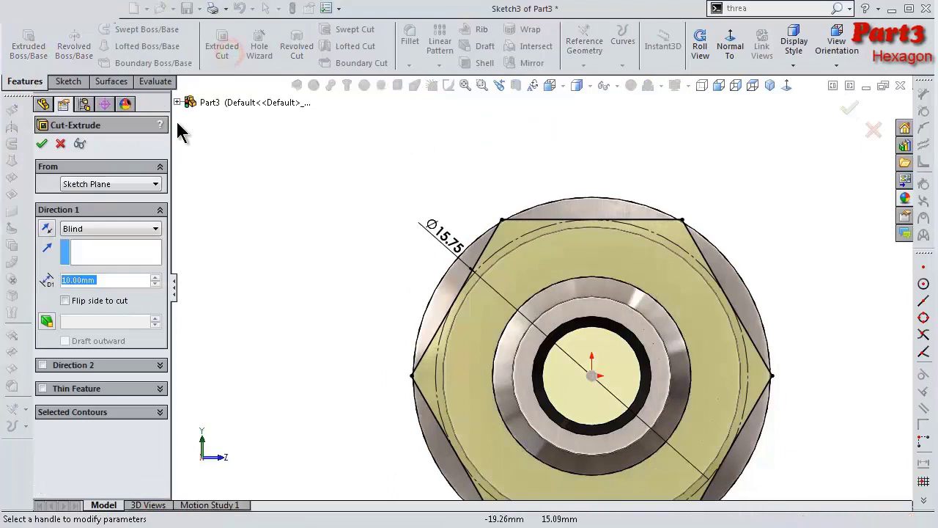
left_click(64, 301)
left_click(84, 238)
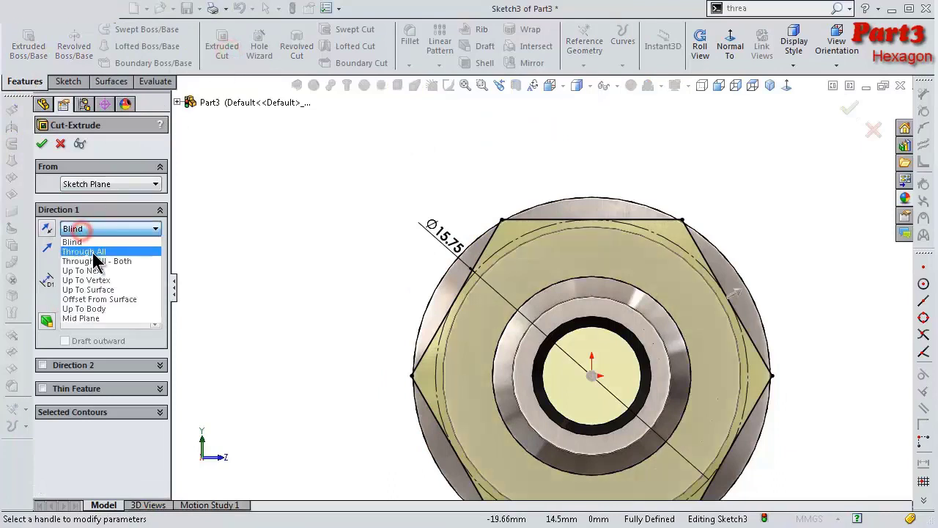
left_click(93, 254)
left_click(42, 144)
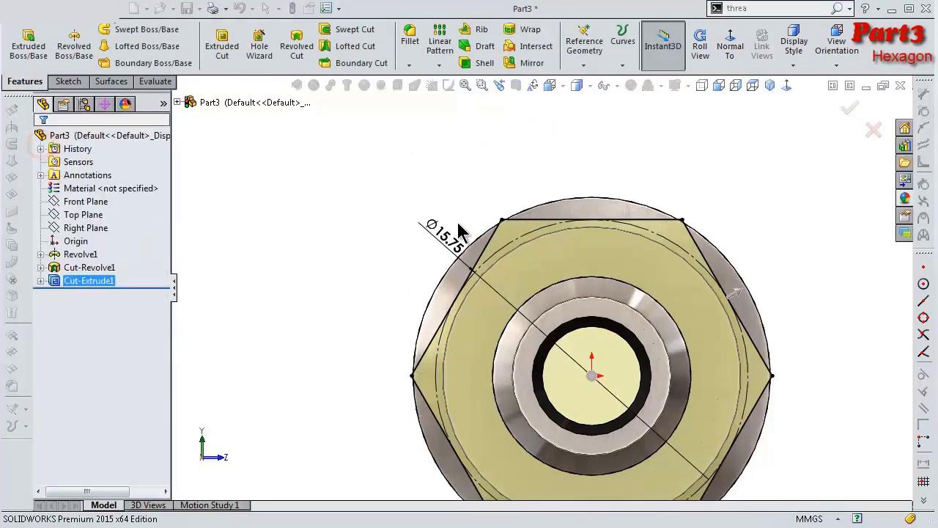
left_click(445, 183)
mouse_move(447, 190)
middle_mouse_down()
mouse_move(565, 268)
mouse_move(602, 362)
middle_mouse_up()
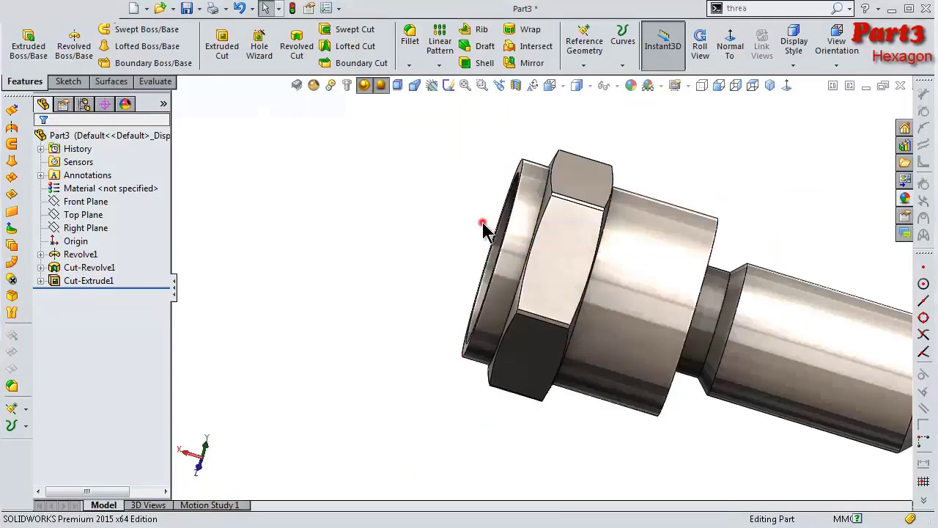
Step: Start an asymmetric fillet with a 2 mm first distance
left_click(413, 64)
left_click(432, 79)
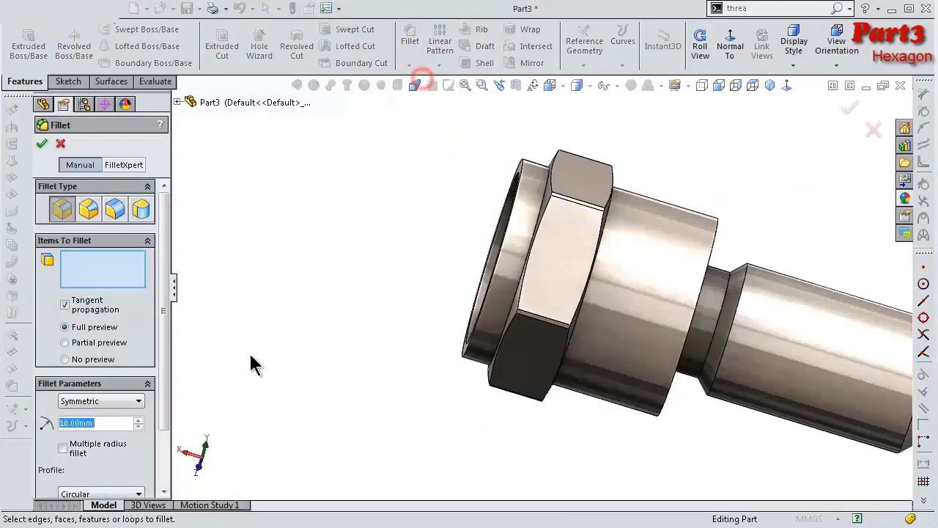
left_click(112, 402)
left_click(103, 424)
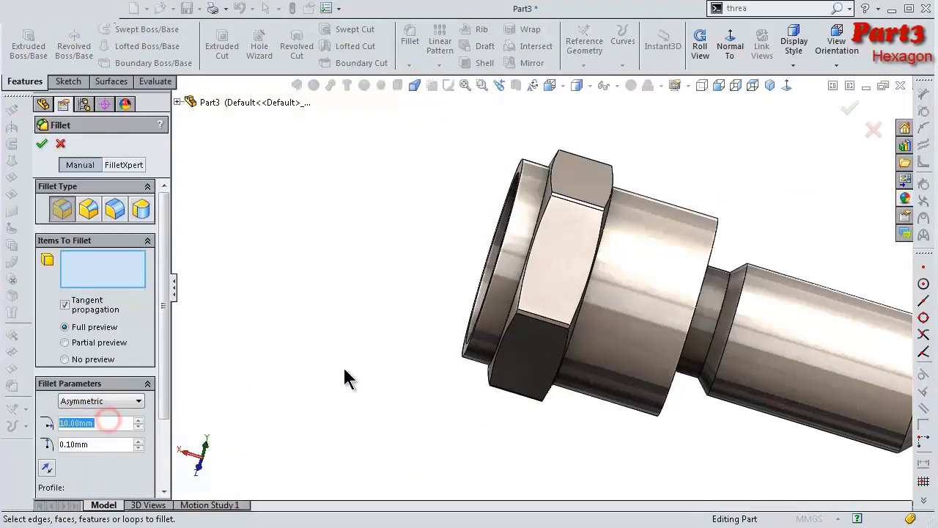
middle_click_drag(345, 377, 231, 431)
scroll(770, 211, "down", 3)
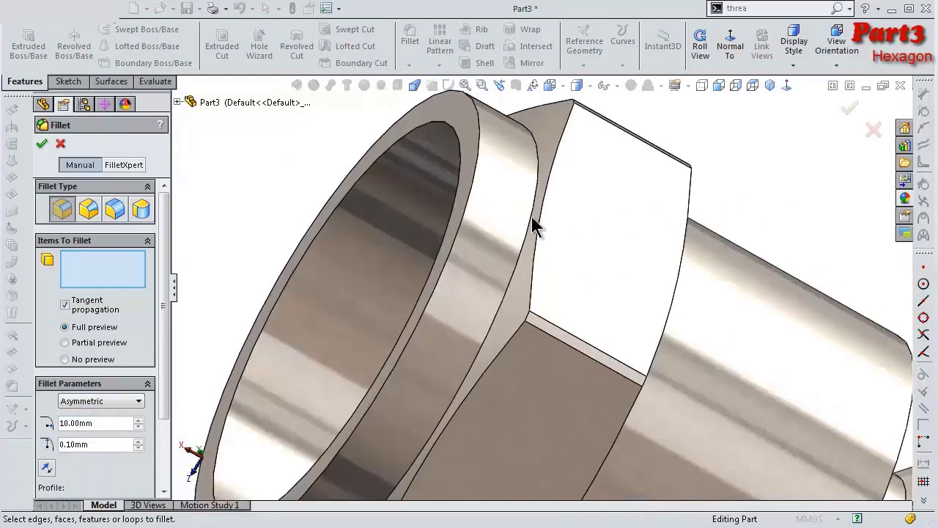
scroll(534, 227, "down", 2)
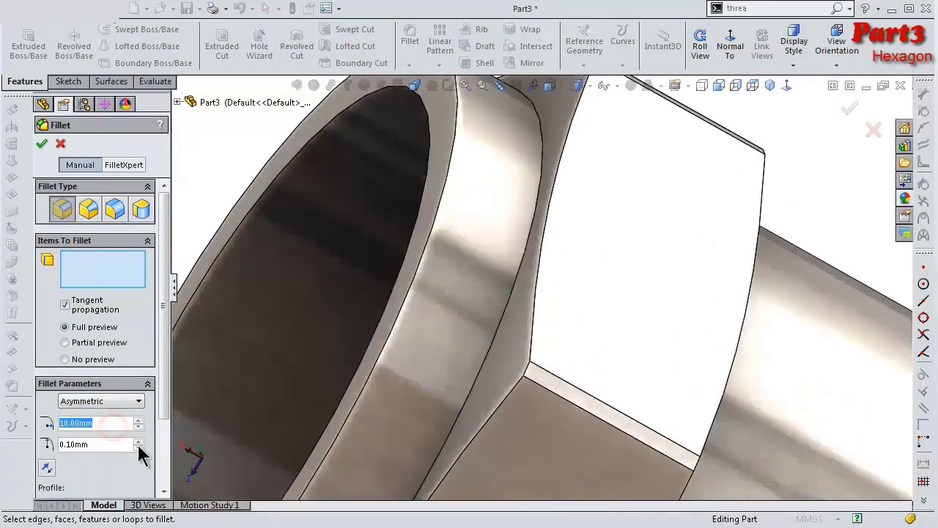
type("2")
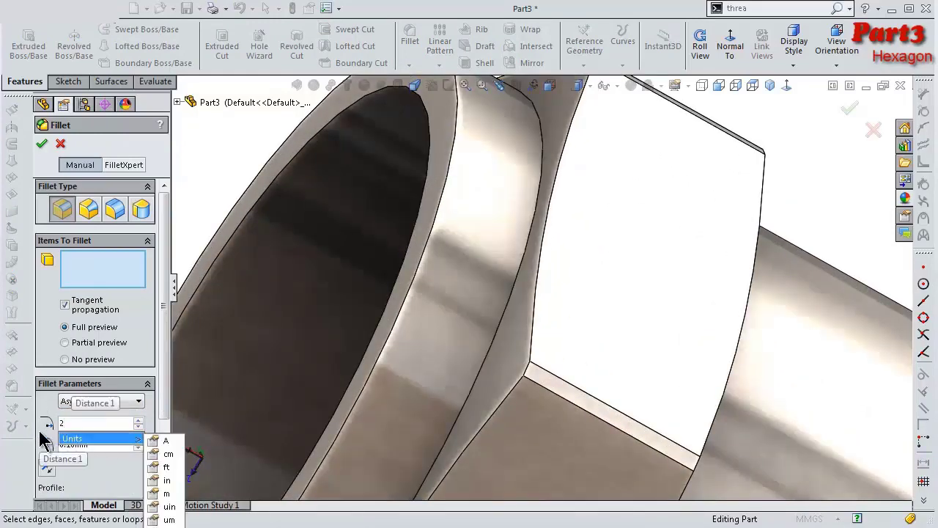
left_click(40, 432)
Step: Apply it to the open end's rim edge, reversed, with a 0.75 mm second distance
left_click(404, 305)
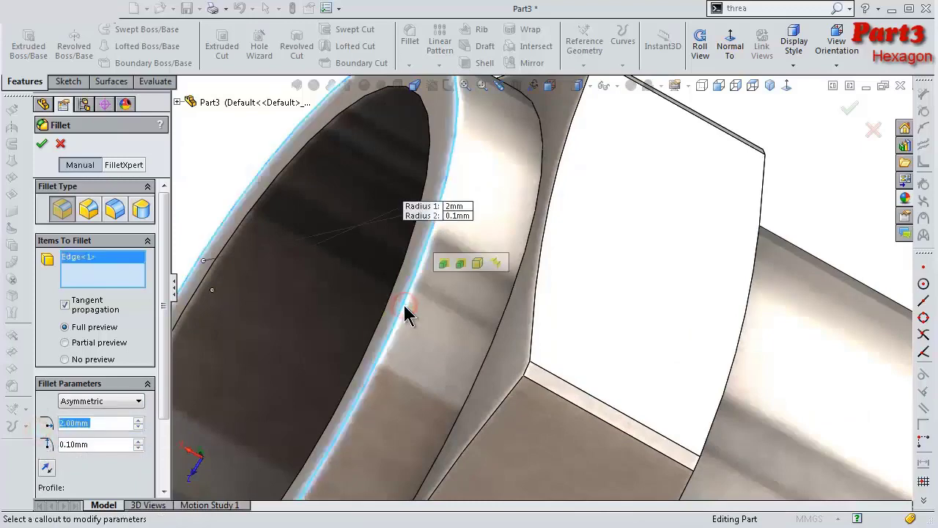
left_click(46, 467)
scroll(471, 313, "up", 2)
scroll(475, 310, "up", 3)
middle_click_drag(475, 310, 447, 276)
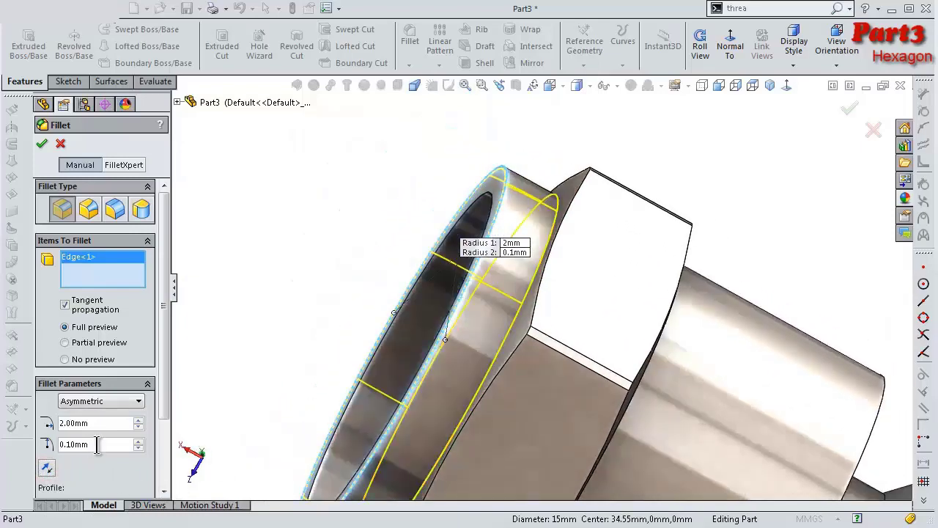
type("0.5")
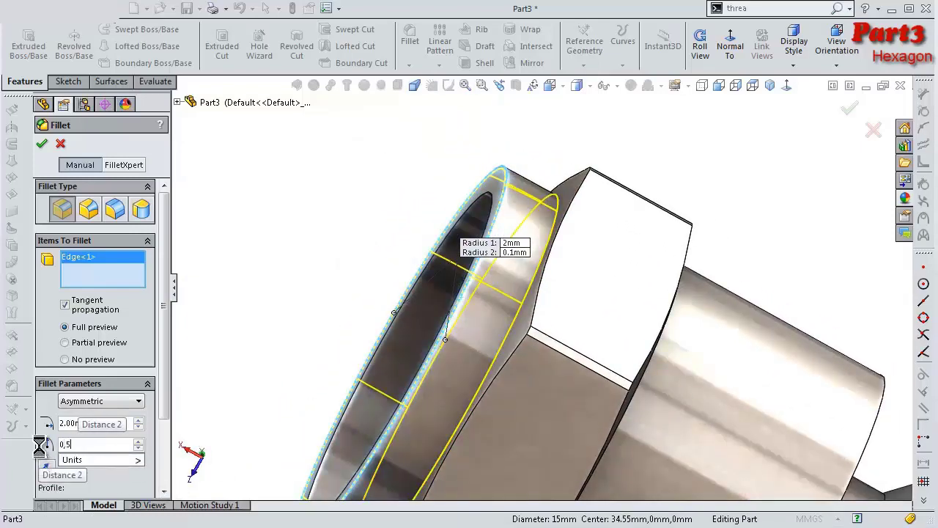
key("Return")
mouse_move(489, 340)
middle_mouse_down()
mouse_move(506, 268)
mouse_move(541, 371)
mouse_move(552, 330)
mouse_move(535, 294)
mouse_move(570, 237)
mouse_move(491, 326)
mouse_move(465, 298)
mouse_move(463, 323)
mouse_move(451, 331)
middle_mouse_up()
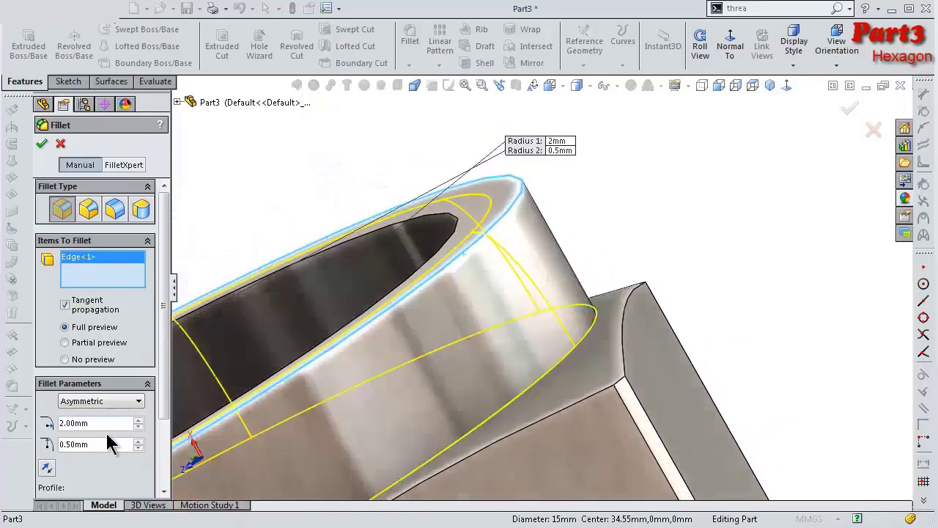
type("0")
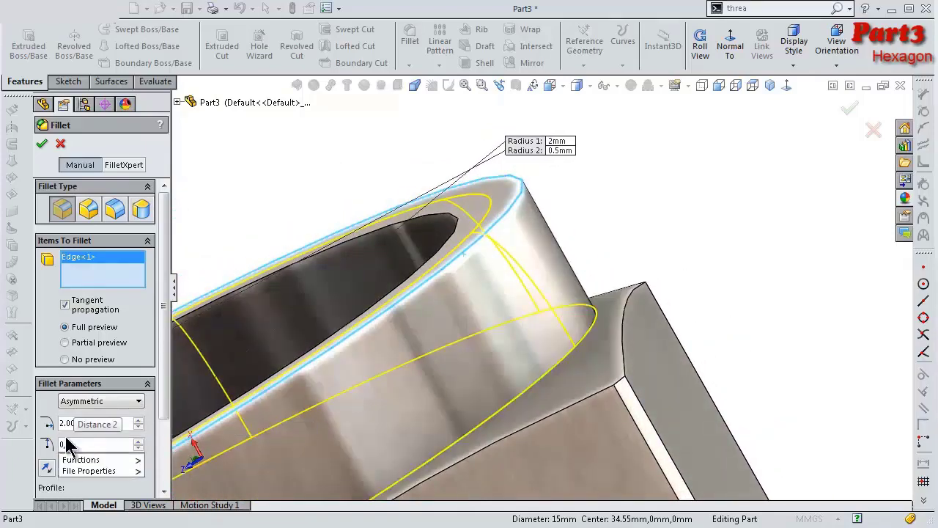
type(".75")
key("Return")
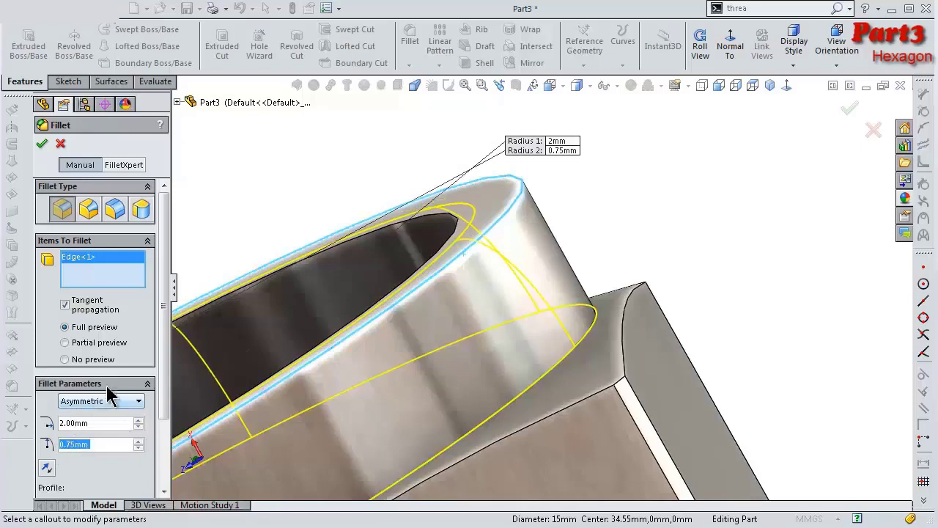
left_click(41, 144)
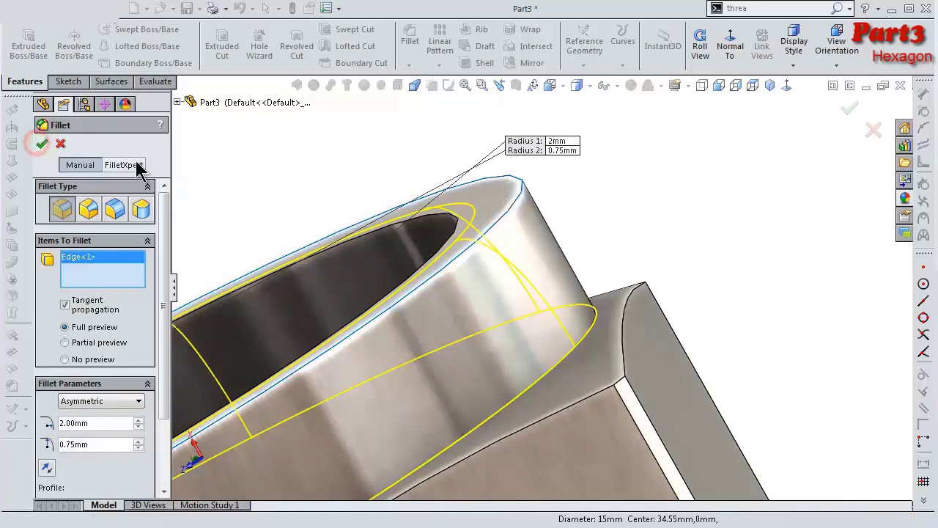
middle_click_drag(554, 222, 565, 227)
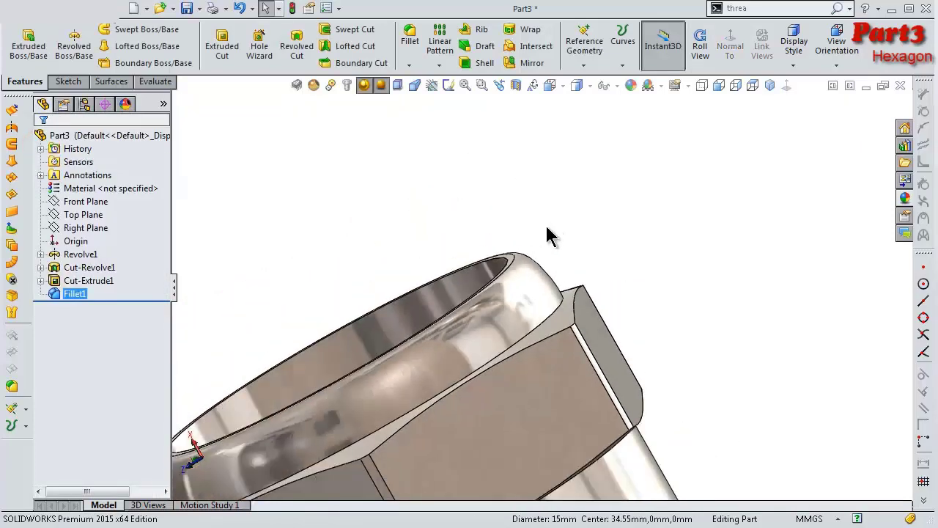
middle_click_drag(505, 418, 513, 361)
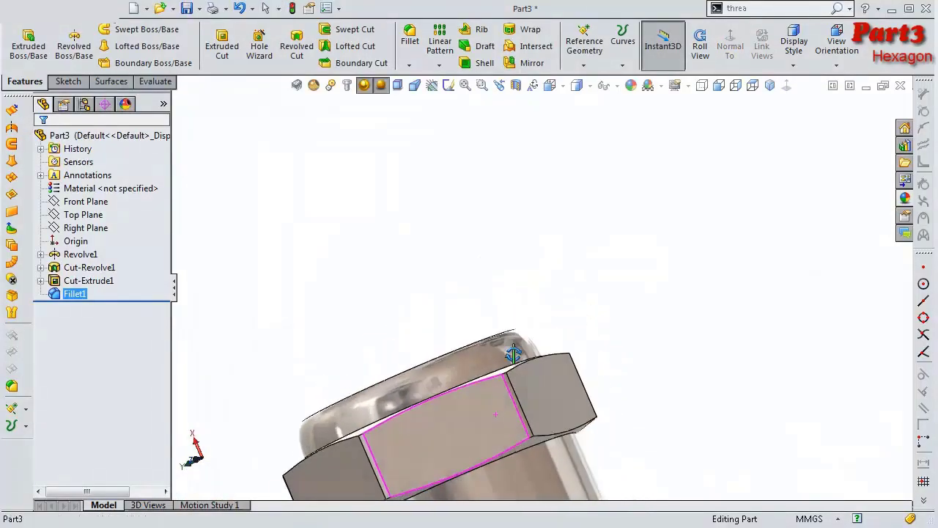
scroll(539, 382, "up", 2)
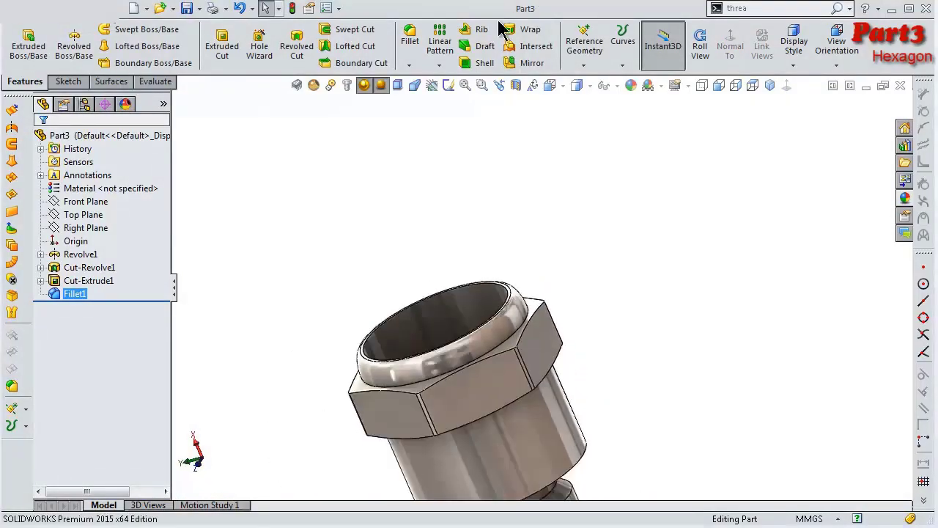
Step: Start another fillet on the rim-to-hexagon edge with a 0.25 mm distance
left_click(410, 34)
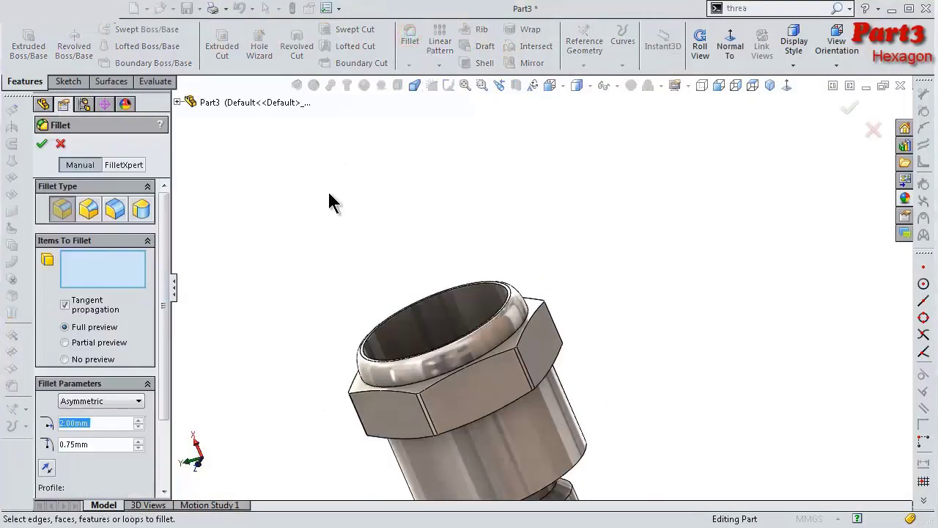
type("0.5")
left_click(348, 196)
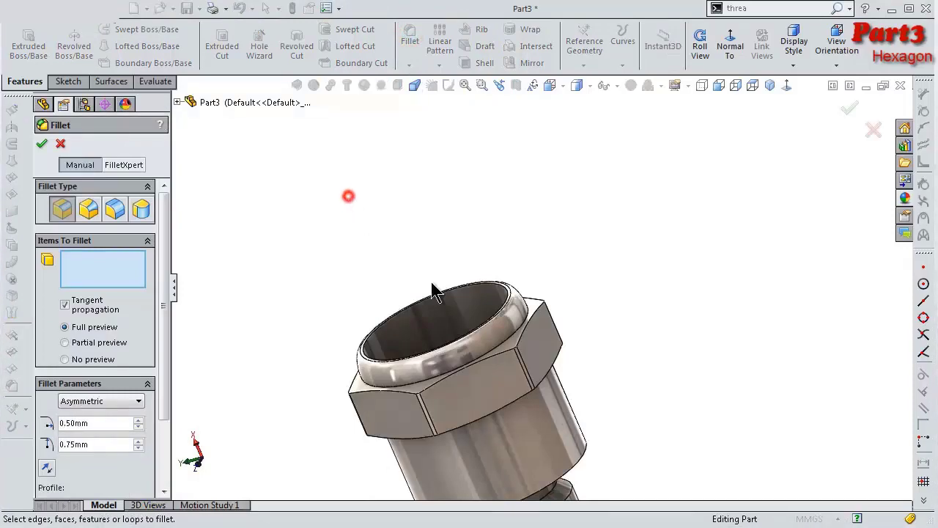
scroll(436, 297, "down", 3)
left_click(547, 424)
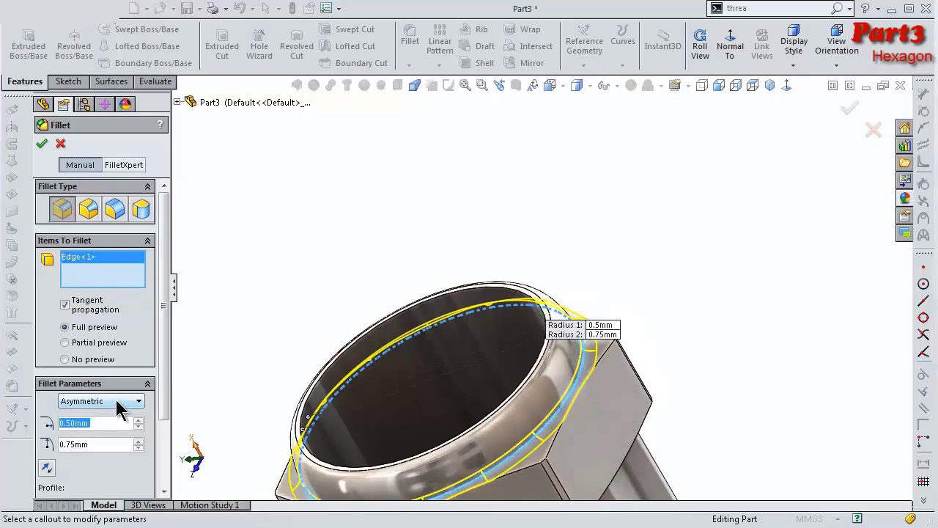
type("0,25")
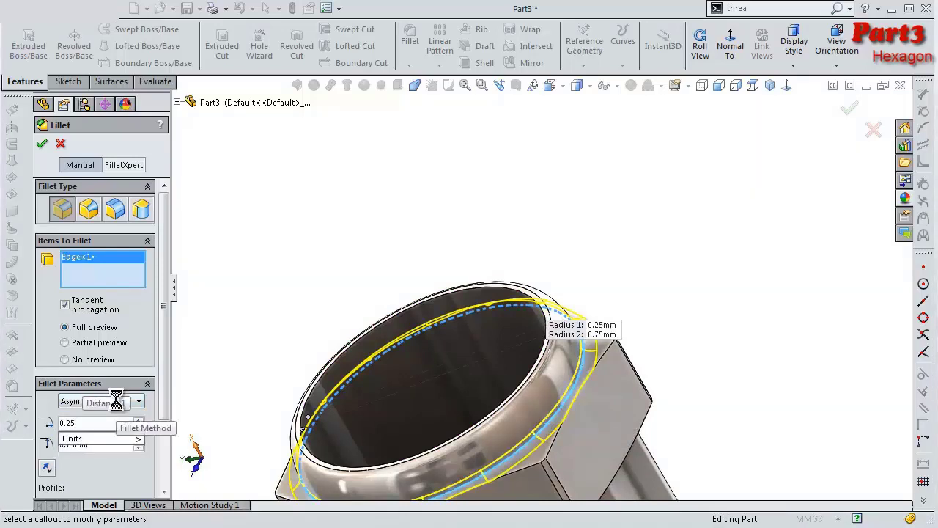
key("Return")
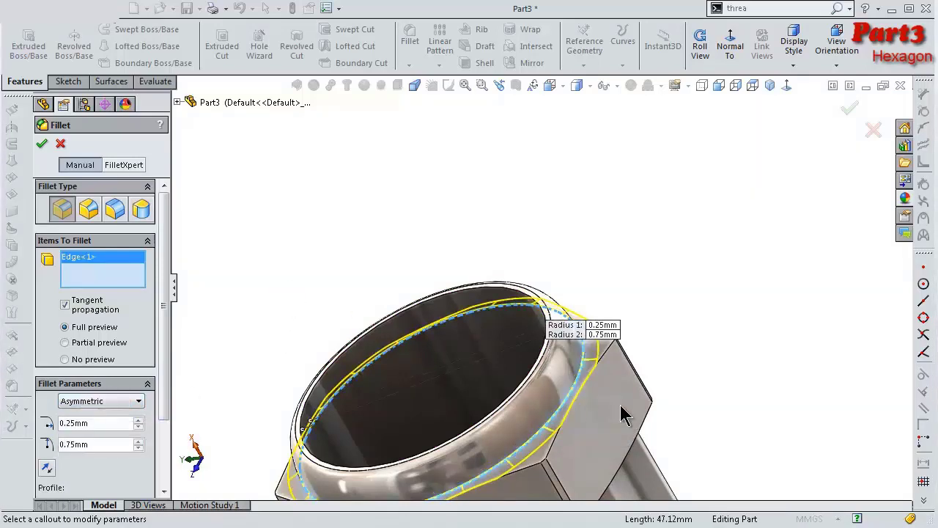
Step: Add the hexagon-to-shaft edge and switch the fillet to symmetric
middle_click_drag(620, 405, 546, 409)
scroll(623, 487, "down", 2)
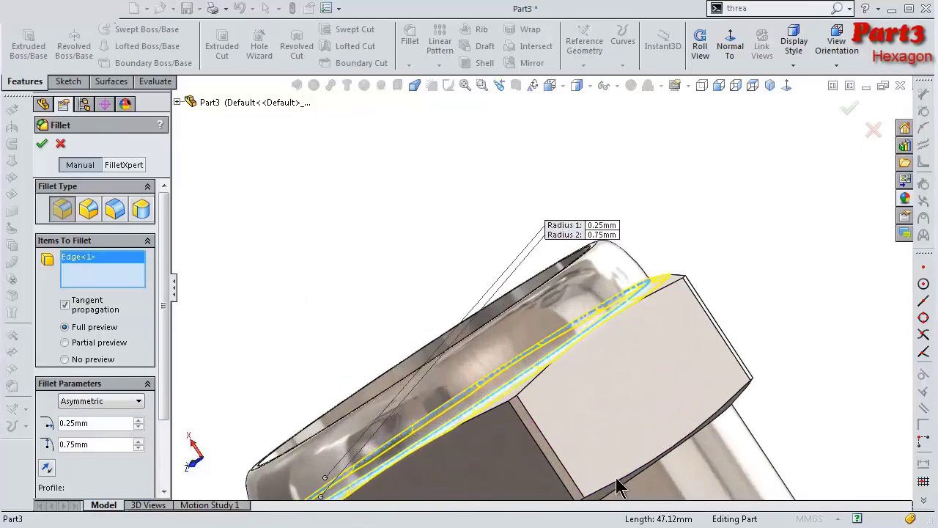
scroll(620, 451, "down", 2)
left_click(639, 471)
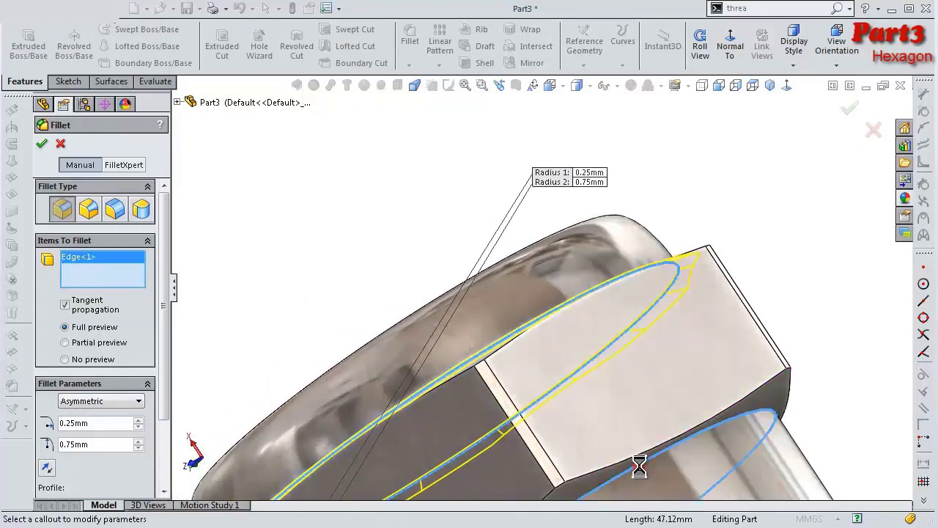
scroll(546, 286, "up", 3)
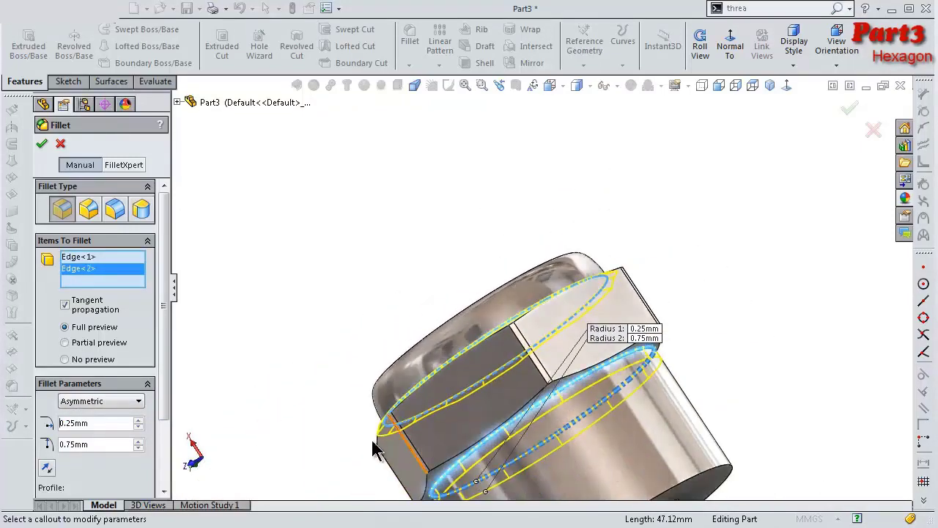
left_click(110, 401)
left_click(112, 414)
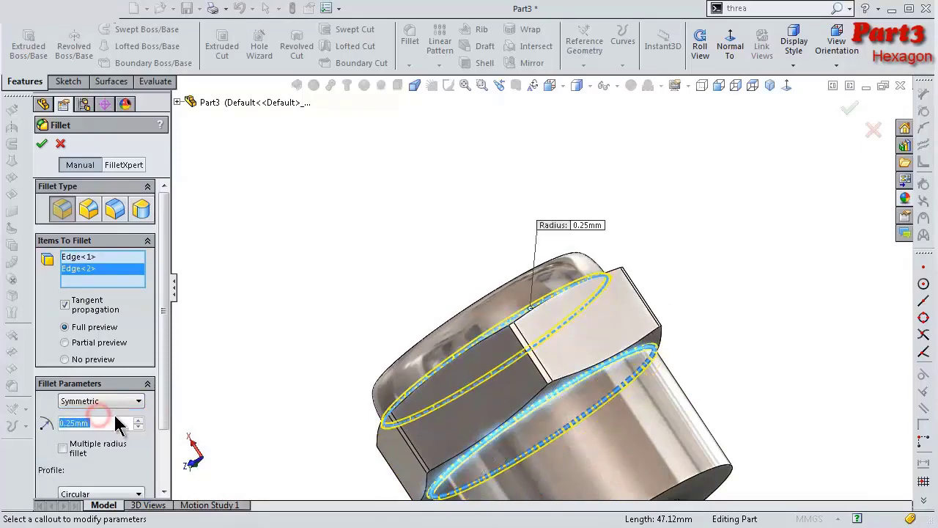
scroll(606, 430, "down", 3)
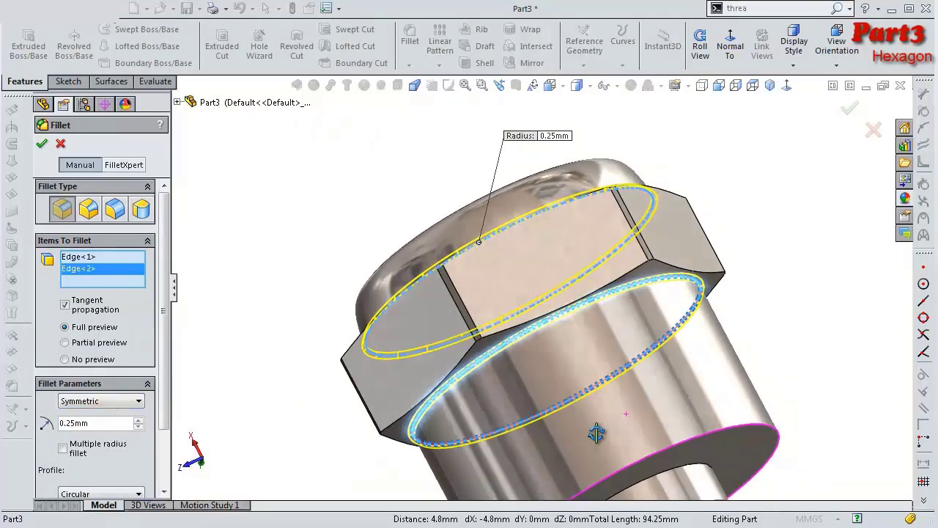
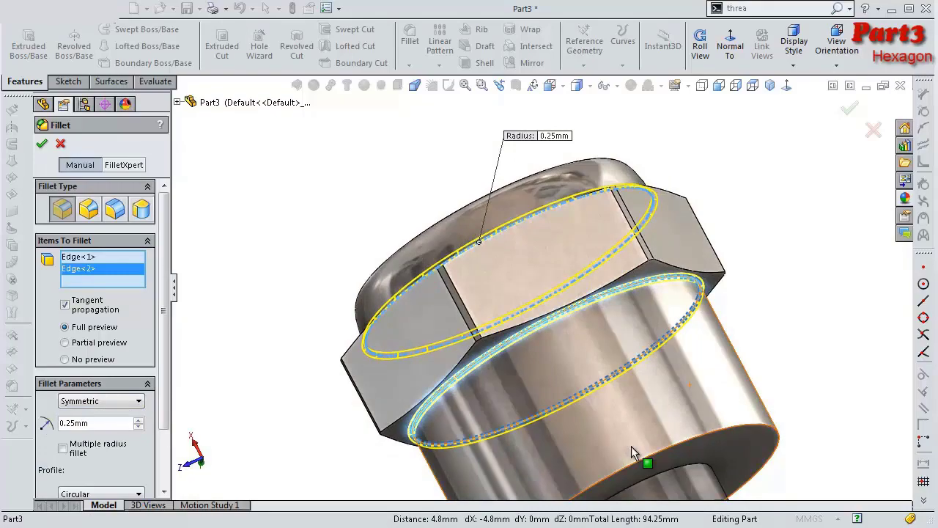
Step: Add the inner hole edge and apply a 0.5 mm fillet to the three selected edges
left_click(700, 471)
mouse_move(587, 209)
middle_mouse_down()
mouse_move(594, 291)
mouse_move(614, 293)
middle_mouse_up()
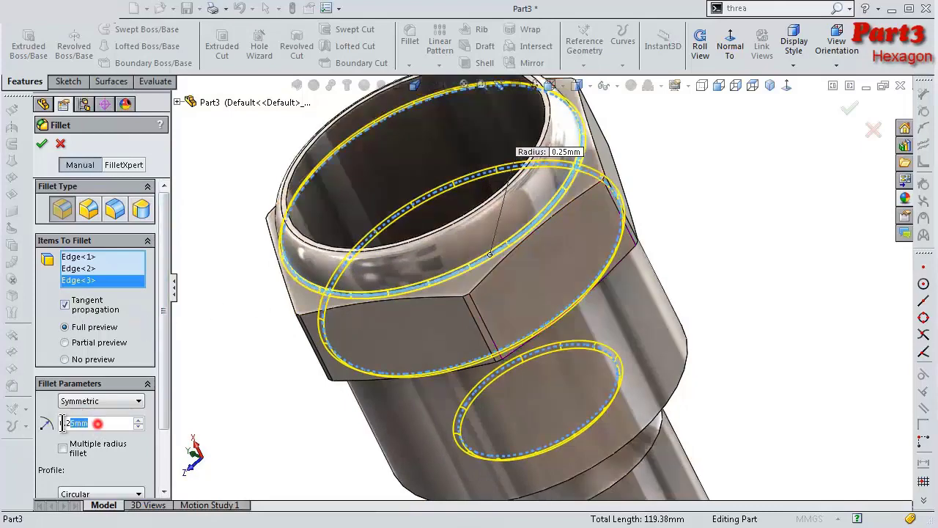
type("0.5")
key("Return")
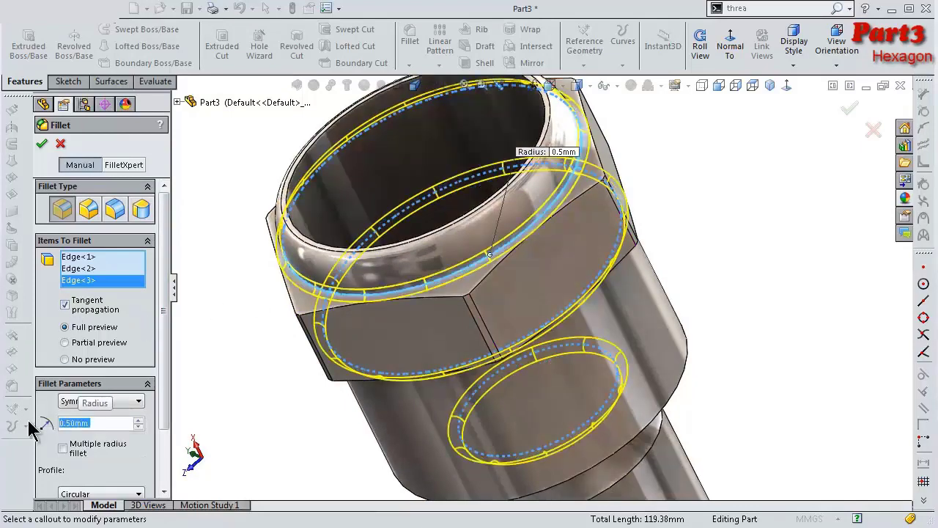
mouse_move(649, 433)
middle_mouse_down()
mouse_move(530, 377)
mouse_move(545, 412)
middle_mouse_up()
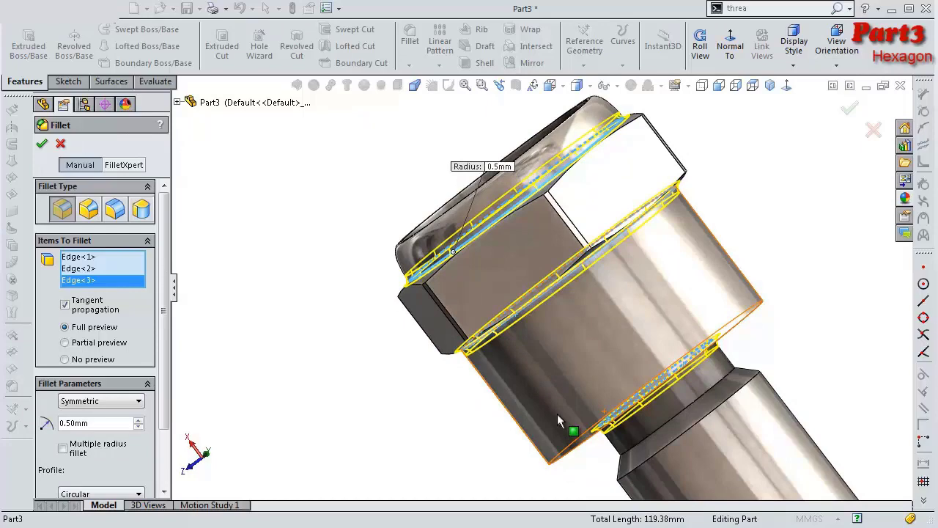
scroll(579, 333, "up", 3)
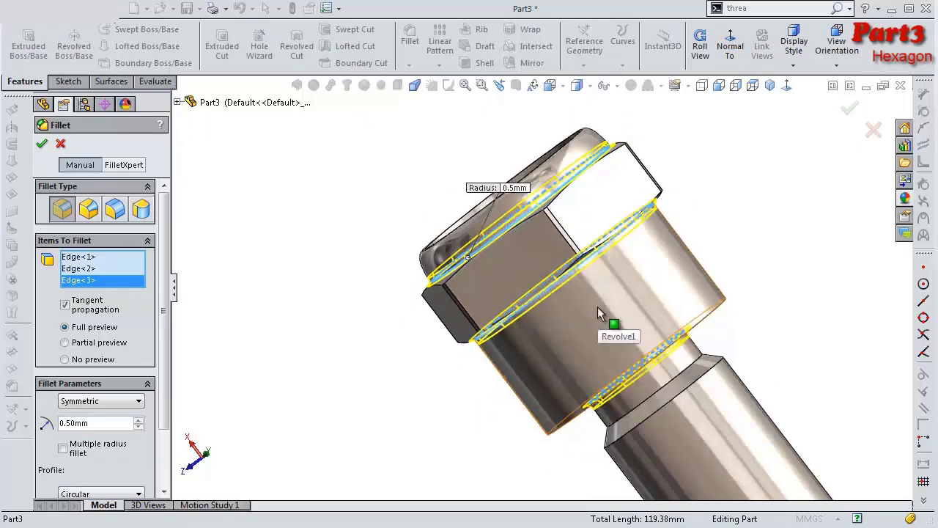
left_click(850, 109)
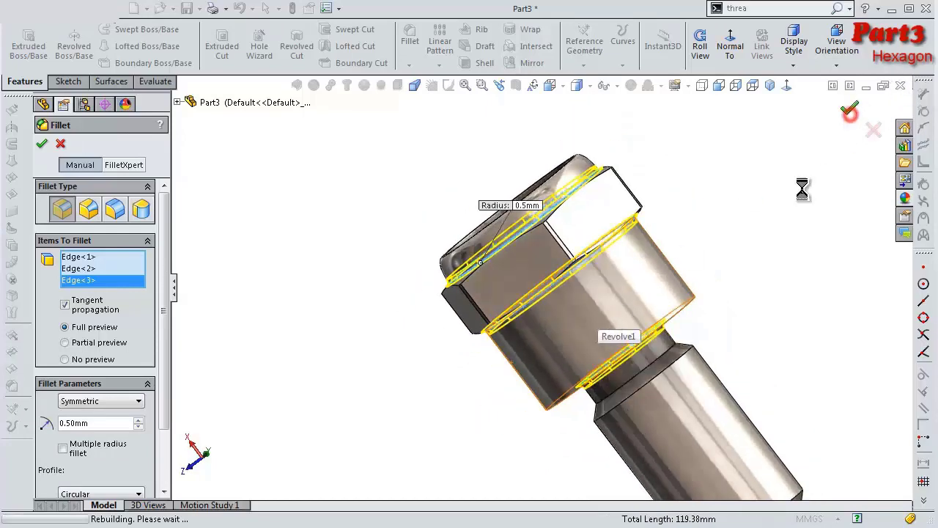
left_click(726, 268)
mouse_move(702, 320)
middle_mouse_down()
mouse_move(674, 352)
mouse_move(653, 184)
middle_mouse_up()
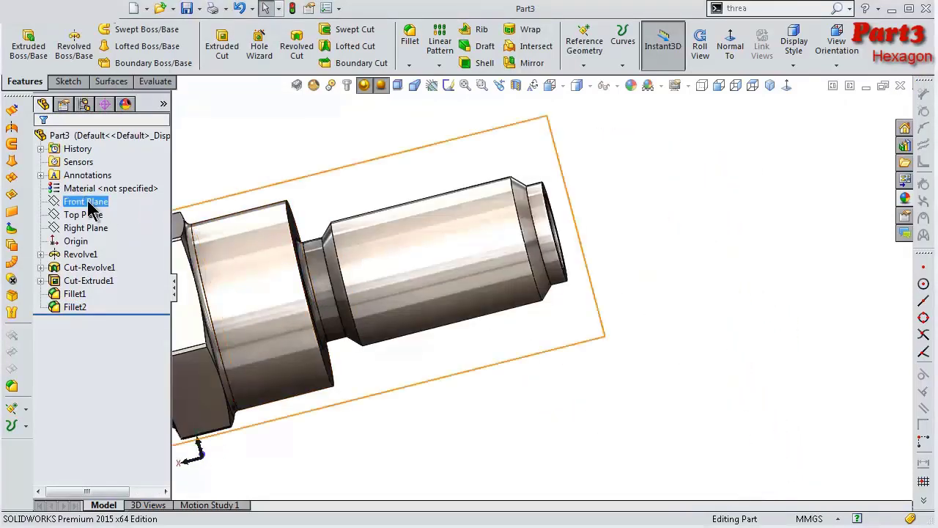
Step: Start a new sketch on the Front Plane, viewed Normal To
left_click(85, 201)
left_click(93, 181)
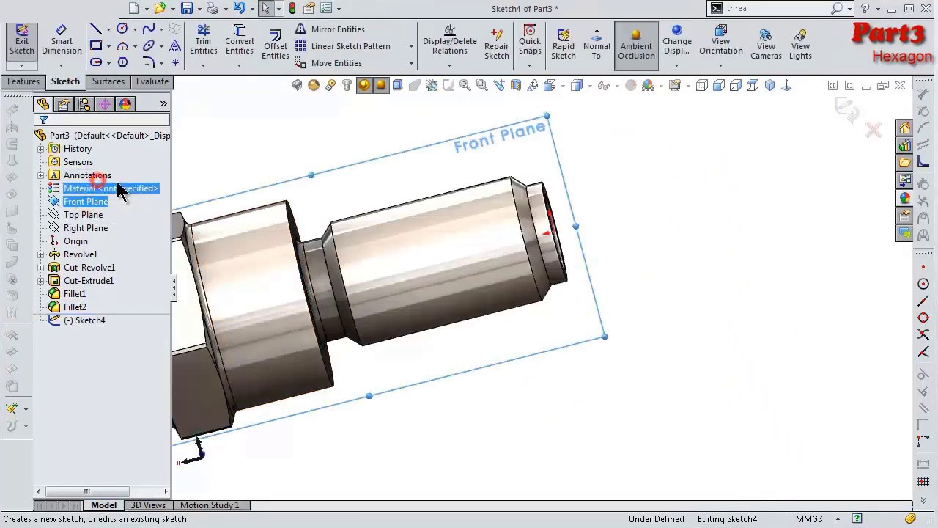
left_click(595, 51)
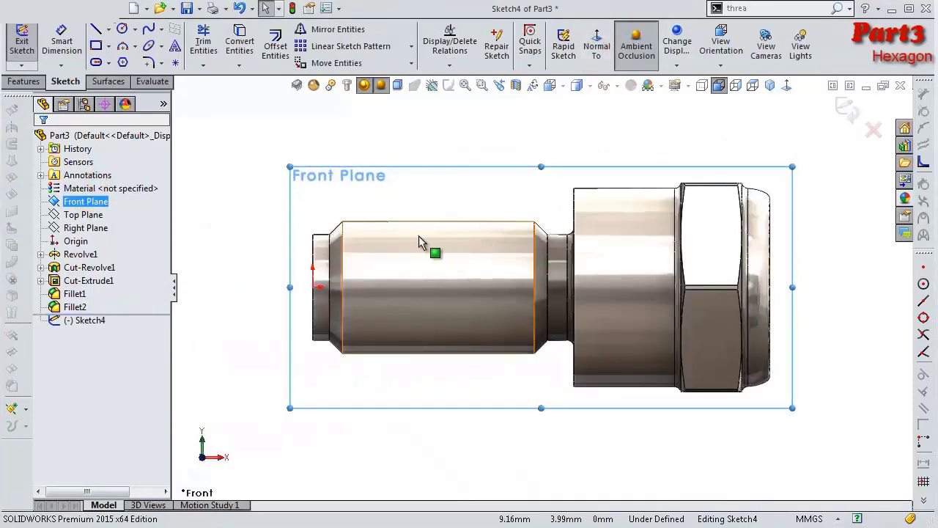
scroll(386, 240, "down", 3)
Step: Draw a three-sided polygon (triangle) at the shank's chamfer corner
left_click(123, 61)
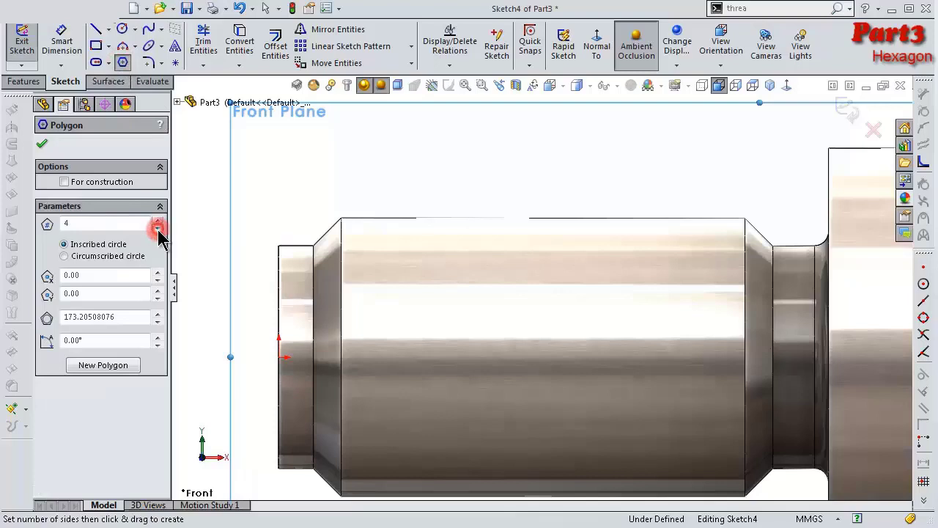
scroll(335, 232, "down", 3)
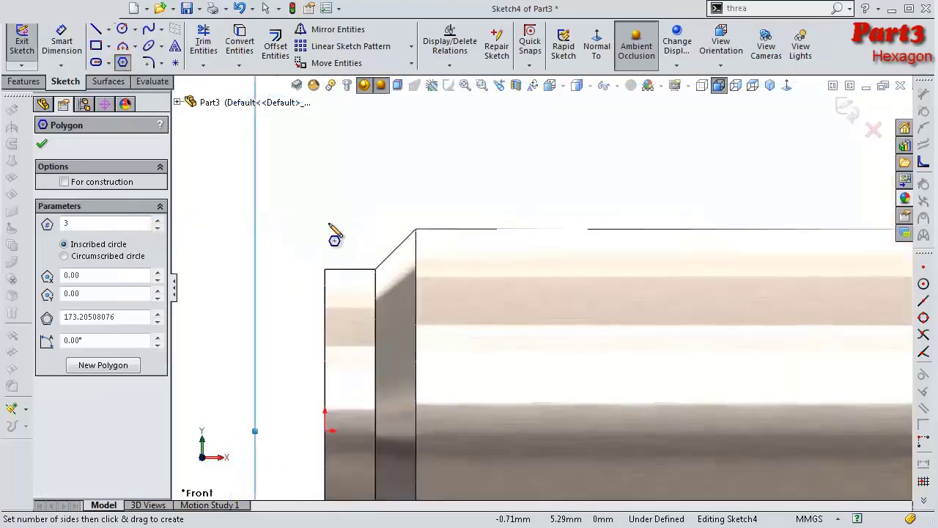
scroll(418, 242, "down", 2)
left_click_drag(415, 231, 436, 256)
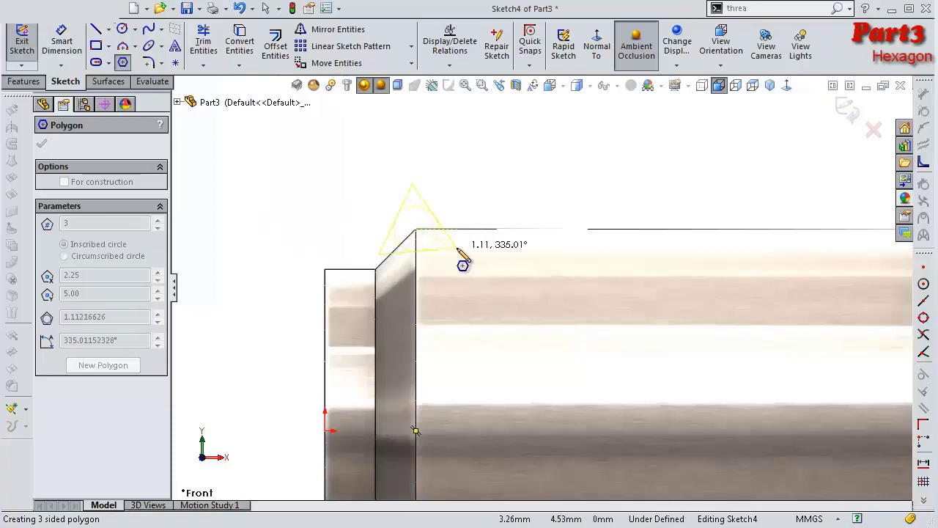
key("Escape")
scroll(452, 258, "down", 3)
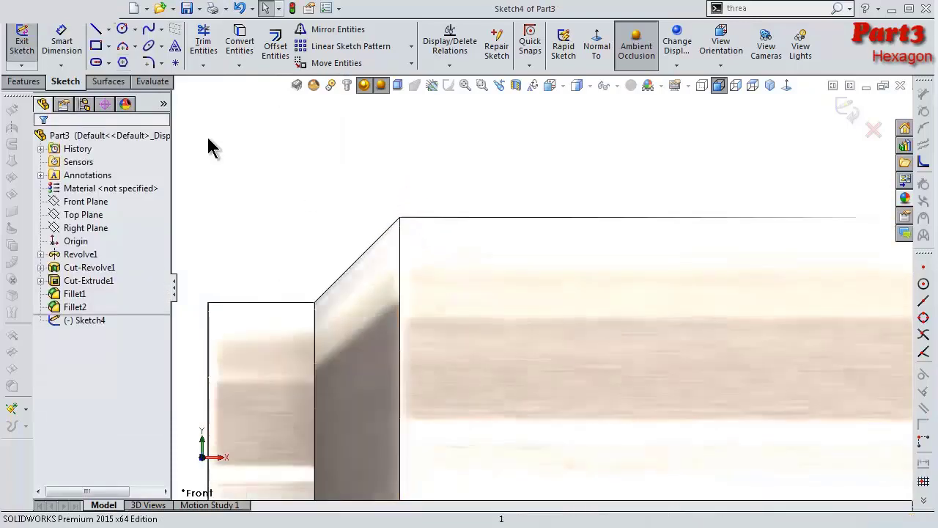
left_click(123, 63)
left_click(423, 235)
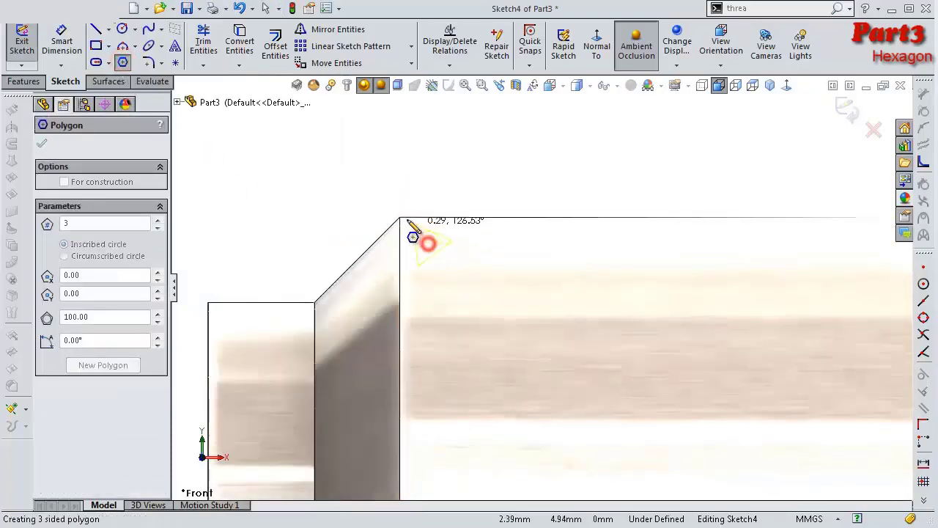
left_click(400, 217)
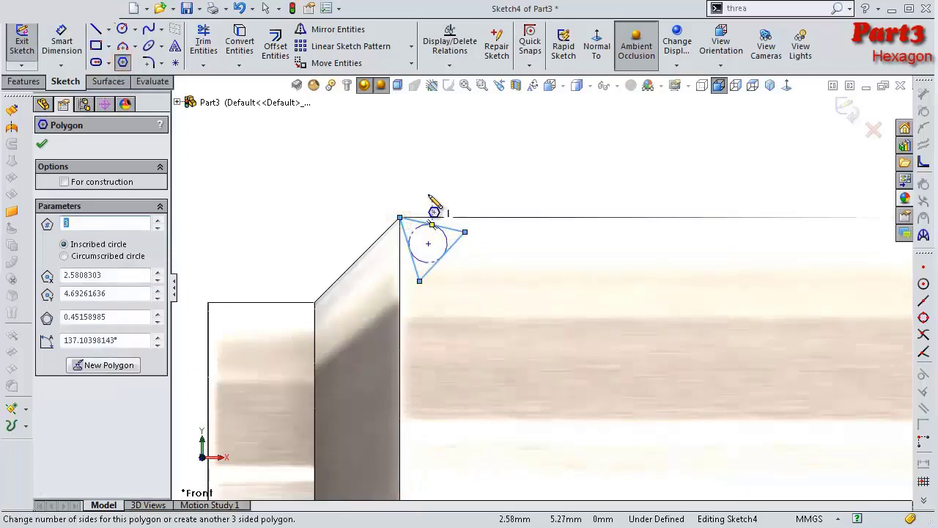
key("Escape")
scroll(470, 244, "down", 2)
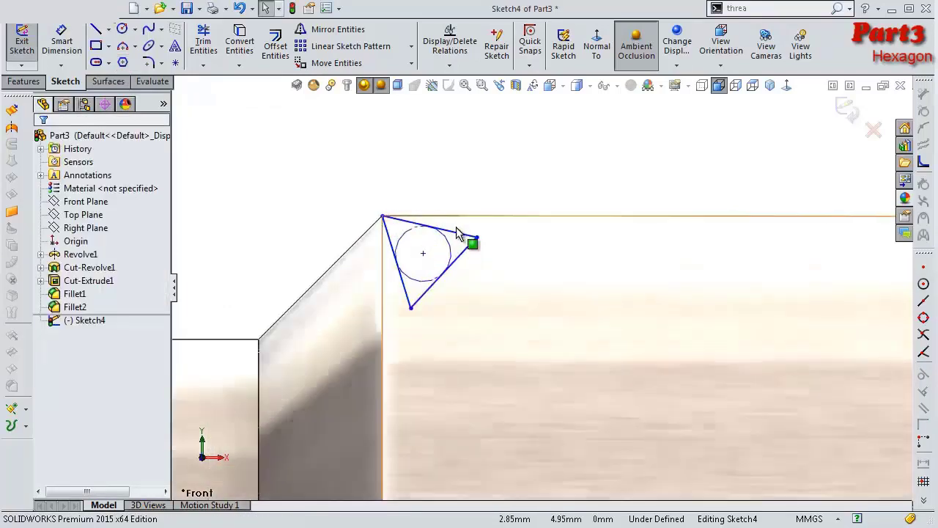
Step: Add a Horizontal relation to the triangle's top edge
left_click(458, 237)
left_click(490, 174)
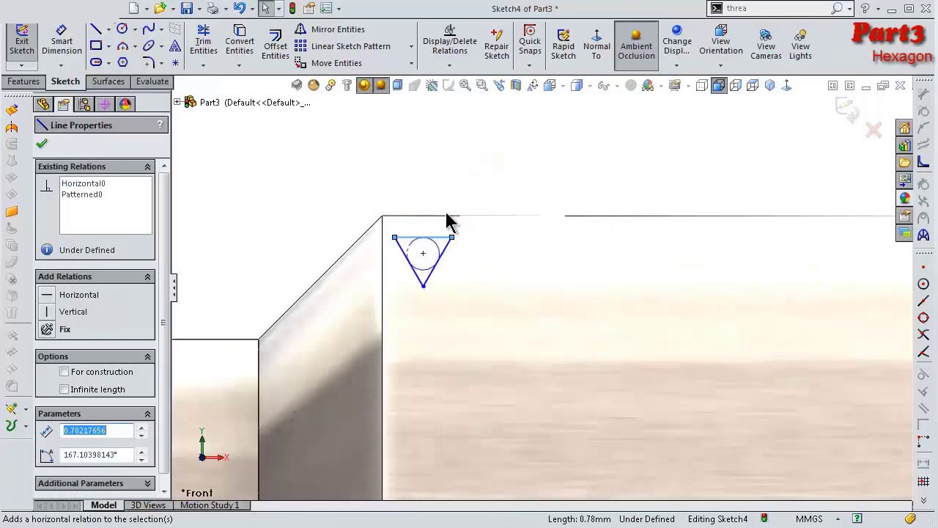
left_click(444, 175)
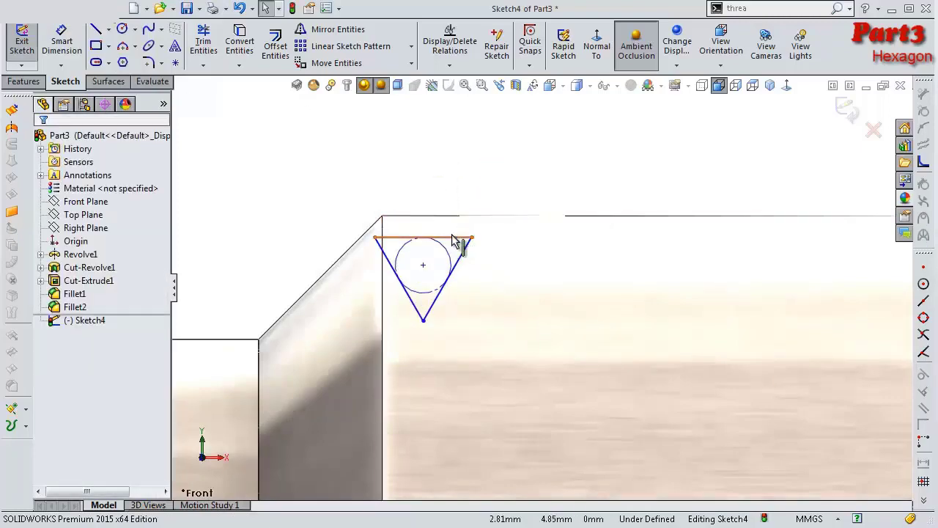
key("s")
left_click(495, 243)
Step: Dimension the triangle's top edge to 0.5
left_click(462, 239)
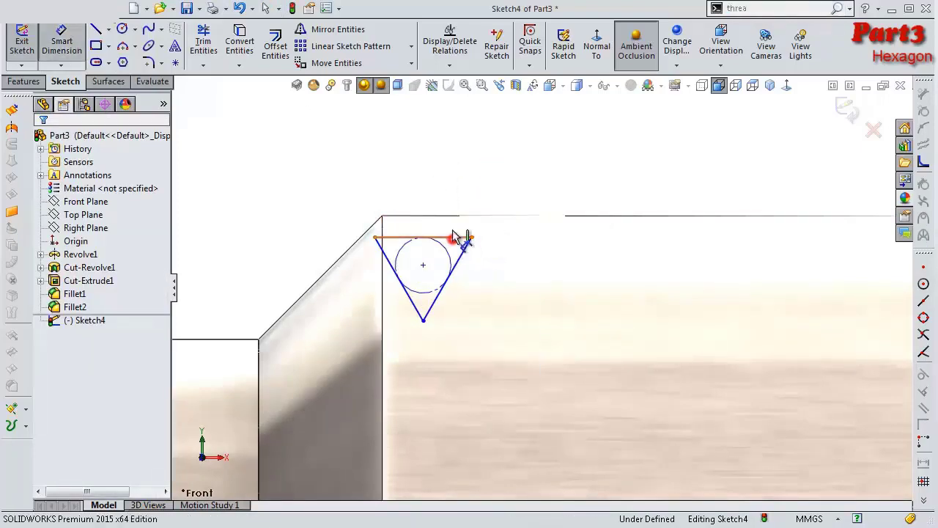
left_click(450, 195)
type("0,5")
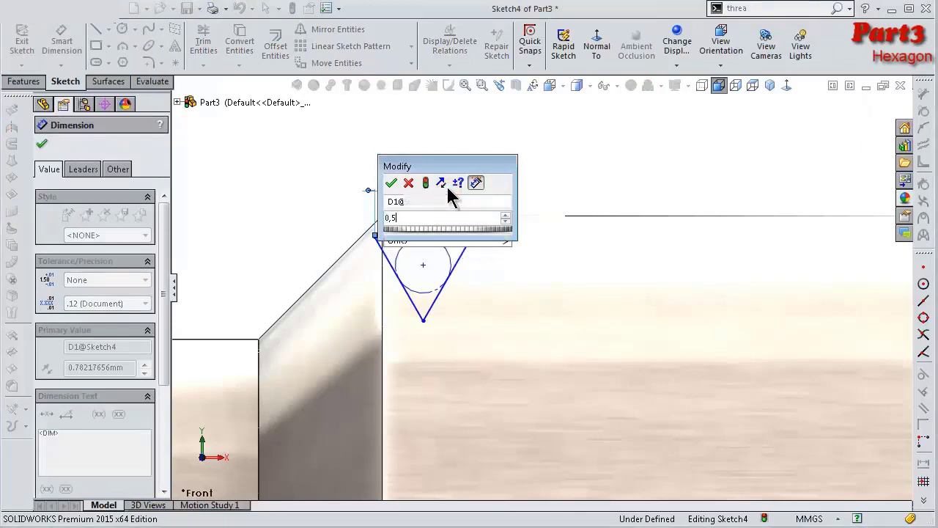
key("Return")
left_click(329, 176)
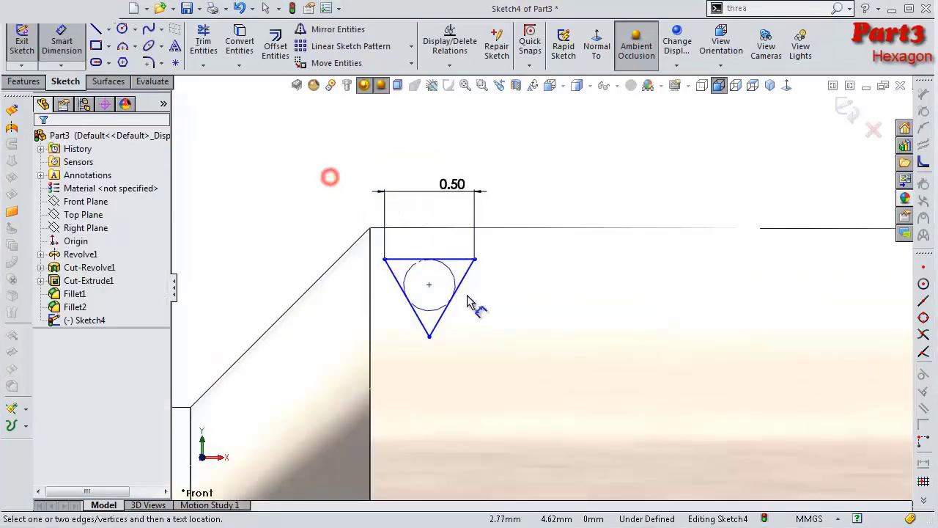
Step: Make the triangle's top-left corner coincident with the shank's chamfer corner
left_click(453, 260)
key("Escape")
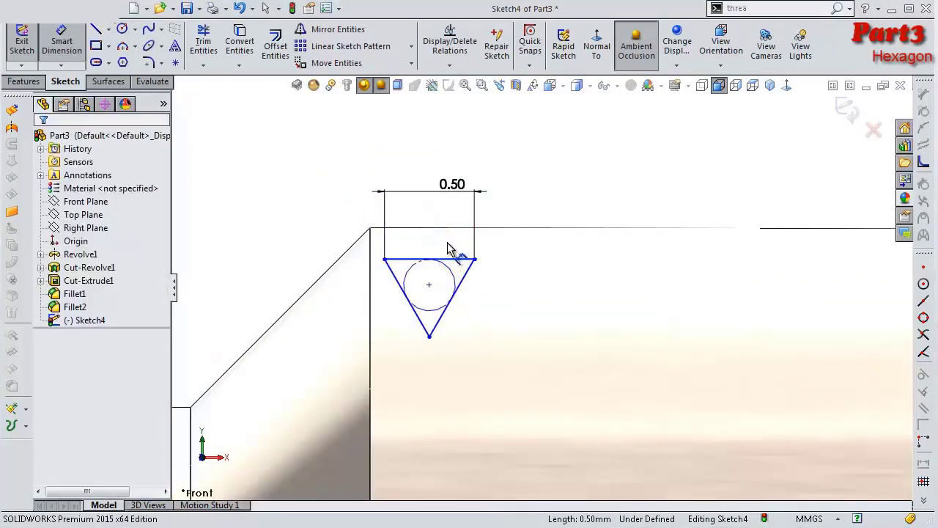
left_click(453, 260)
left_click(276, 189)
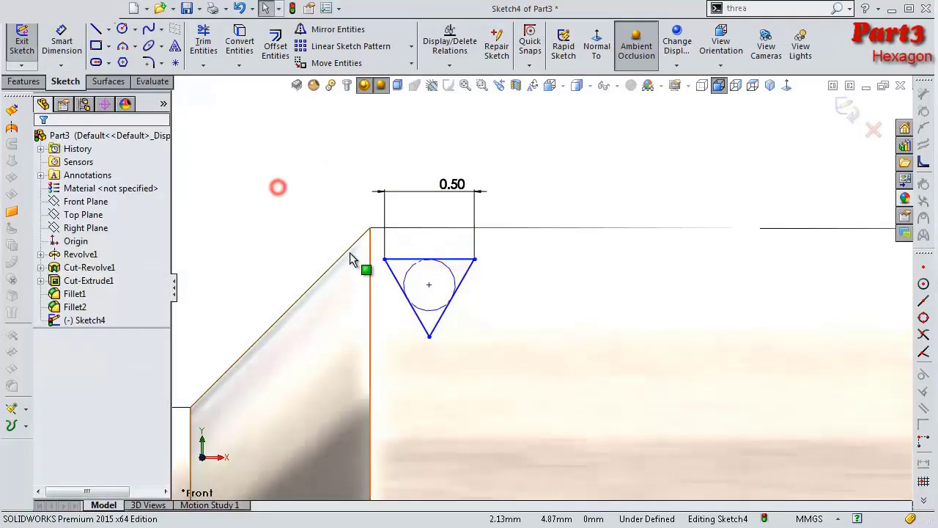
left_click(385, 260)
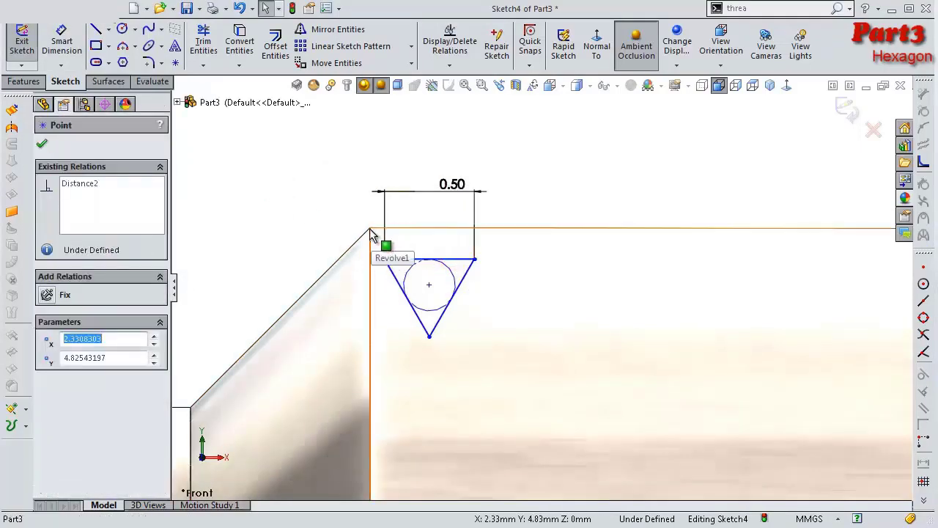
left_click(371, 232)
left_click(311, 189)
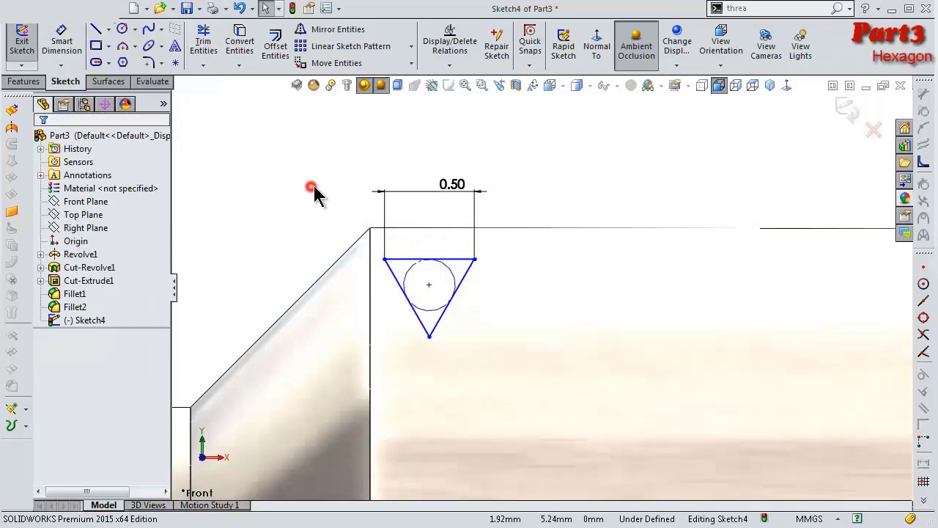
left_click(370, 229, "ctrl")
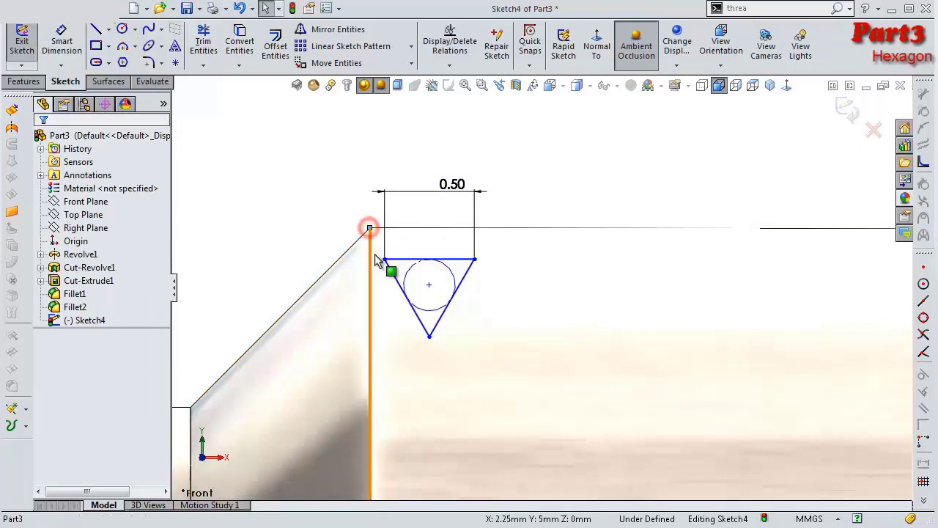
left_click(384, 261, "ctrl")
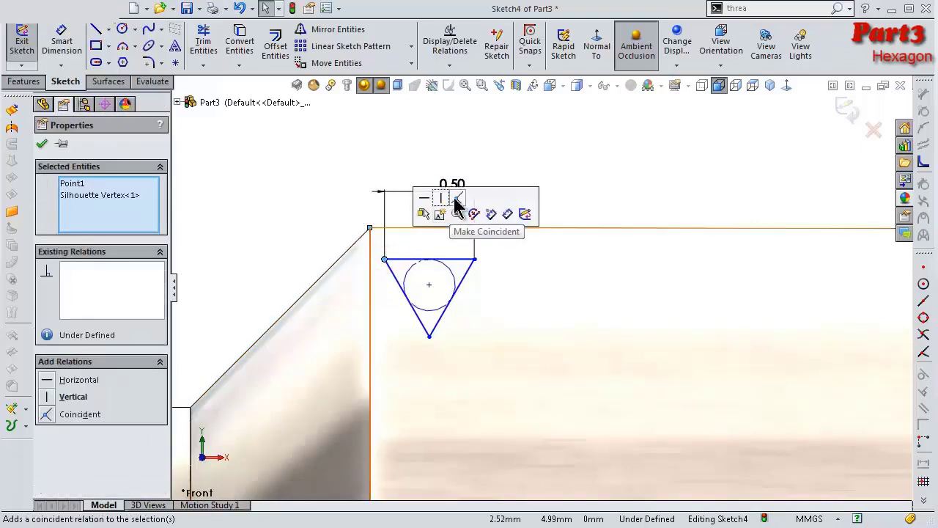
left_click(457, 198)
left_click(327, 155)
Step: Inspect the defined sketch in 3D, then return to the Normal To view
scroll(453, 258, "up", 1)
scroll(453, 258, "up", 1)
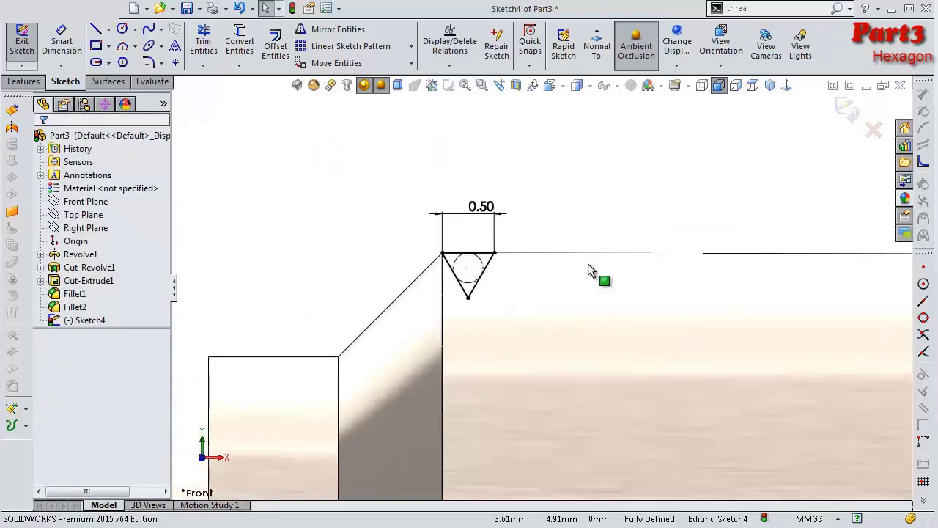
scroll(588, 263, "up", 1)
scroll(647, 274, "up", 1)
scroll(649, 274, "up", 1)
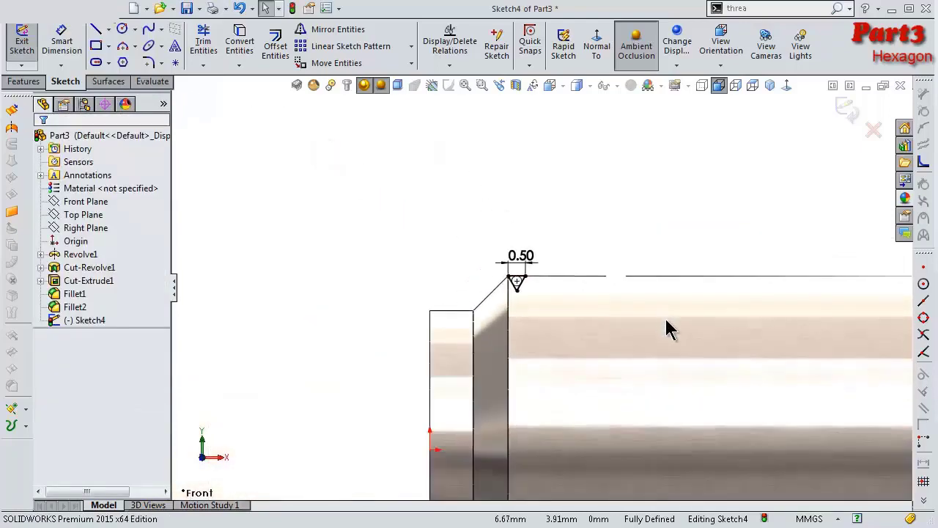
mouse_move(676, 330)
middle_mouse_down()
mouse_move(691, 335)
mouse_move(674, 329)
mouse_move(677, 347)
mouse_move(687, 318)
mouse_move(684, 342)
middle_mouse_up()
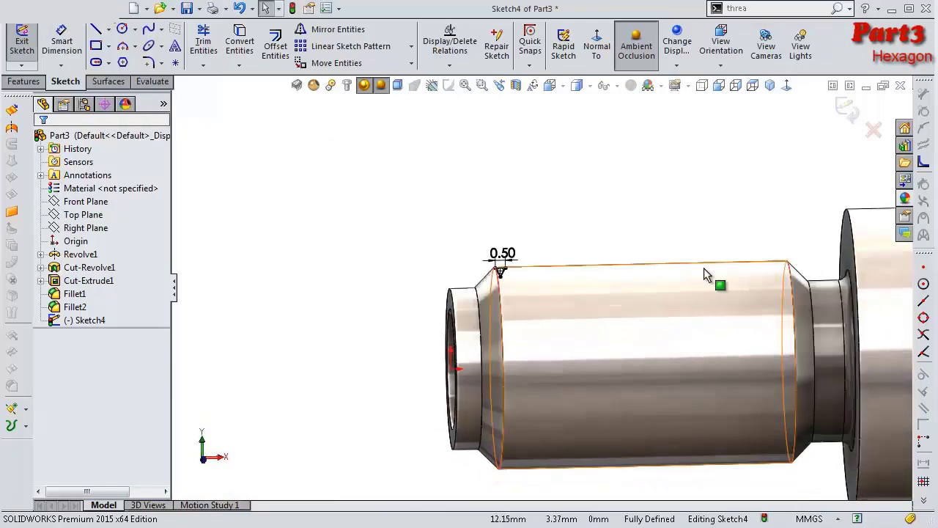
left_click(786, 86)
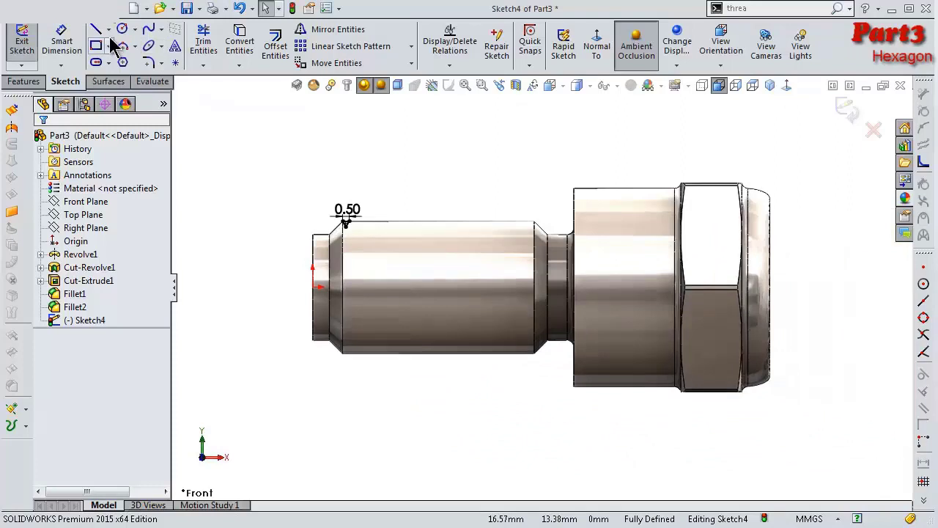
Step: Show temporary axes and revolve-cut Sketch4 around the central axis, creating Cut-Revolve2
left_click(608, 86)
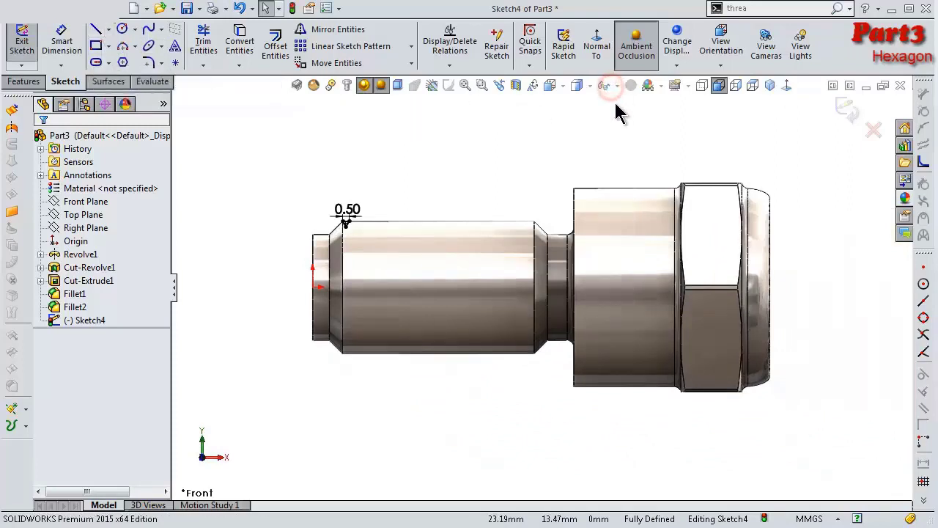
left_click(620, 123)
left_click(501, 154)
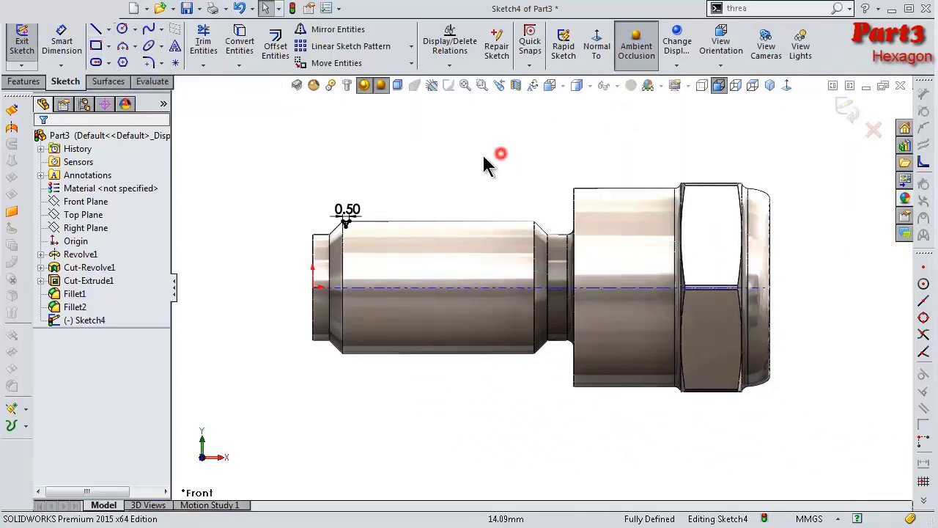
left_click(29, 81)
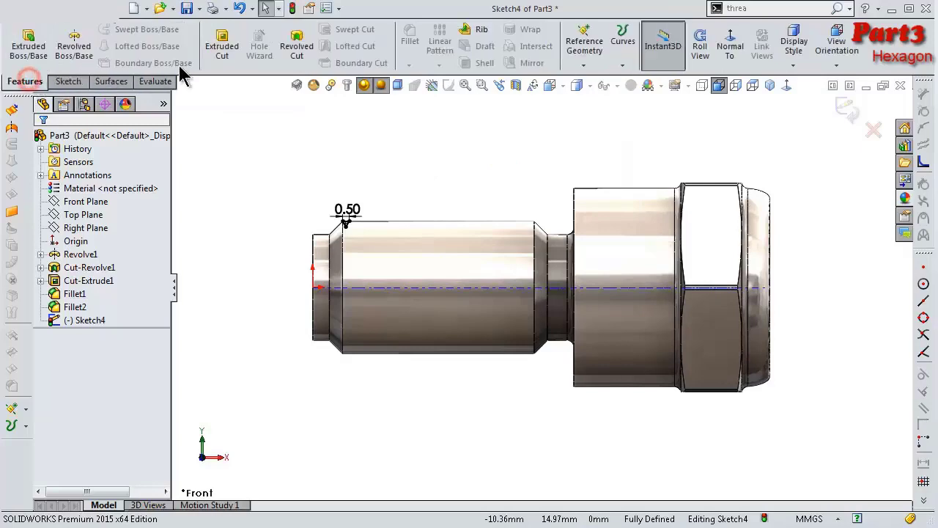
left_click(301, 51)
scroll(387, 223, "down", 3)
scroll(377, 241, "down", 2)
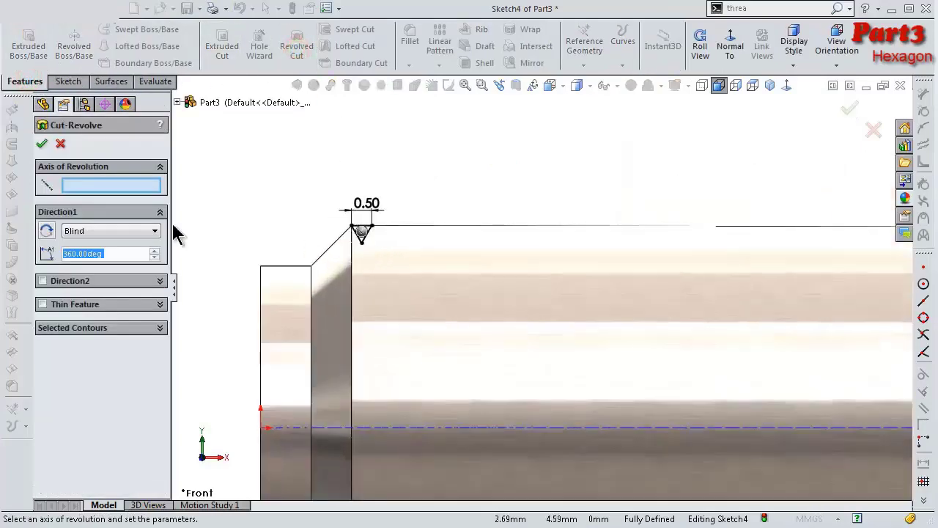
left_click(443, 431)
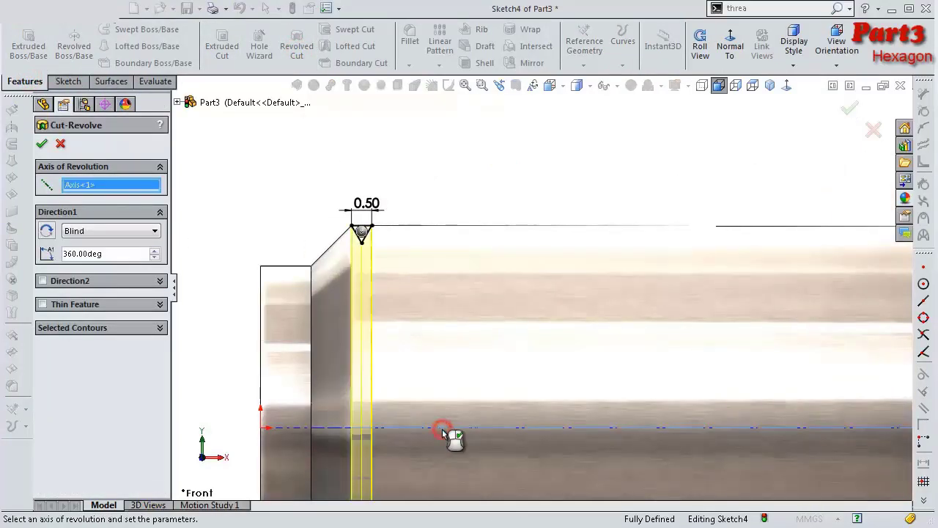
right_click(443, 433)
scroll(479, 294, "up", 2)
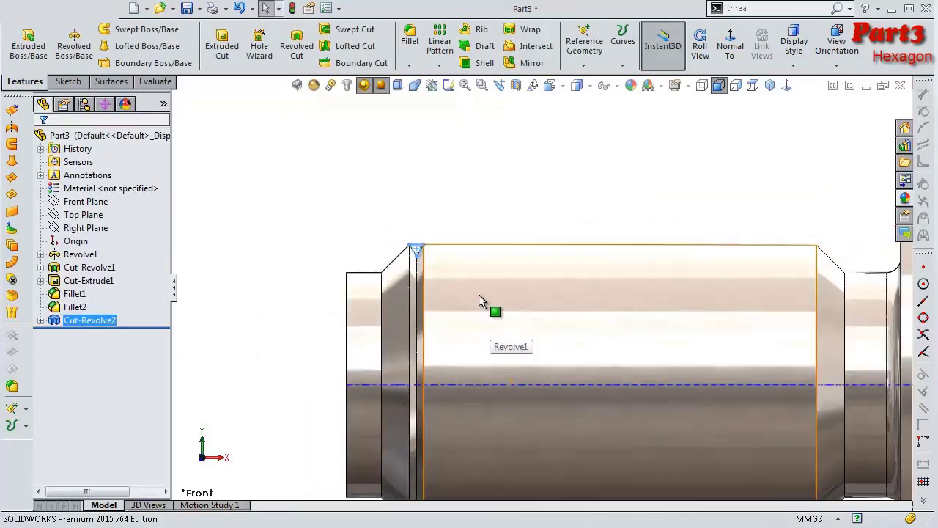
left_click(457, 183)
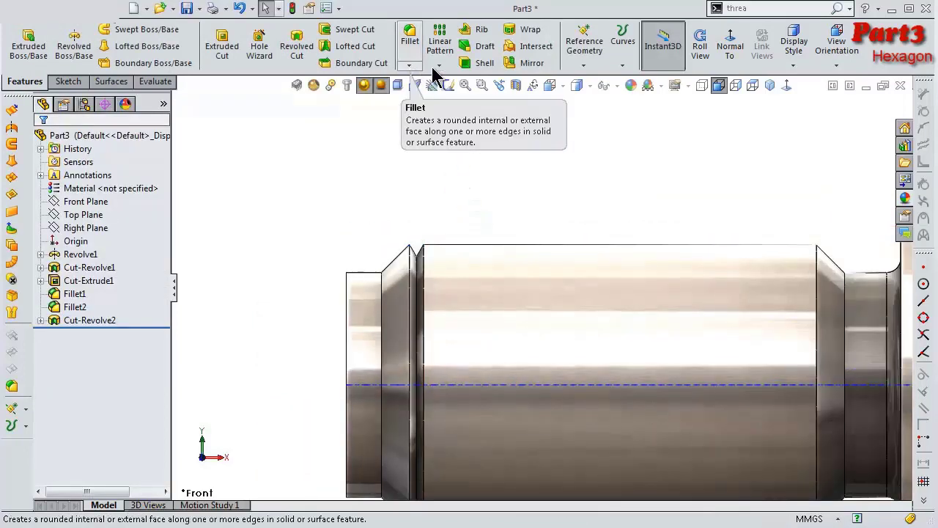
Step: Start a linear pattern along the central axis with 0.5 mm spacing
left_click(439, 65)
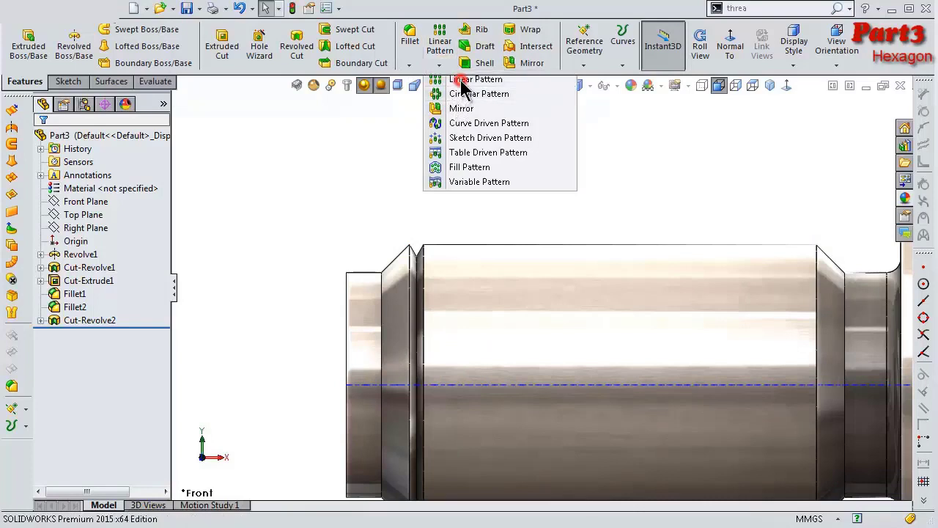
left_click(455, 79)
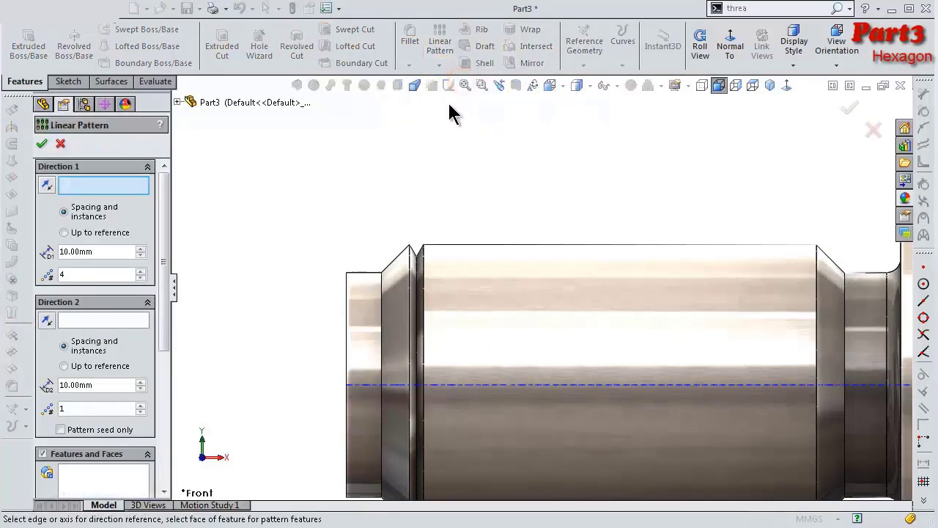
left_click(449, 385)
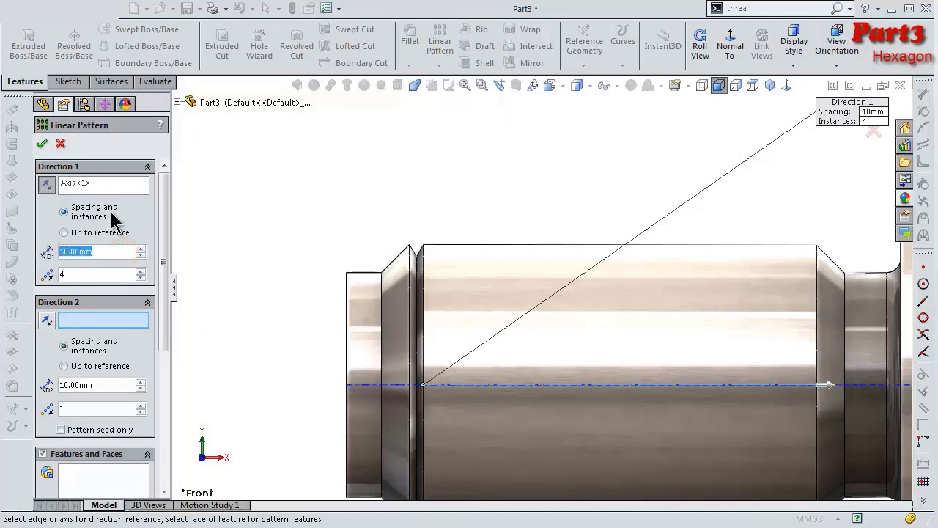
type("0.5")
key("Return")
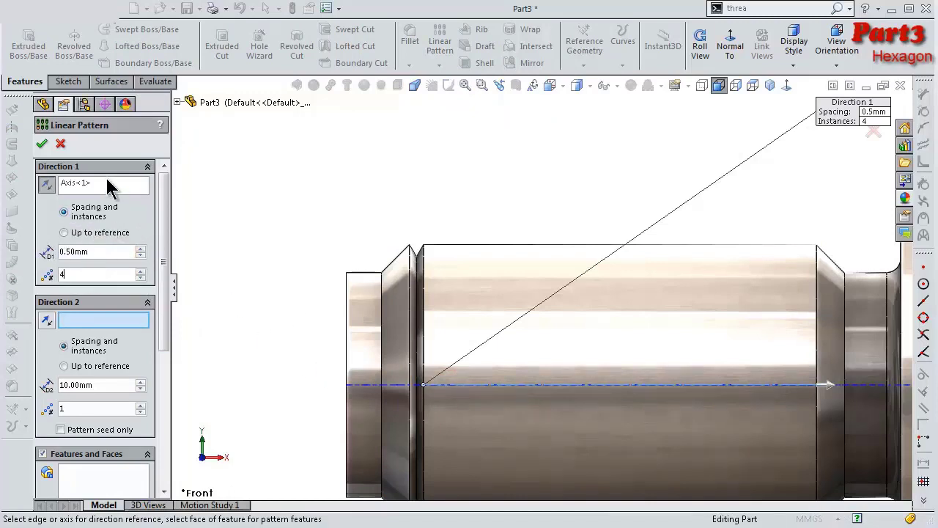
Step: Pattern Cut-Revolve2 with 29 instances and accept LPattern1
left_click(109, 188)
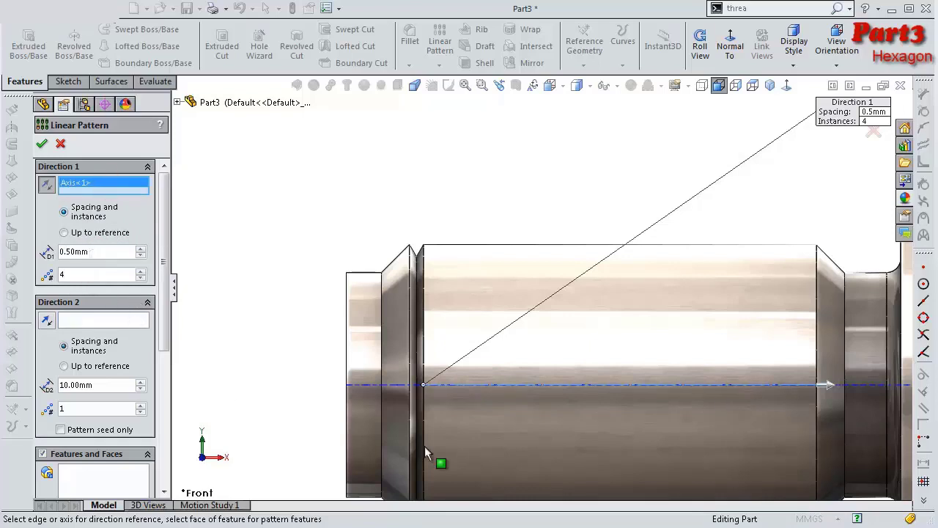
left_click(121, 475)
scroll(402, 277, "down", 3)
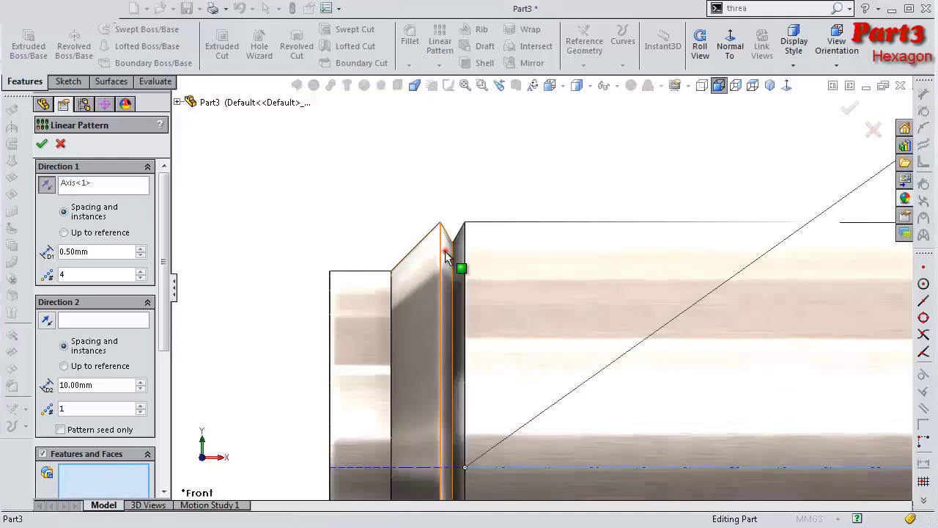
left_click(445, 250)
scroll(519, 292, "down", 2)
scroll(585, 277, "down", 2)
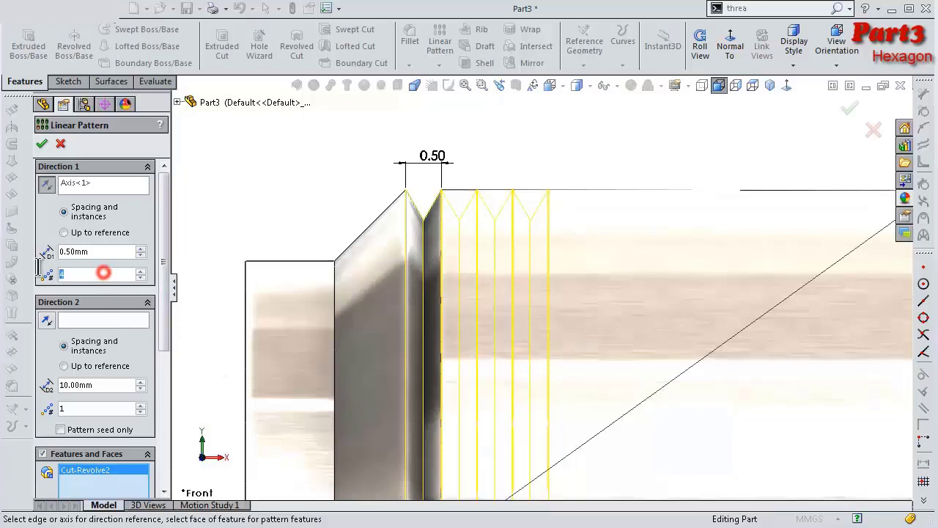
type("14")
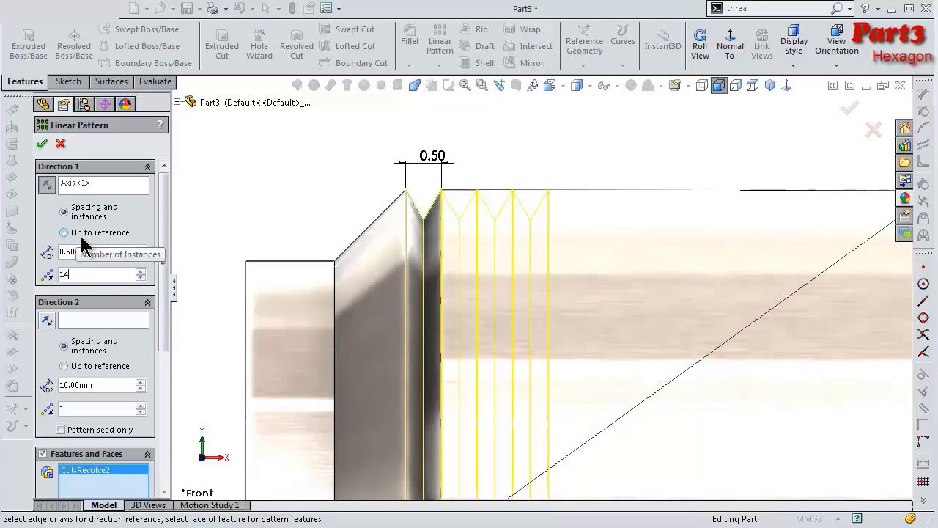
type(",5*")
key("Return")
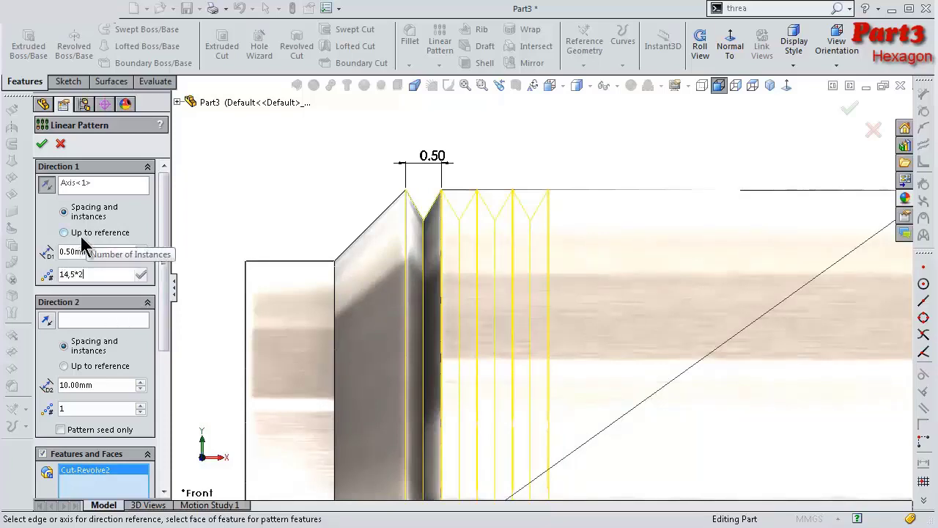
scroll(683, 235, "up", 1)
scroll(697, 227, "up", 2)
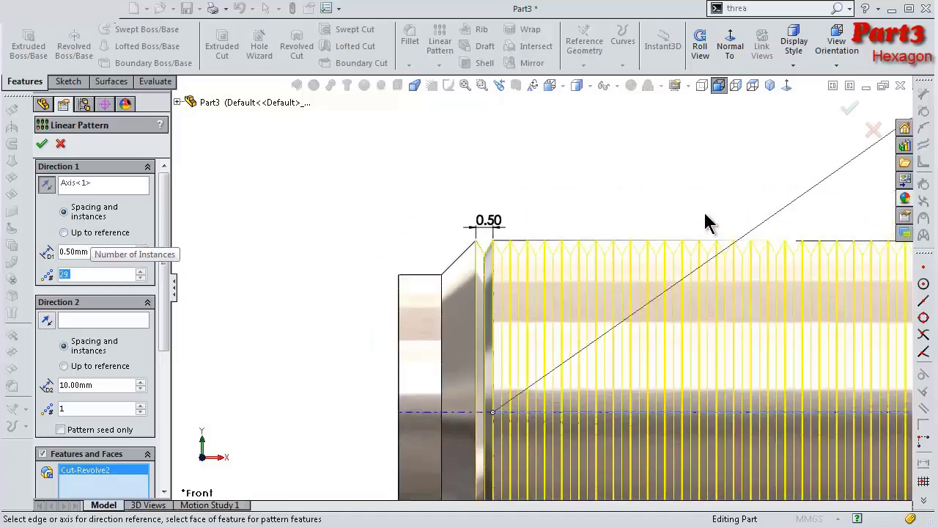
scroll(733, 242, "up", 2)
scroll(784, 283, "down", 3)
scroll(784, 281, "down", 1)
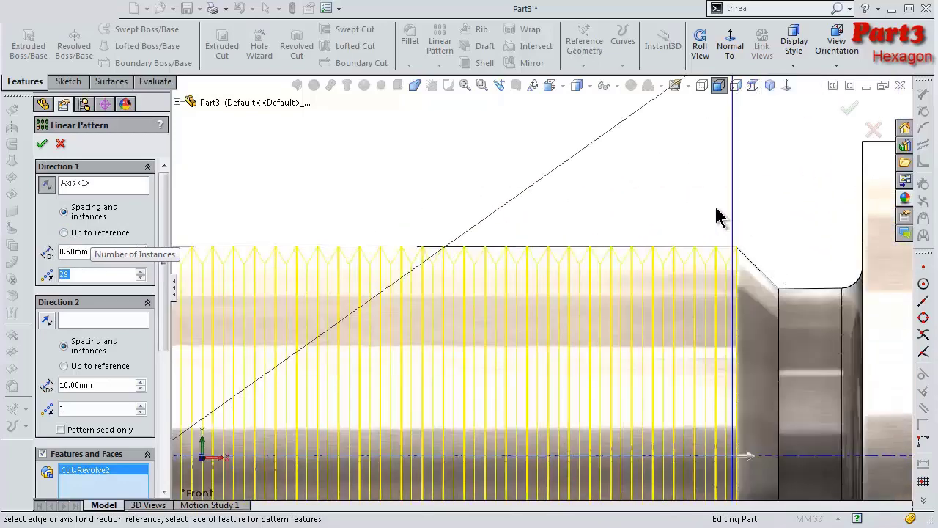
left_click(851, 110)
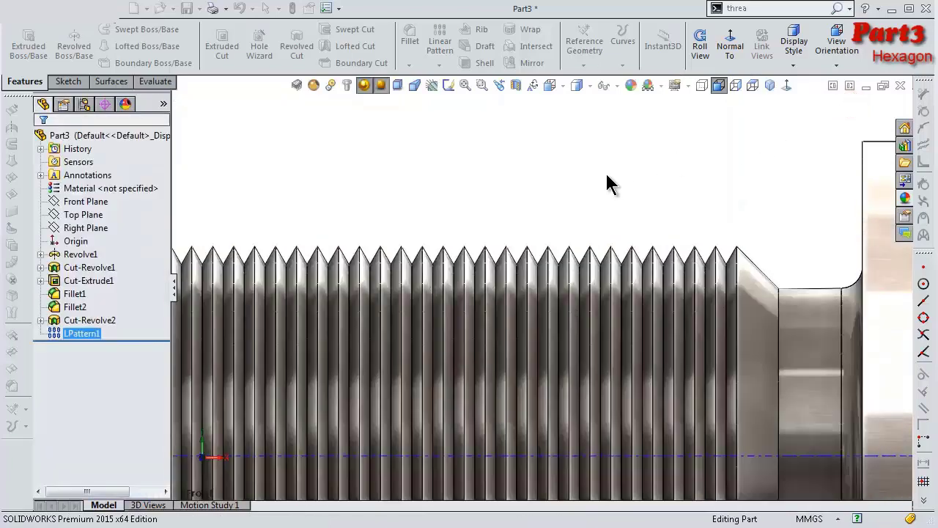
left_click(608, 177)
scroll(601, 209, "up", 2)
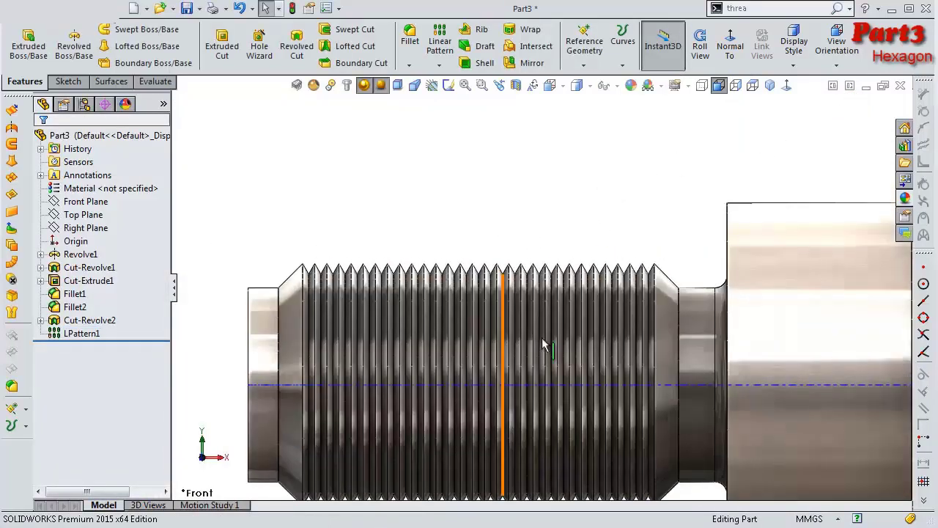
Step: Hide the temporary axis and orbit to an angled 3D view
left_click(616, 86)
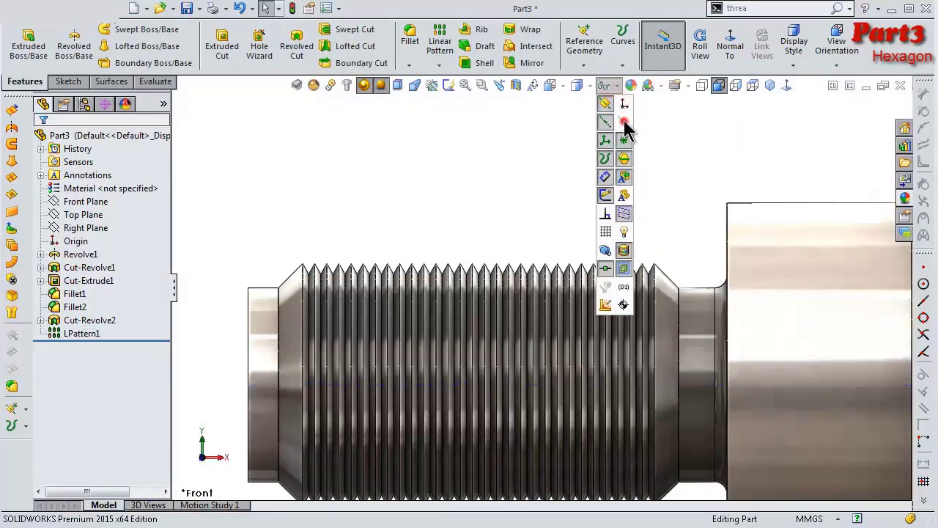
left_click(622, 120)
scroll(487, 154, "up", 2)
middle_click_drag(513, 187, 543, 308)
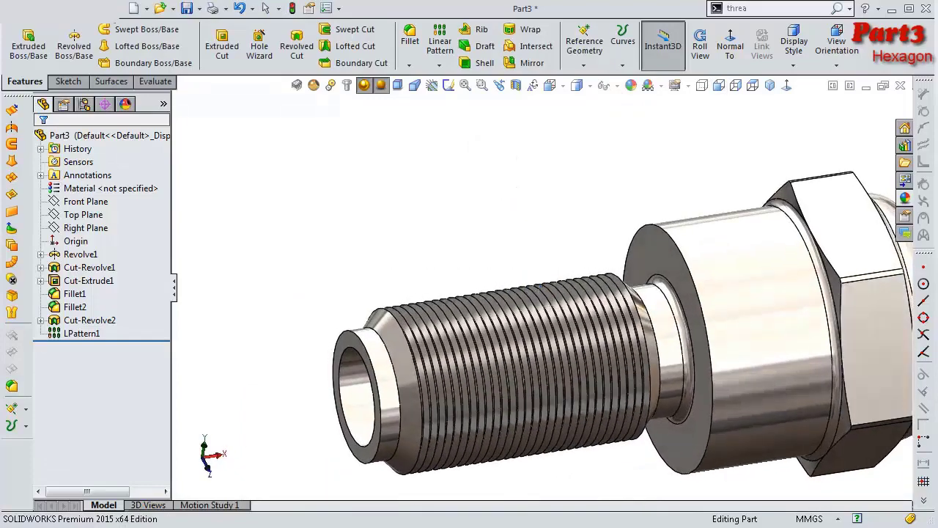
scroll(544, 324, "up", 2)
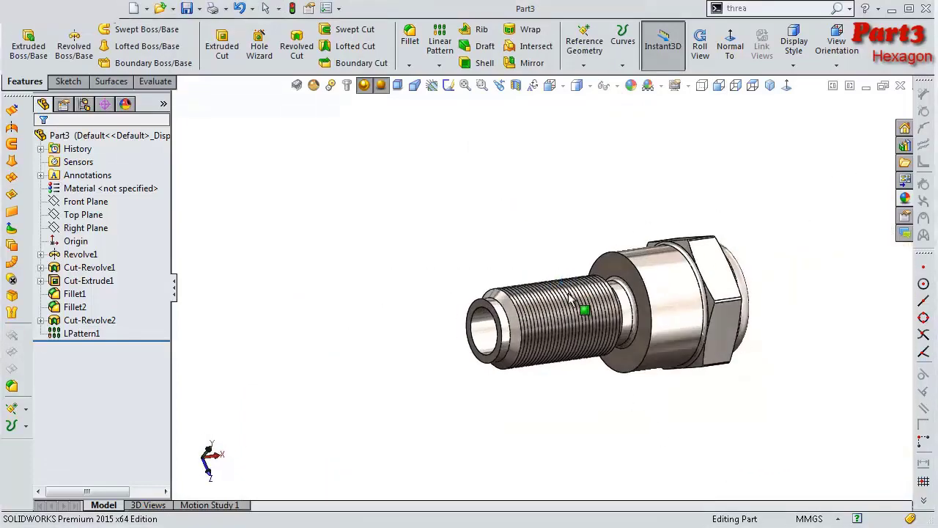
scroll(564, 326, "down", 5)
Step: Start Sketch5 on the shank's front ring face, viewed Normal To
left_click(399, 354)
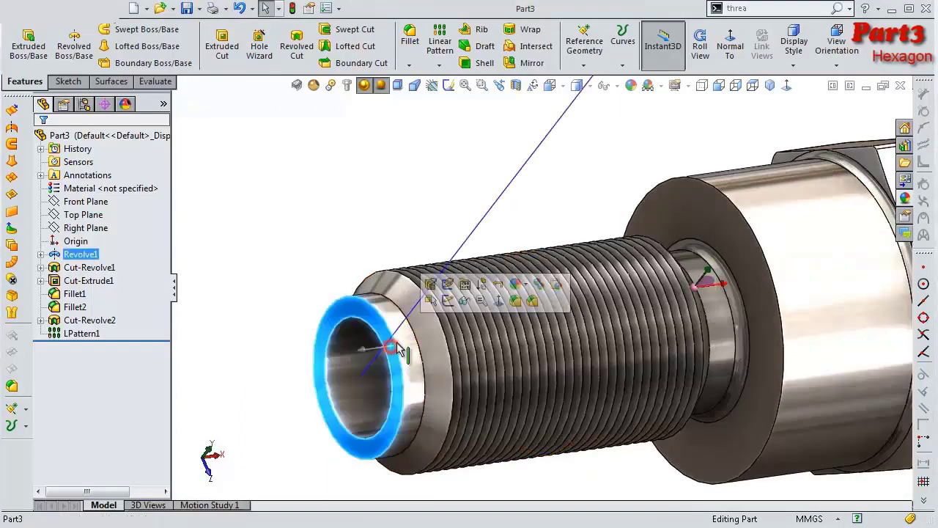
left_click(437, 246)
left_click(787, 86)
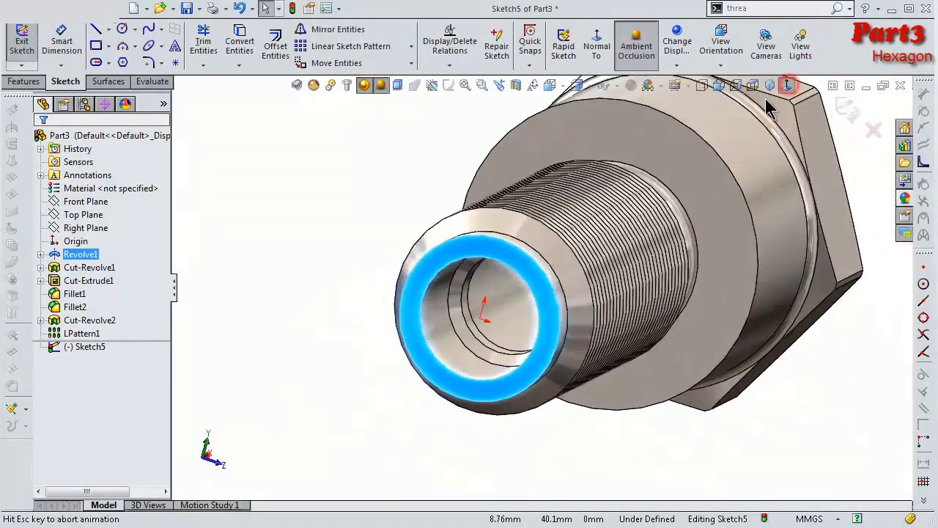
scroll(632, 288, "down", 2)
scroll(639, 309, "down", 2)
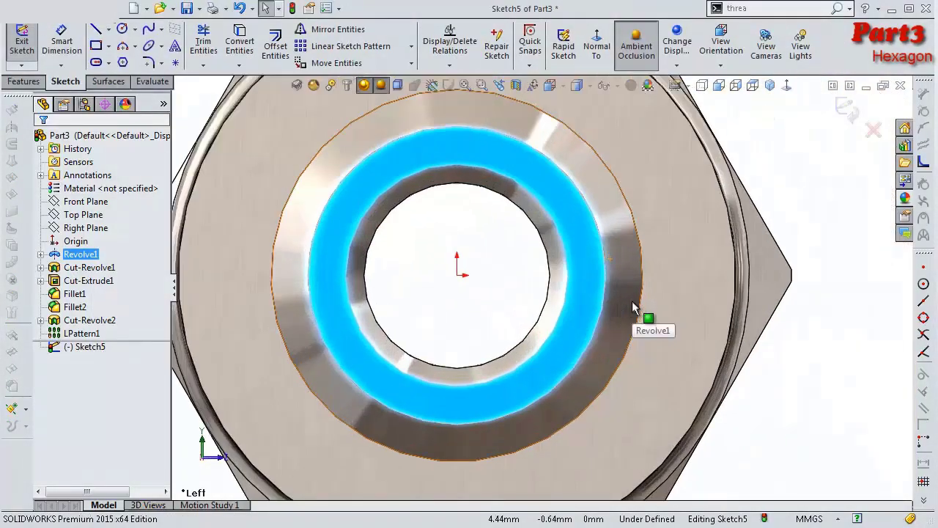
scroll(639, 309, "down", 2)
scroll(639, 309, "down", 2)
Step: Draw a horizontal construction centreline from the origin to the outer ring edge
left_click(108, 46)
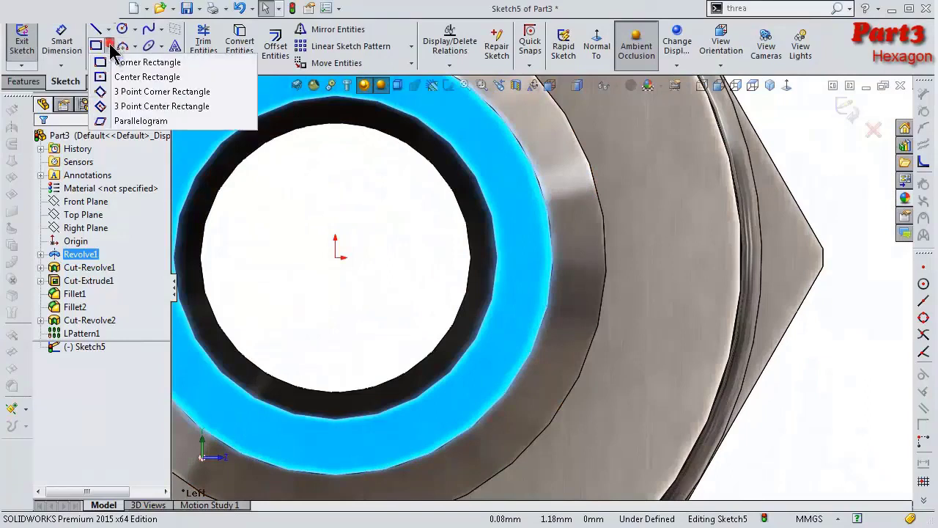
left_click(134, 29)
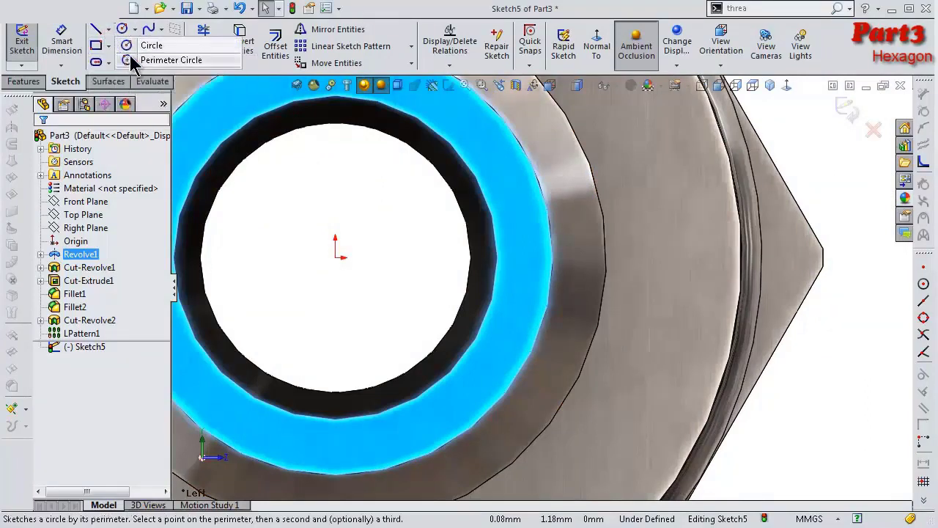
left_click(107, 29)
left_click(124, 60)
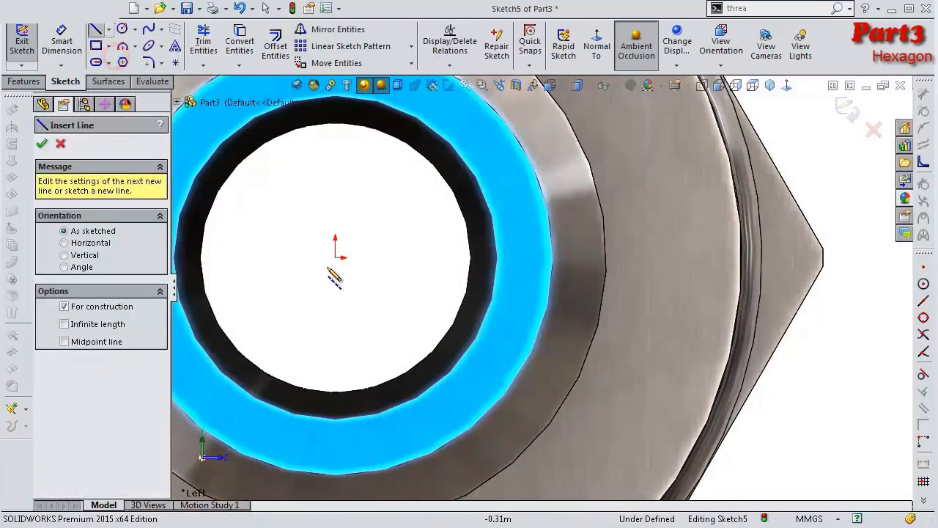
left_click(335, 258)
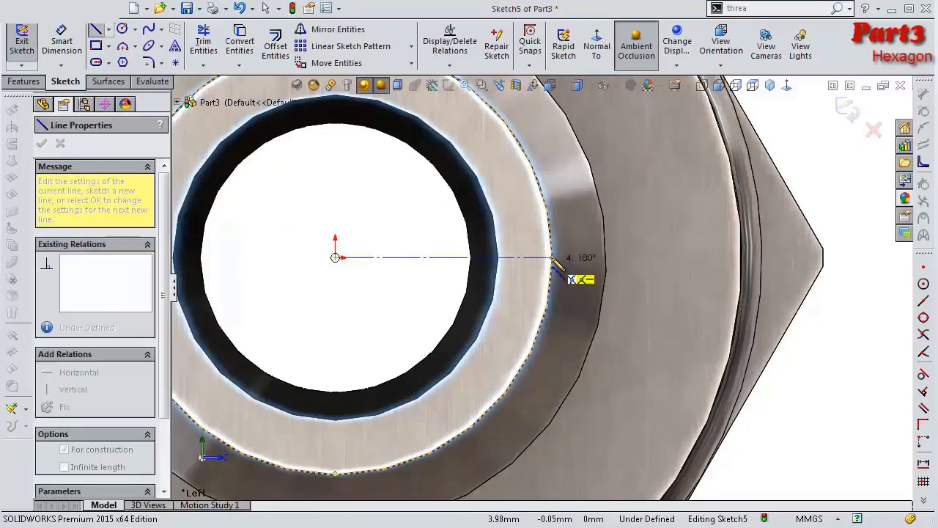
left_click(553, 257)
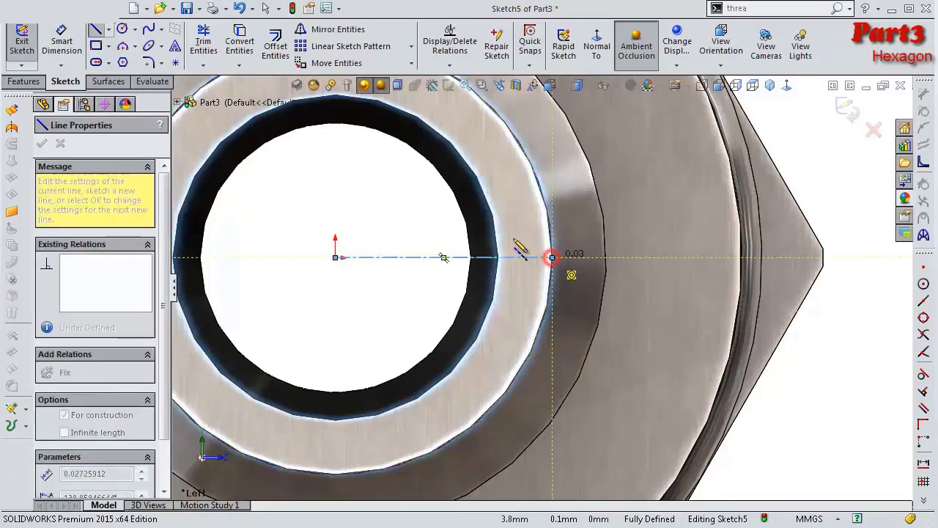
Step: Choose the Center Rectangle tool and zoom in near the centreline's end
left_click(108, 46)
left_click(121, 76)
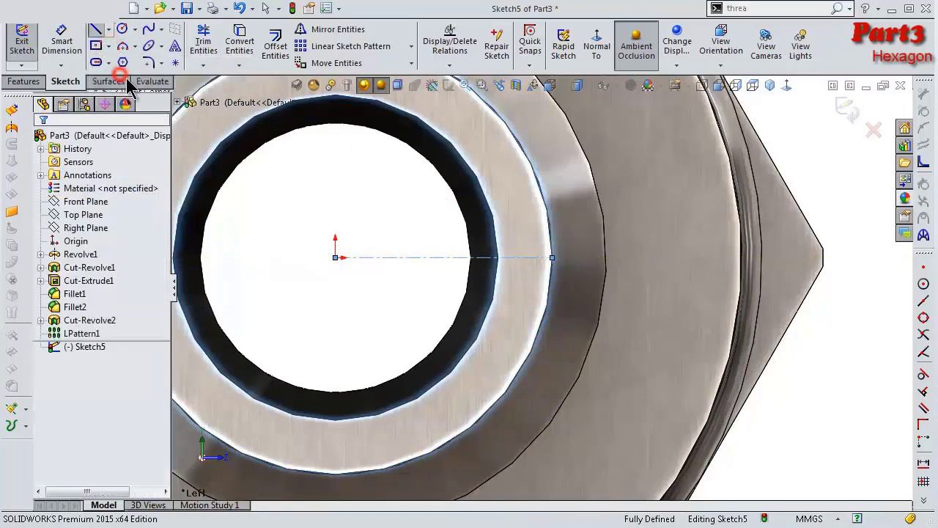
scroll(508, 213, "down", 2)
scroll(517, 199, "down", 1)
scroll(517, 199, "down", 1)
Step: Draw a centre rectangle on the centreline and dimension its width 0.75
scroll(536, 205, "down", 1)
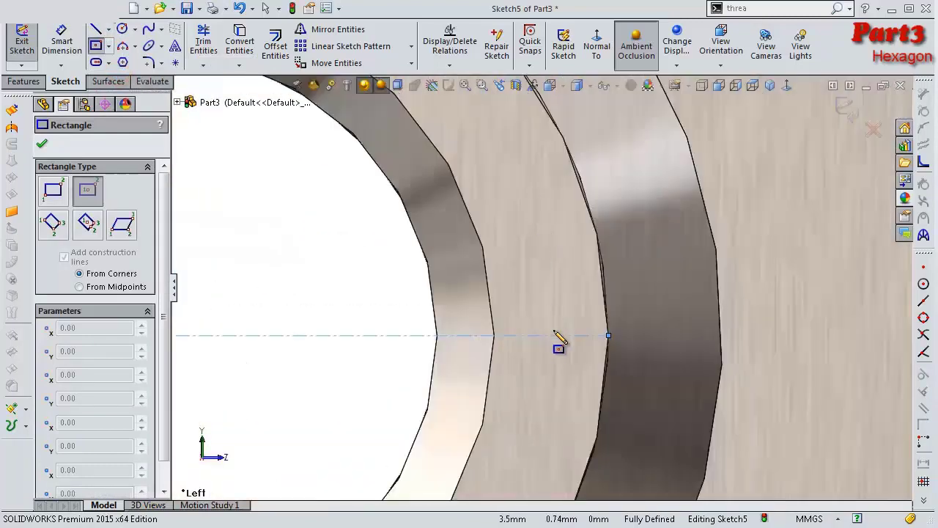
left_click(550, 336)
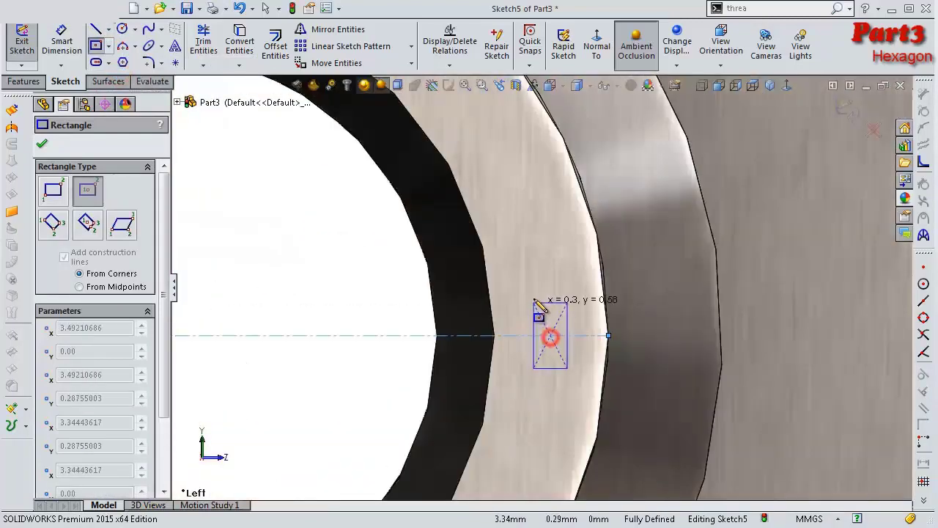
left_click(506, 272)
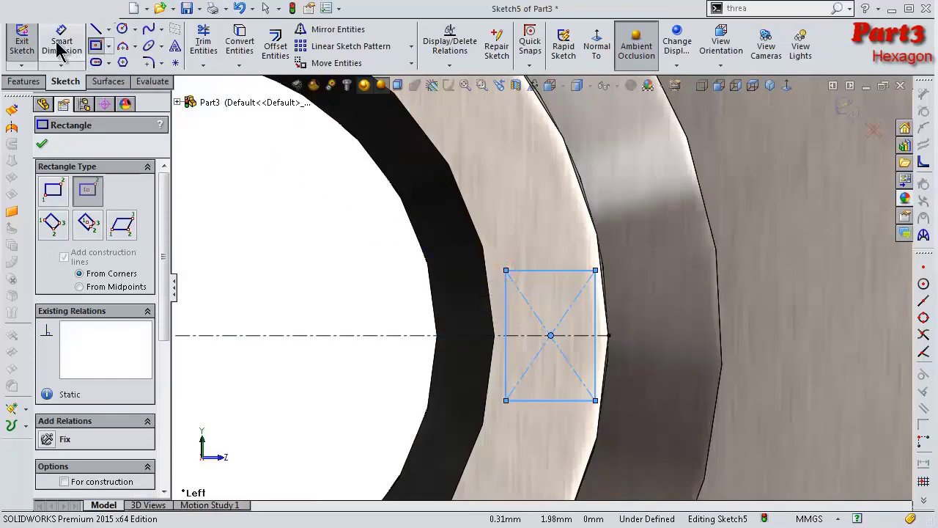
left_click(60, 46)
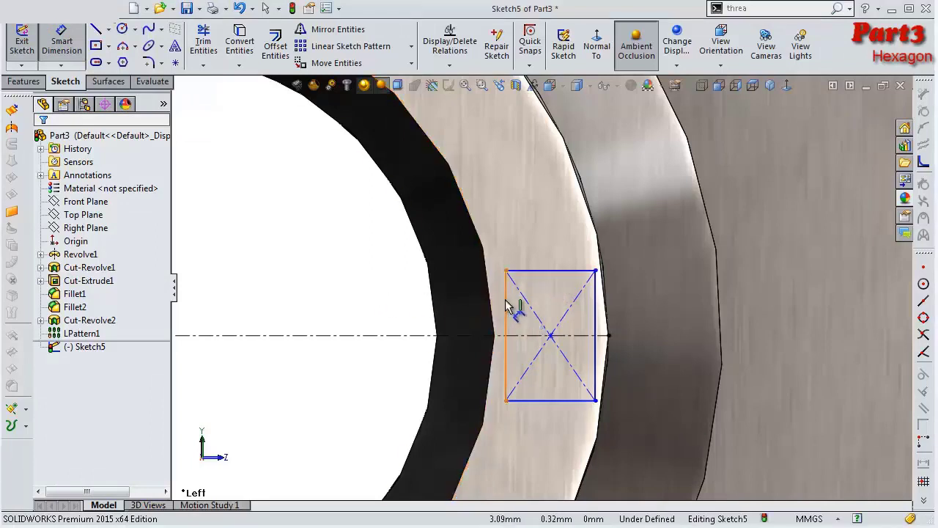
left_click(506, 307)
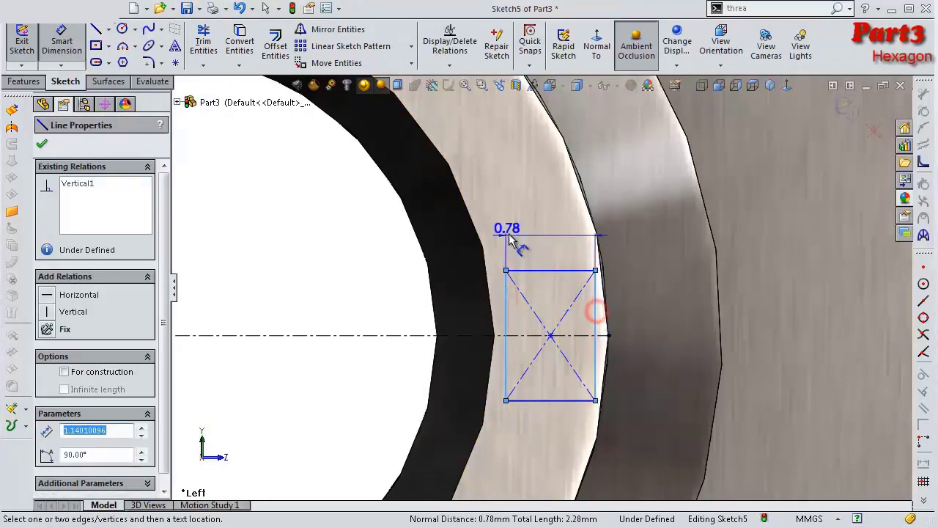
left_click(539, 239)
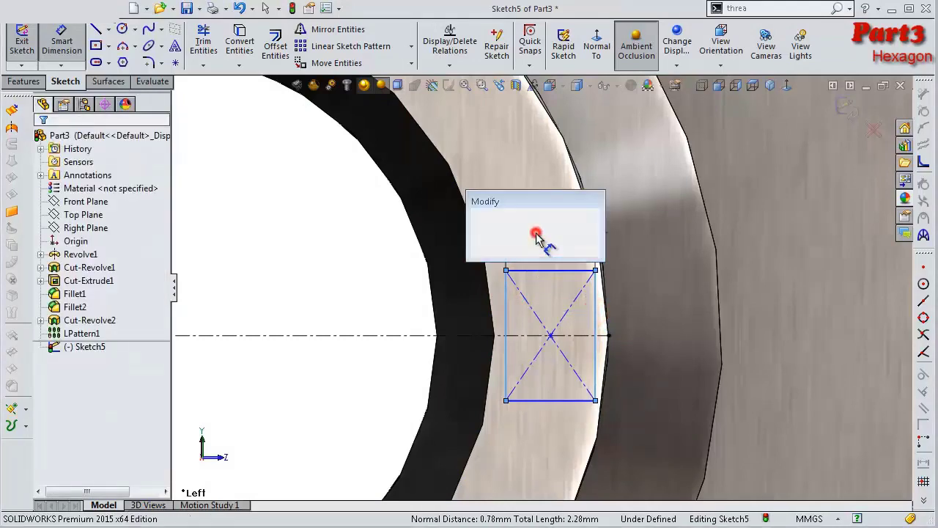
type("0,")
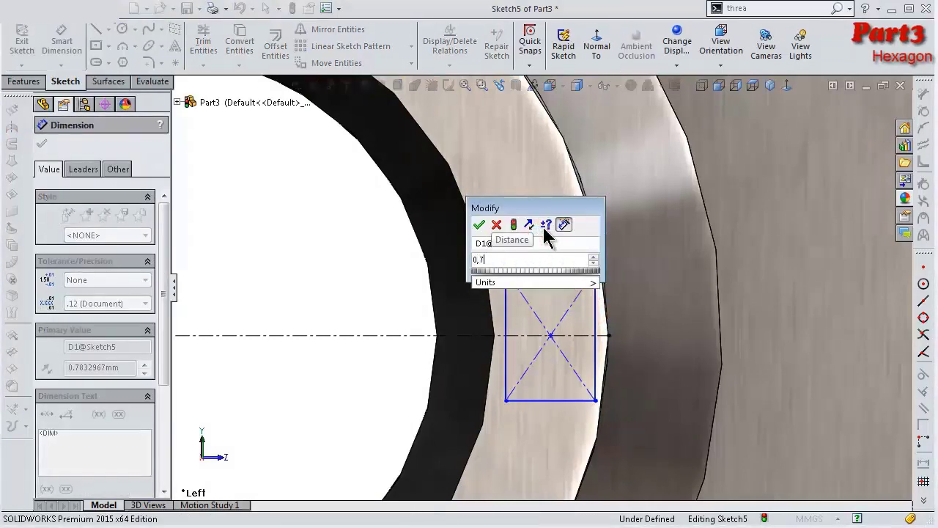
type("75")
key("Return")
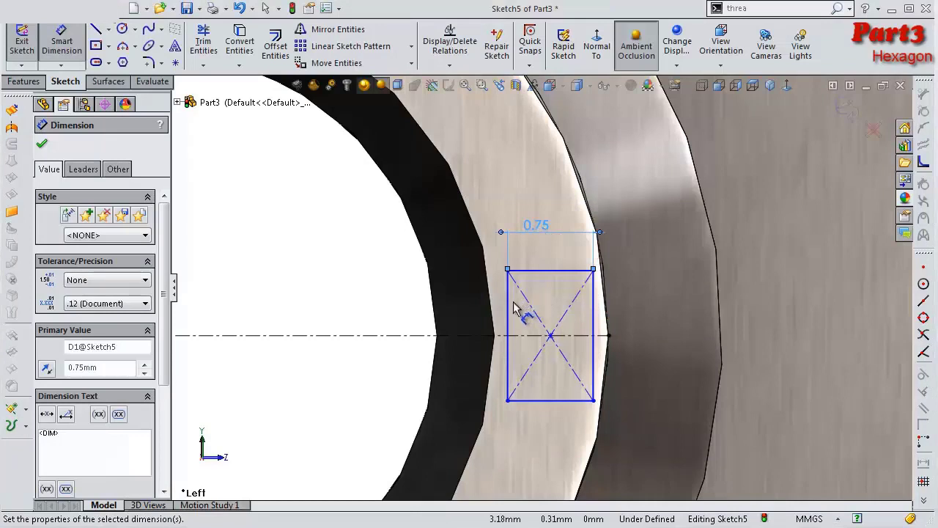
Step: Dimension the rectangle's height to 1.25
left_click(511, 304)
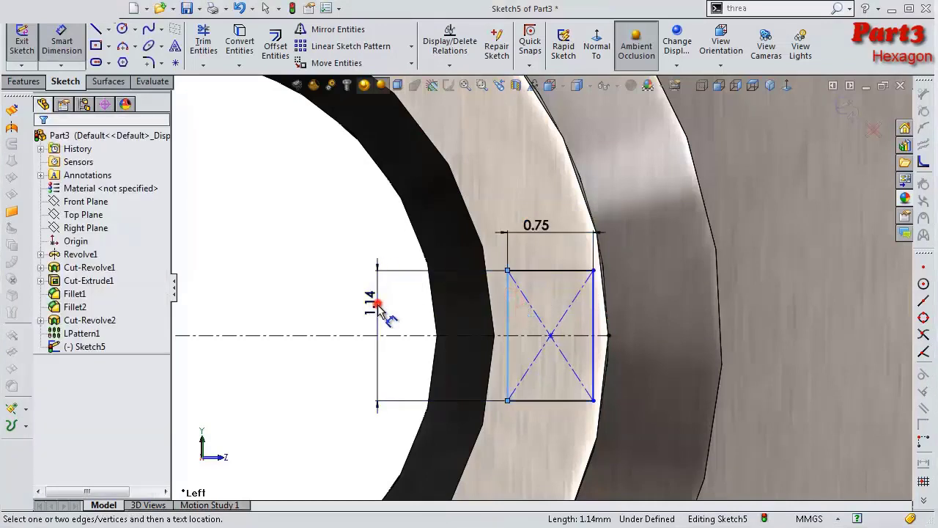
left_click(378, 307)
type("1,25")
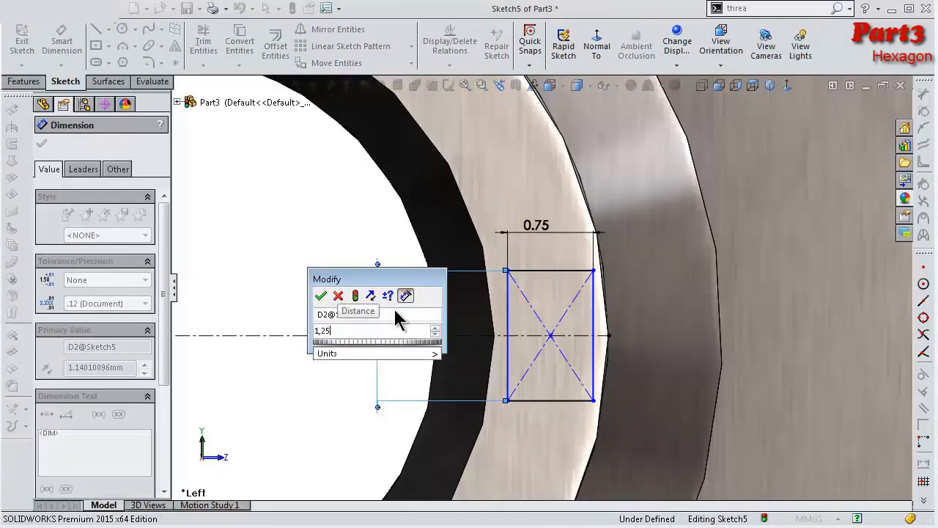
key("Return")
scroll(398, 323, "up", 2)
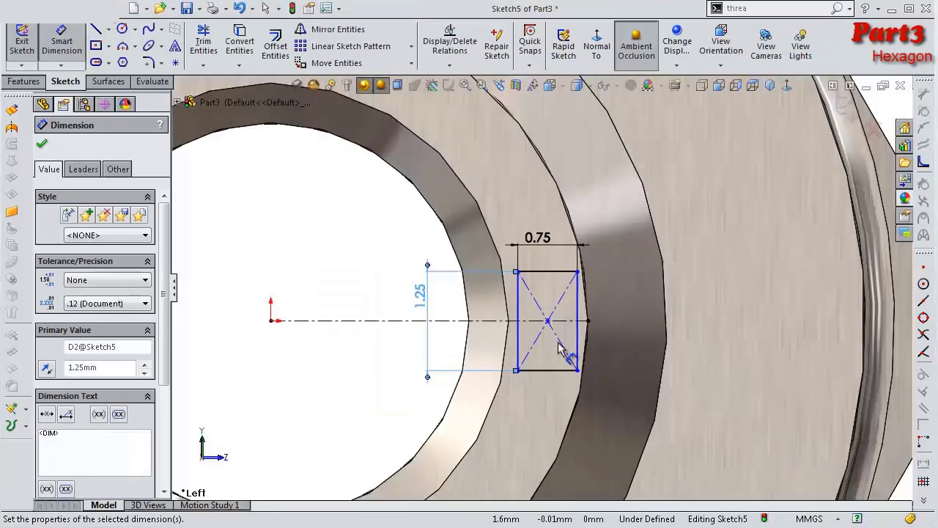
scroll(575, 343, "up", 1)
scroll(580, 338, "down", 1)
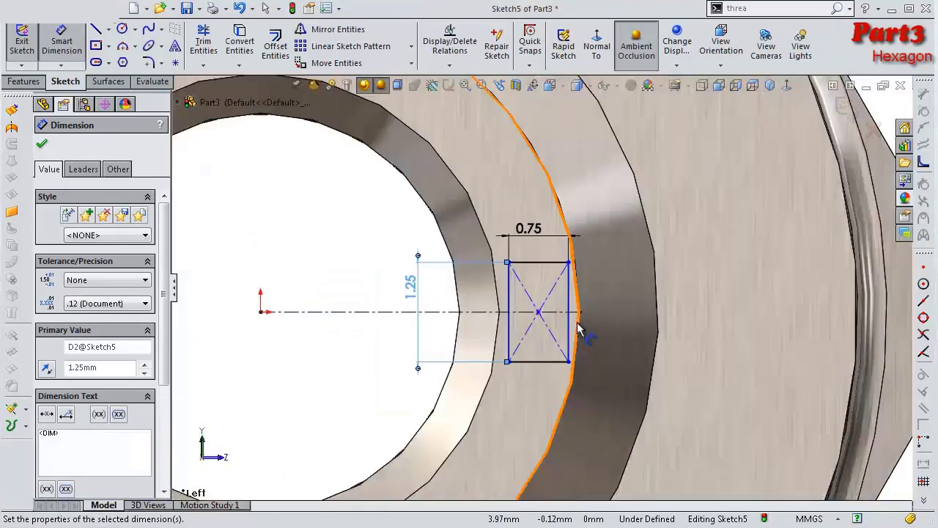
key("Escape")
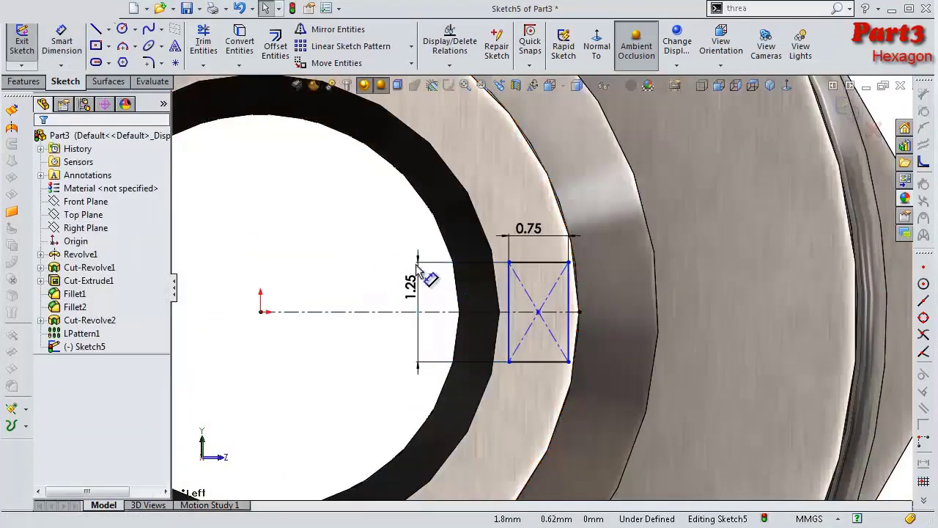
Step: Make the rectangle's left side tangent to the circular model edge
scroll(454, 286, "down", 1)
scroll(552, 305, "down", 1)
left_click(580, 314)
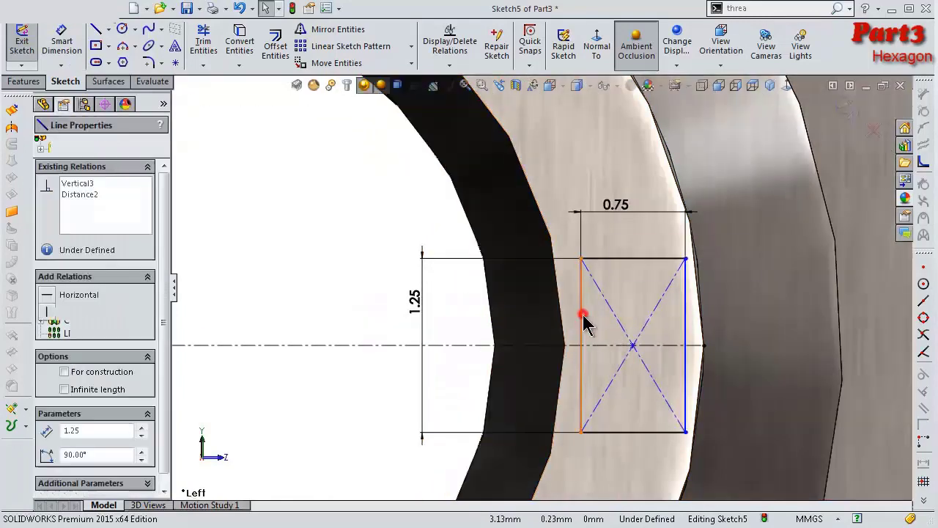
left_click(563, 334, "ctrl")
left_click(603, 286)
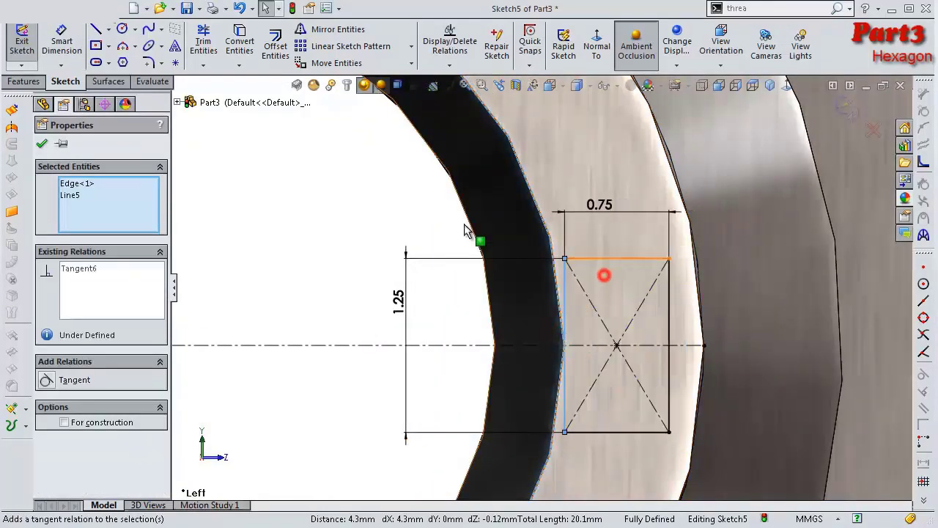
left_click(391, 204)
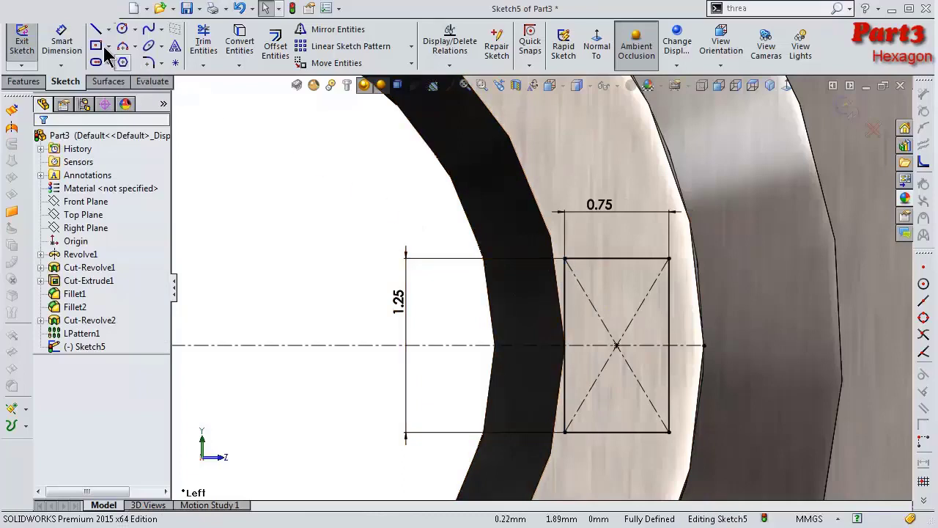
Step: Draw three-point arcs bulging out across the rectangle's top and bottom edges
left_click(124, 46)
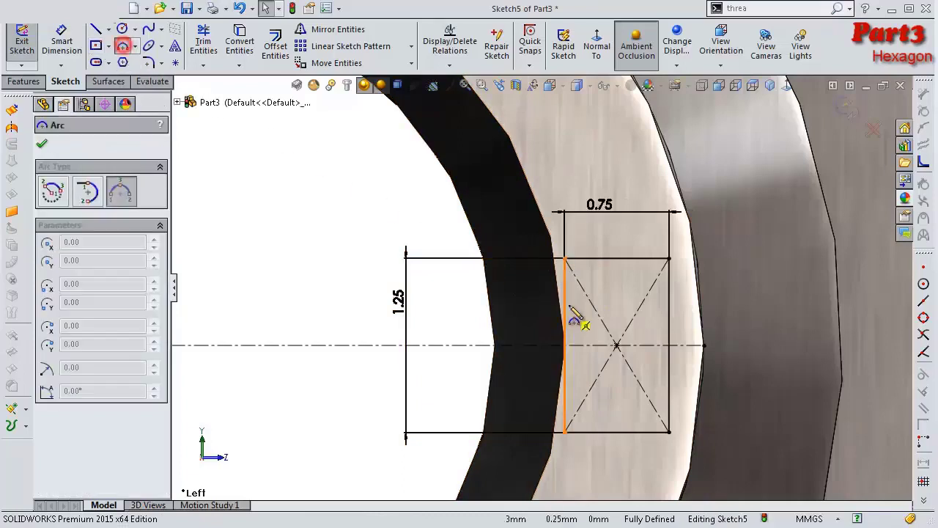
left_click(566, 260)
left_click(669, 258)
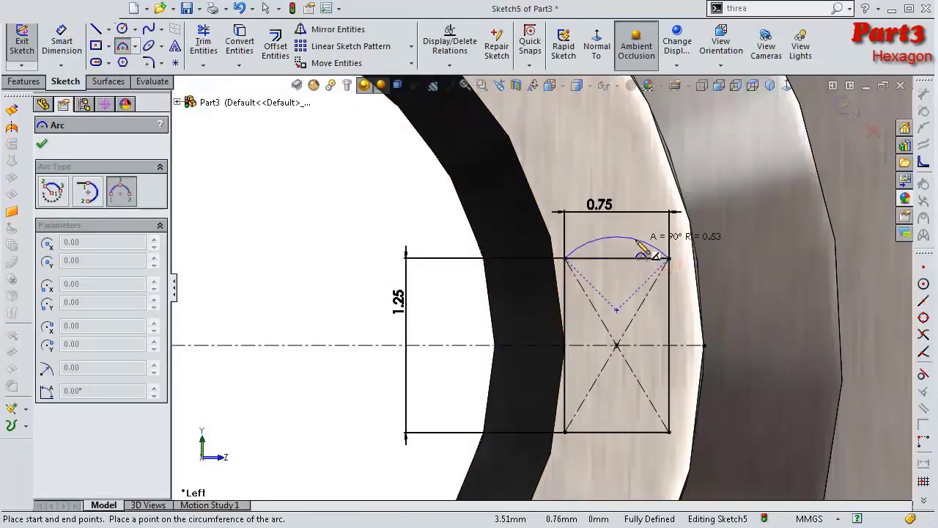
left_click(636, 242)
left_click(565, 432)
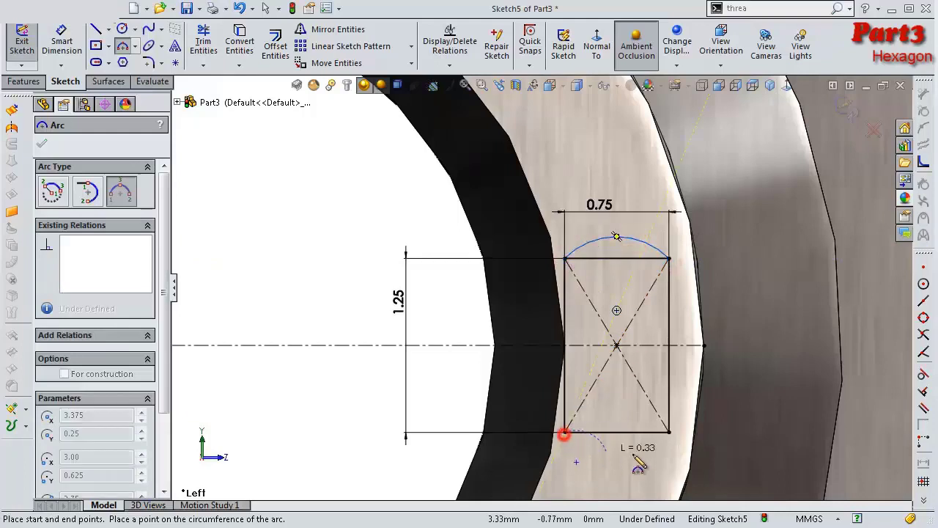
left_click(669, 432)
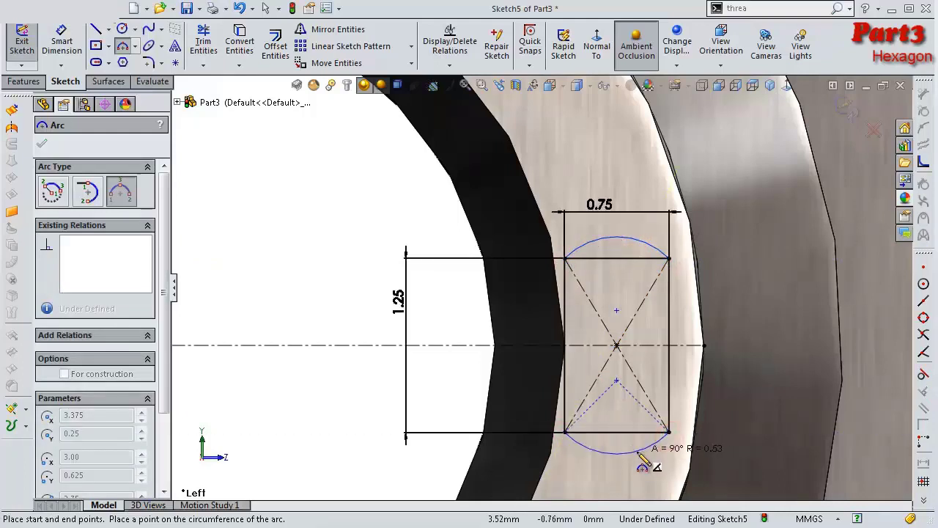
left_click(638, 449)
Step: Dimension both the top and bottom arcs to radius 0.53
right_click(618, 317)
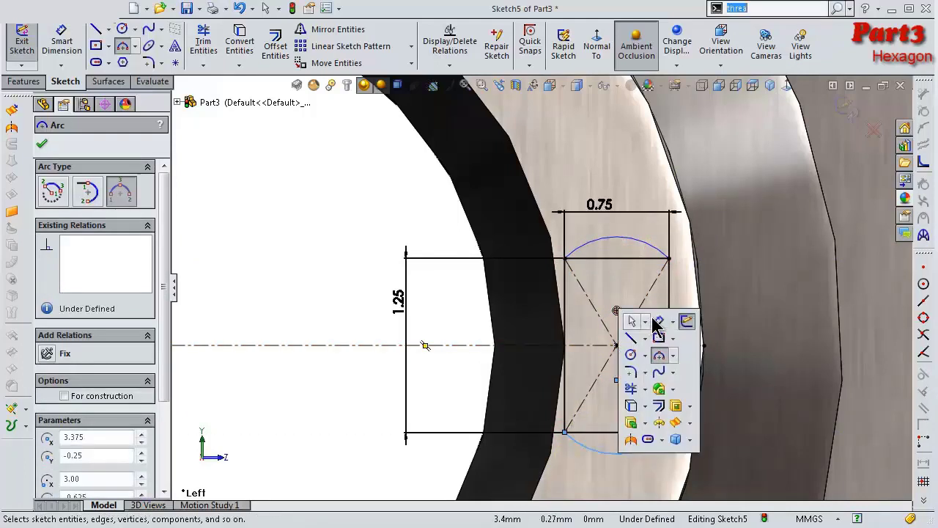
left_click(655, 317)
left_click(617, 231)
left_click(622, 256)
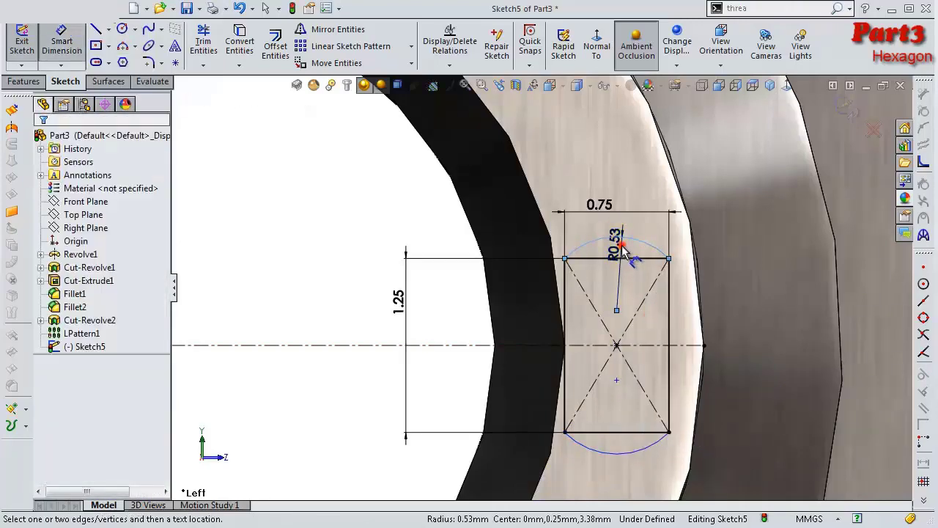
left_click(565, 238)
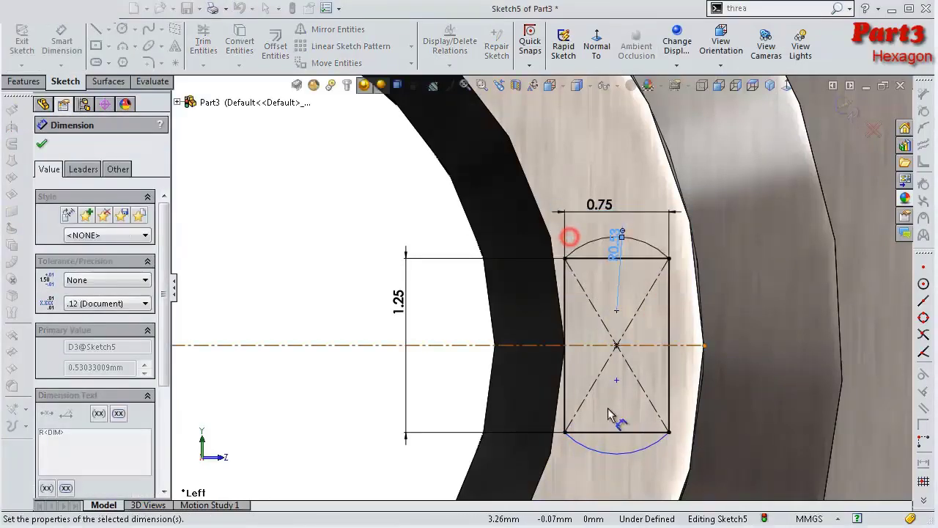
left_click(622, 458)
left_click(619, 450)
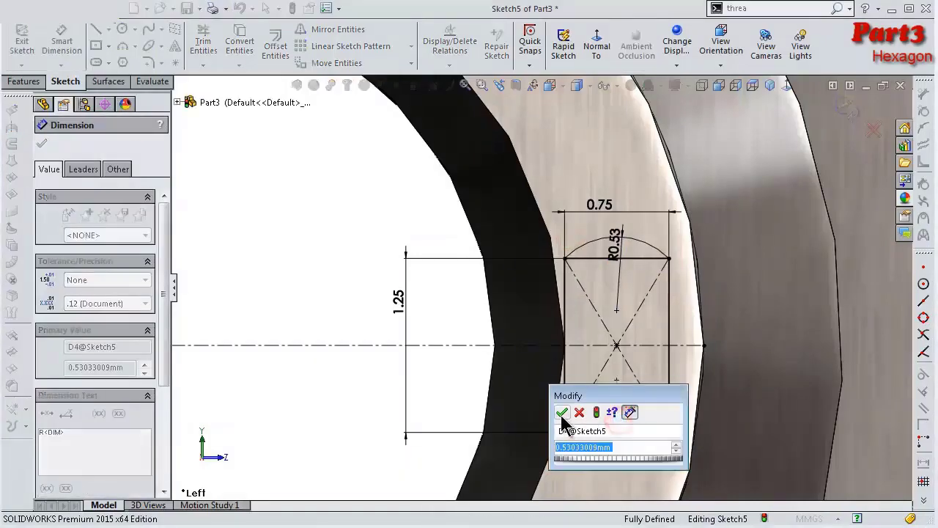
left_click(561, 414)
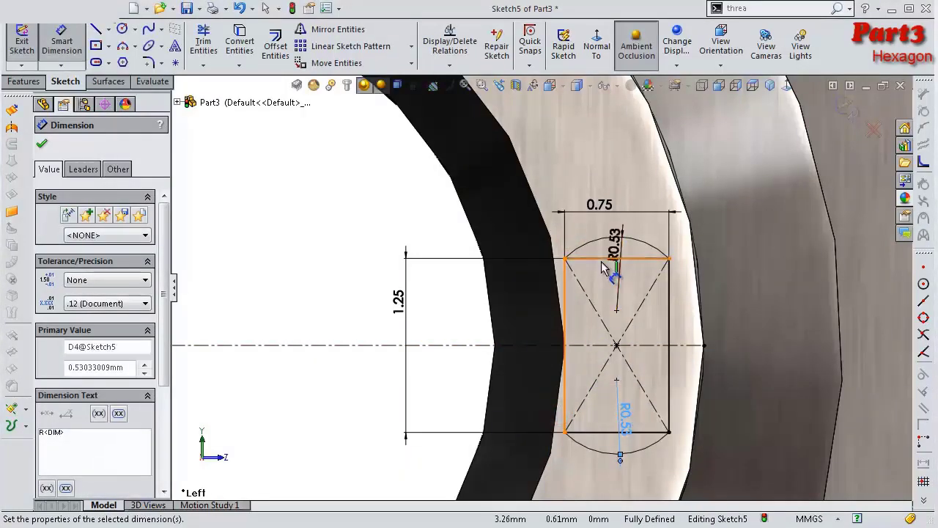
Step: Inspect the rectangle's top and bottom edges, then clear the selection
key("Escape")
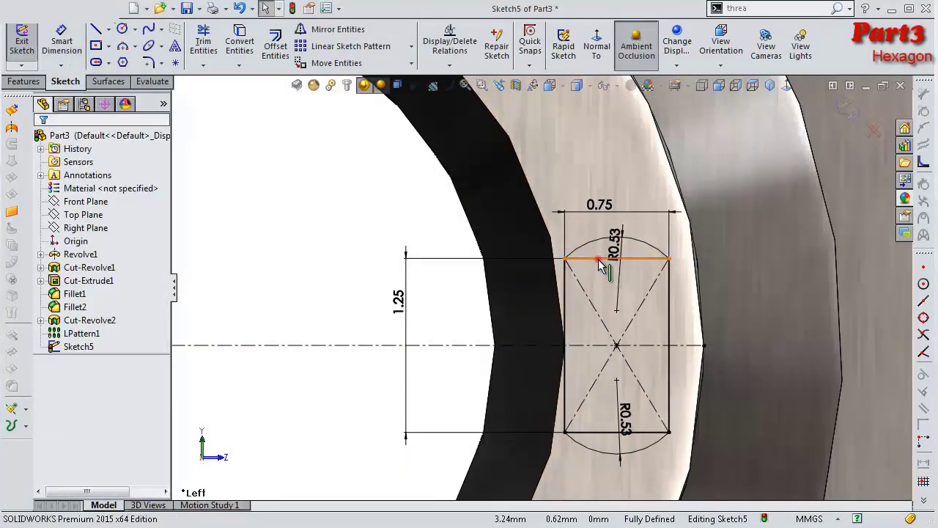
left_click(600, 261)
left_click(653, 214)
left_click(601, 432)
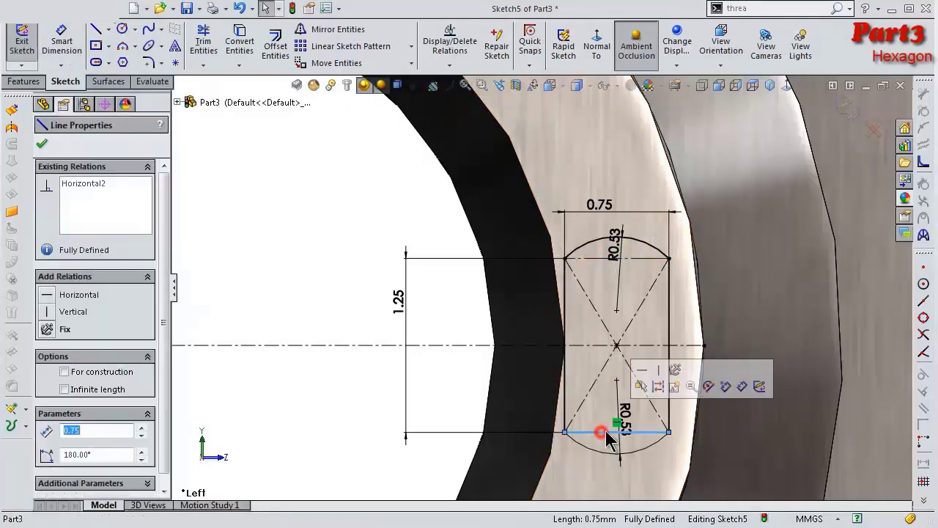
left_click(651, 382)
left_click(355, 197)
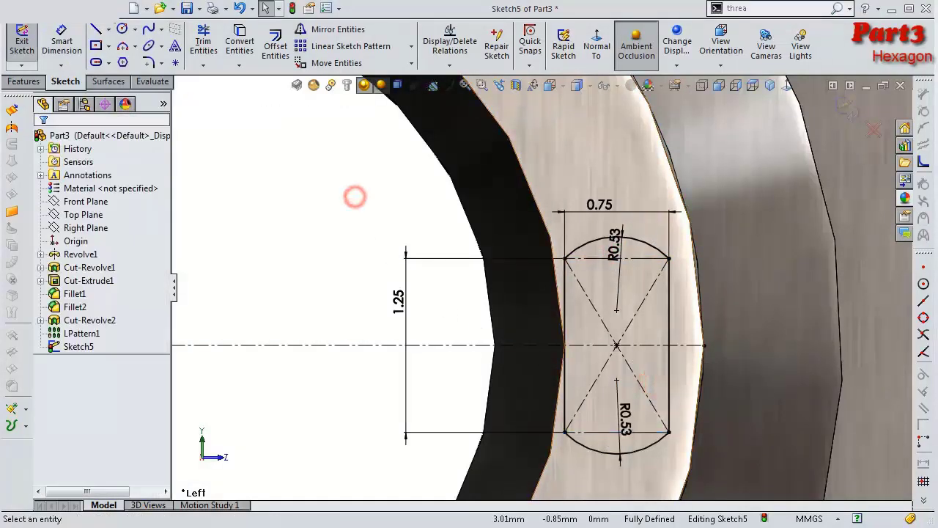
Step: Close Sketch5 and begin Sketch6 on the Top Plane
scroll(563, 147, "up", 2)
left_click(337, 230)
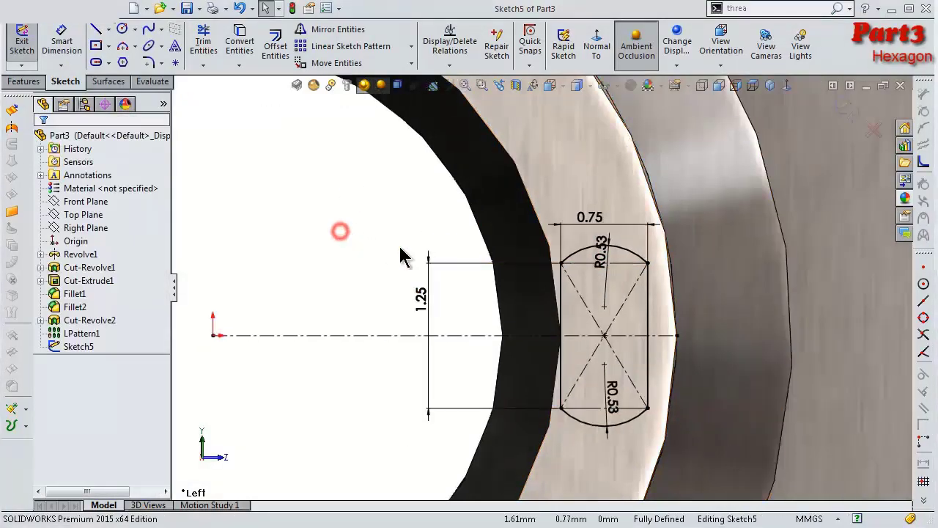
scroll(499, 277, "up", 2)
scroll(499, 277, "up", 2)
middle_click_drag(499, 277, 849, 108)
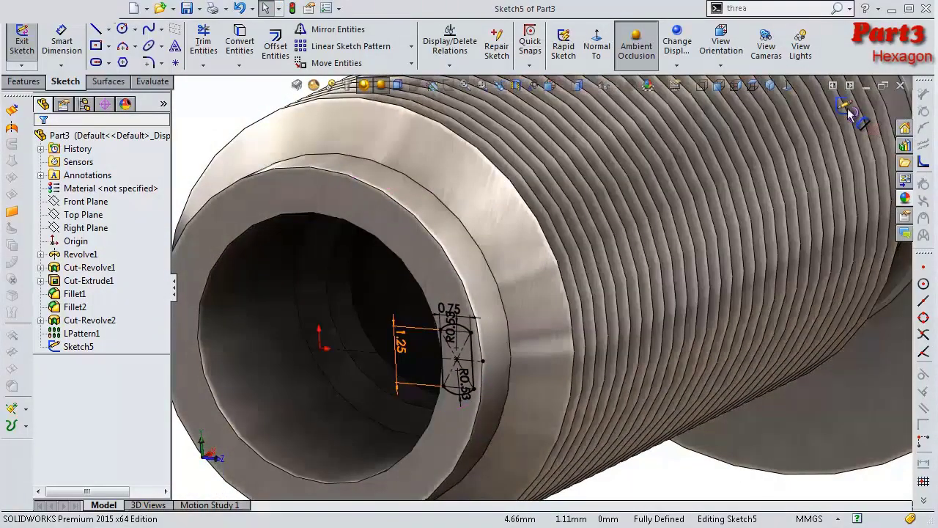
left_click(846, 106)
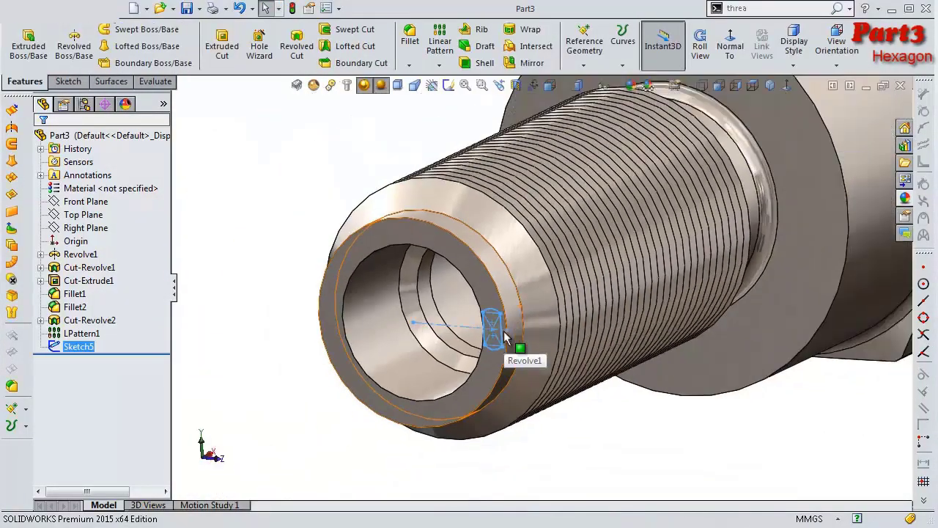
left_click(87, 217)
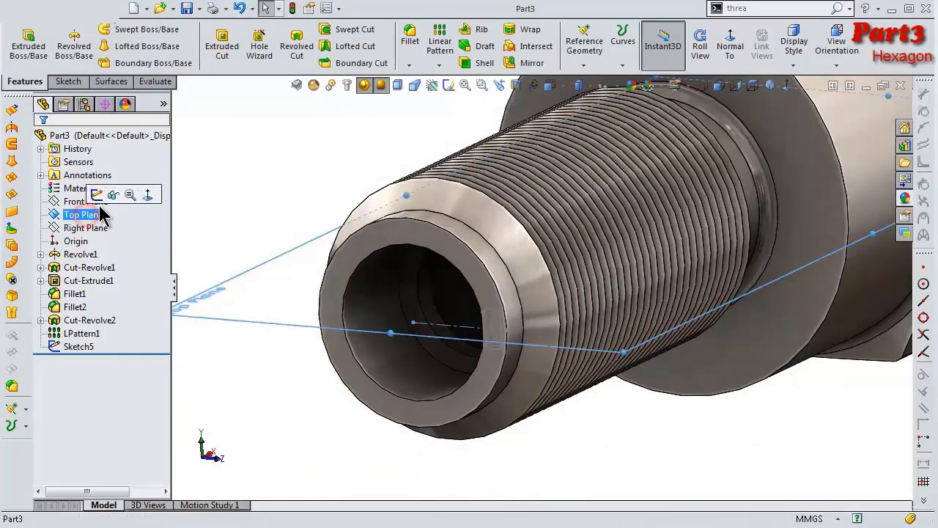
left_click(110, 197)
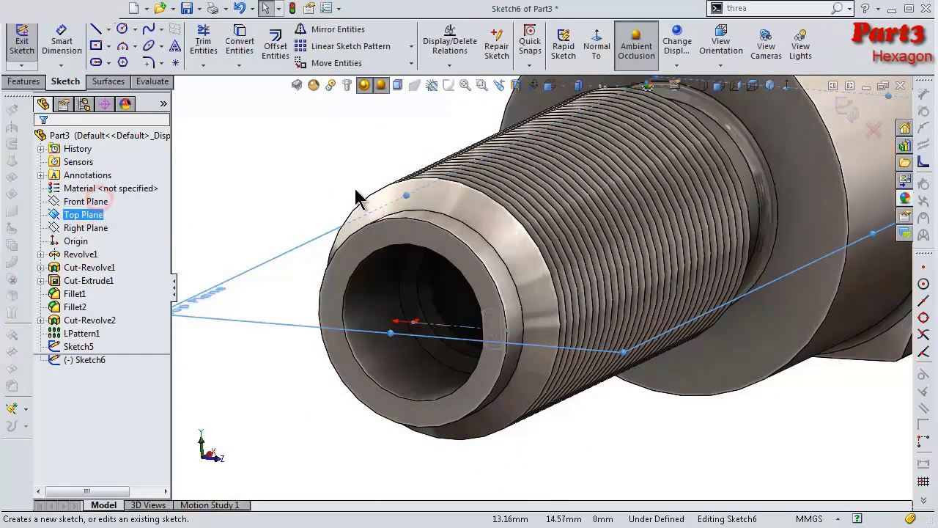
Step: Viewing normal to the Top Plane, draw a two-segment line path from the thread's end corner
left_click(788, 86)
scroll(310, 323, "down", 3)
scroll(372, 325, "down", 3)
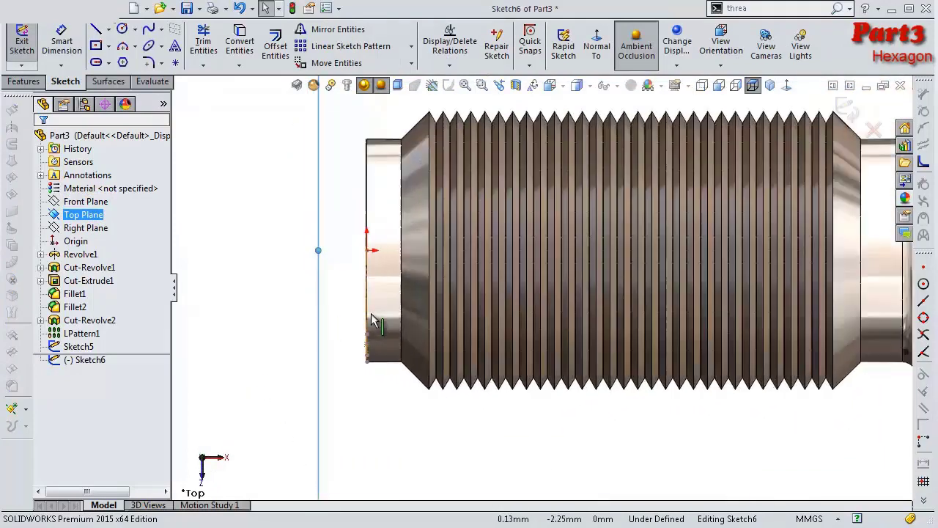
scroll(387, 314, "down", 3)
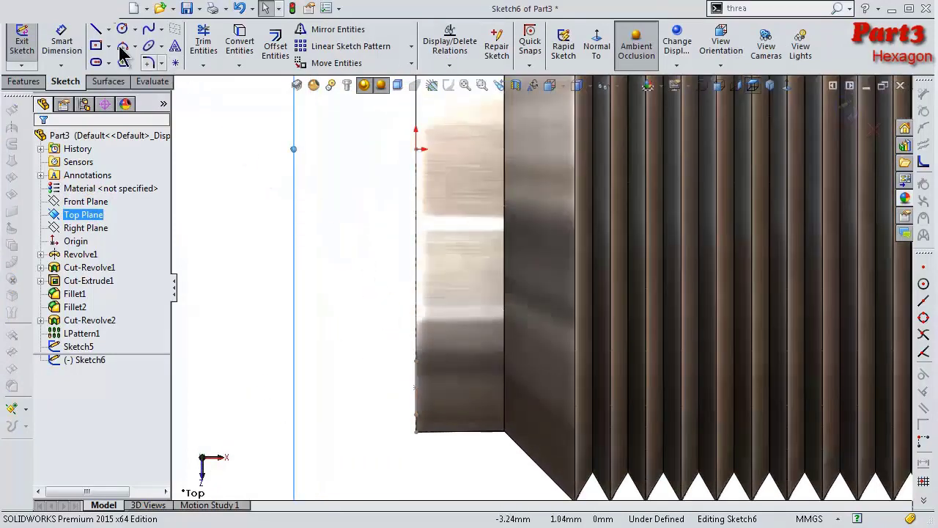
left_click(96, 30)
scroll(299, 328, "down", 2)
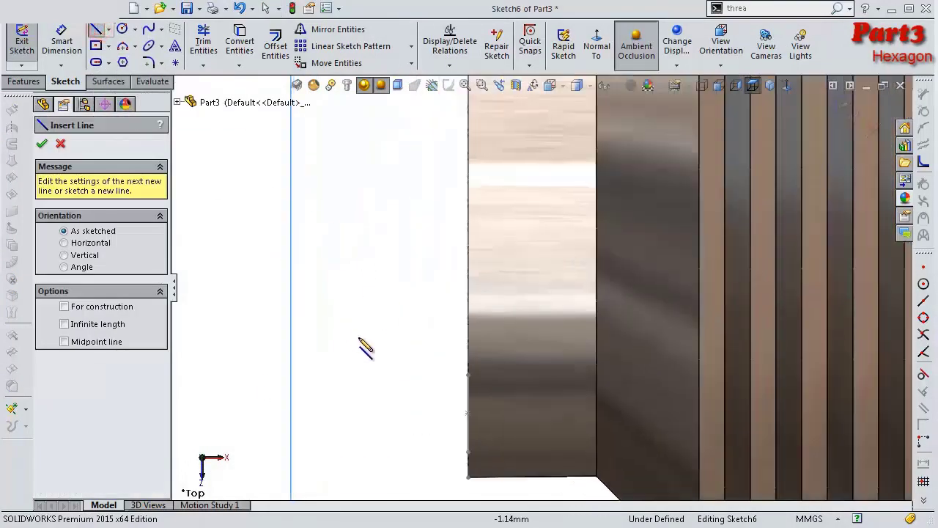
middle_click_drag(371, 314, 373, 308)
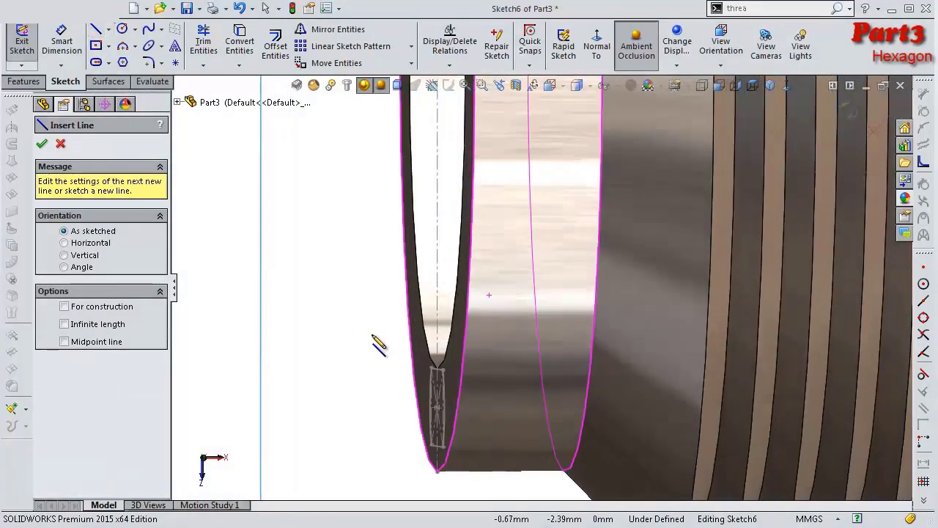
left_click(438, 409)
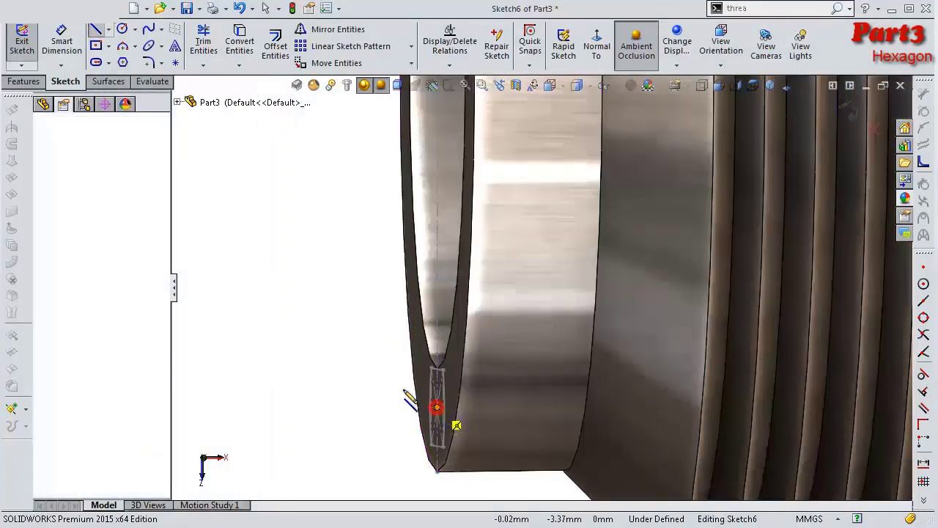
left_click(242, 306)
scroll(271, 257, "up", 2)
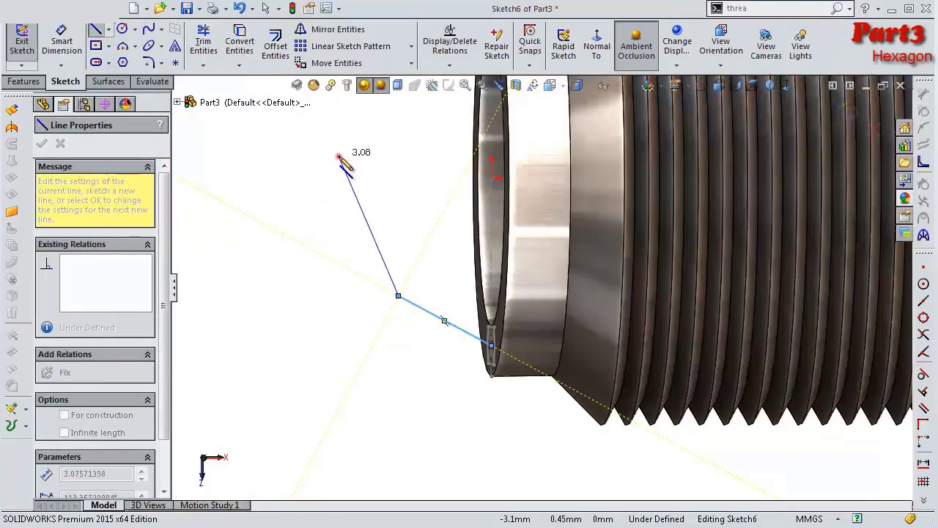
left_click(339, 156)
left_click(788, 85)
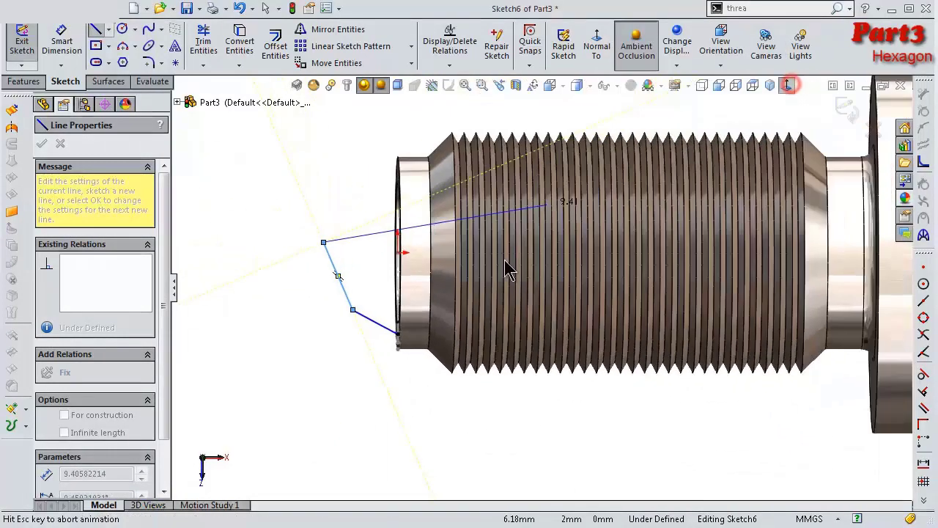
double_click(341, 272)
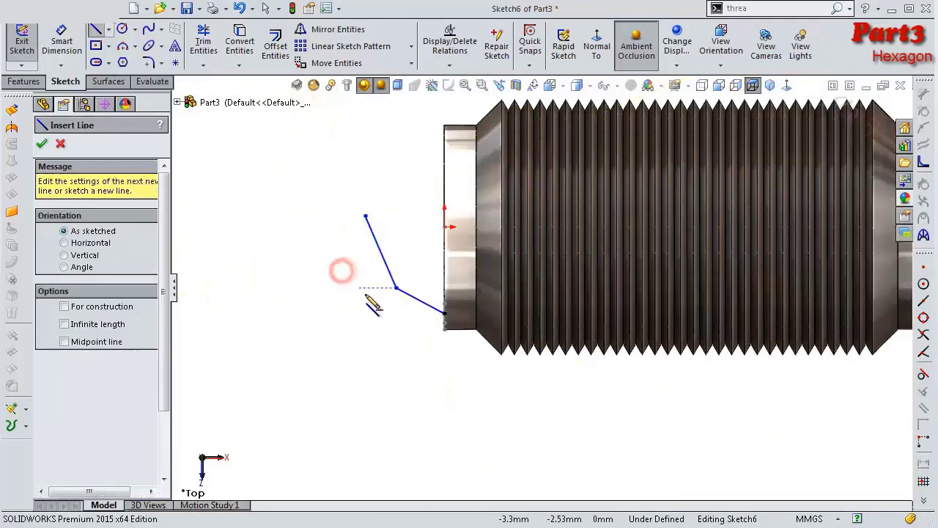
Step: Add a short horizontal centerline leftward from the path's end point
key("s")
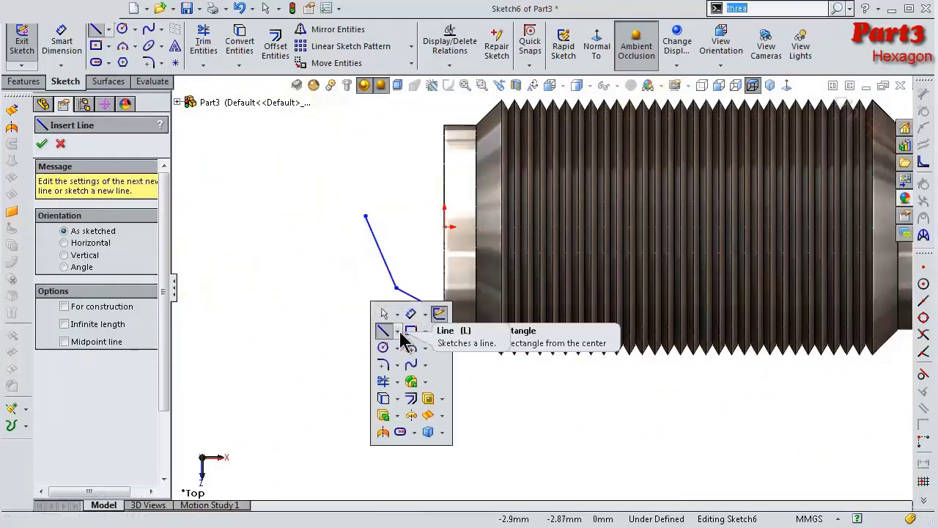
left_click(396, 331)
left_click(407, 357)
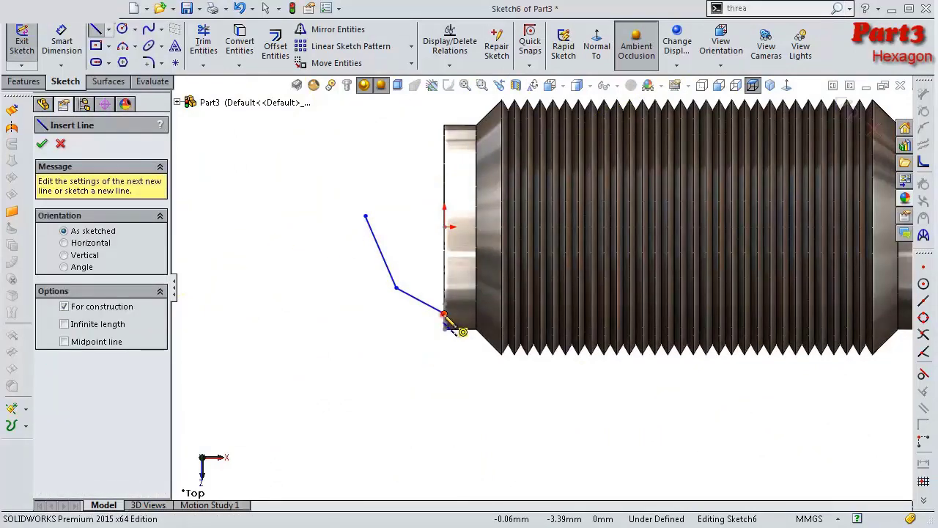
left_click(444, 315)
double_click(355, 314)
Step: Dimension the slanted line's angle to the centerline and the 109° angle between lines
key("s")
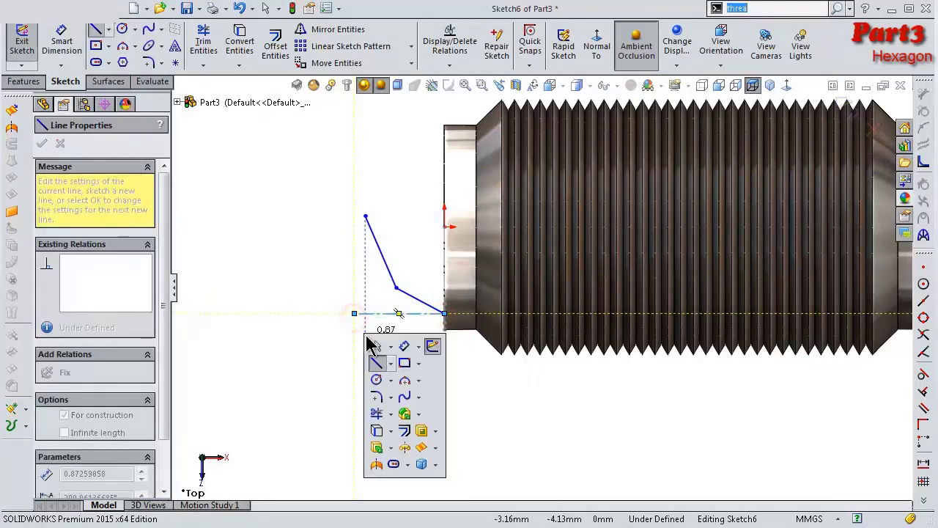
left_click(408, 348)
left_click(419, 314)
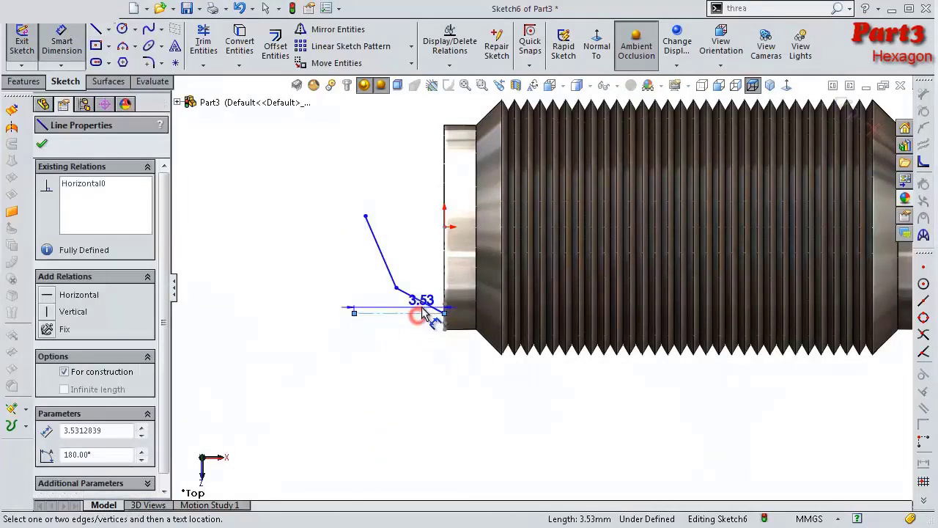
scroll(396, 306, "down", 3)
scroll(443, 307, "down", 3)
left_click(531, 306)
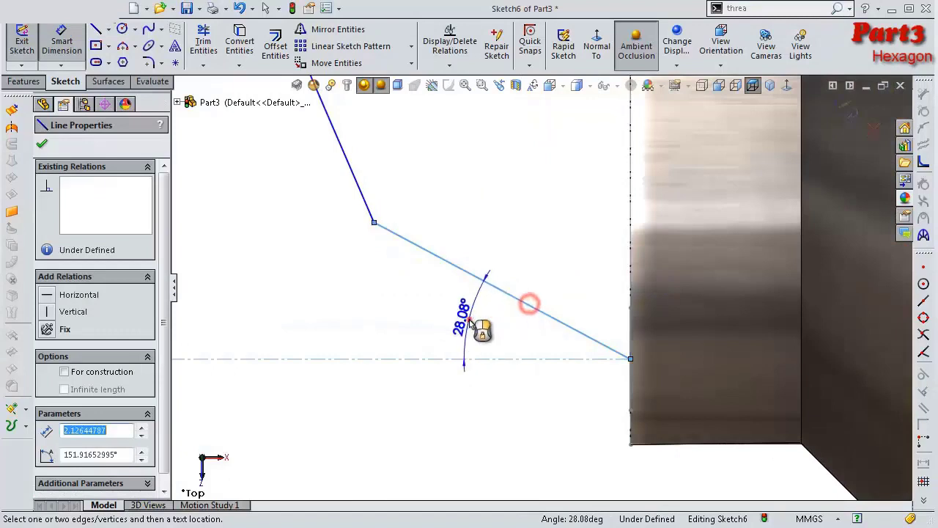
left_click(469, 323)
type("5")
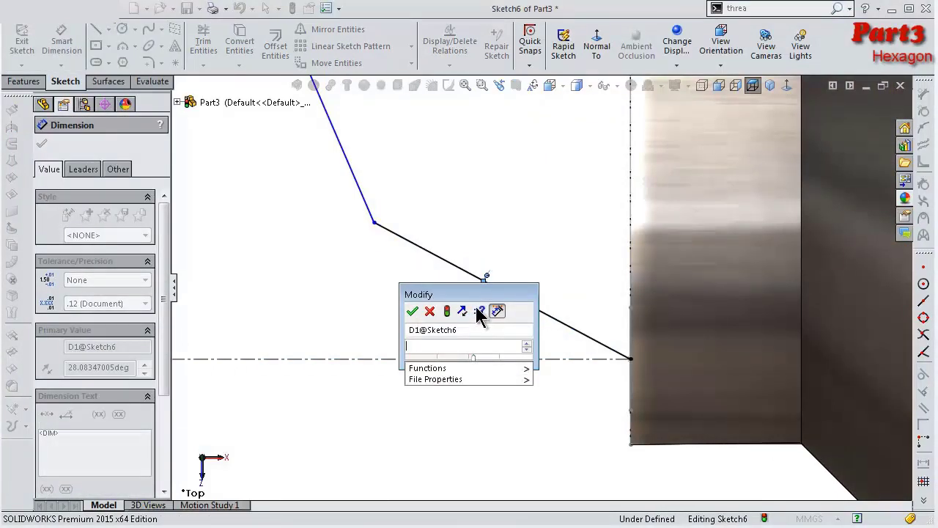
type("9")
key("Return")
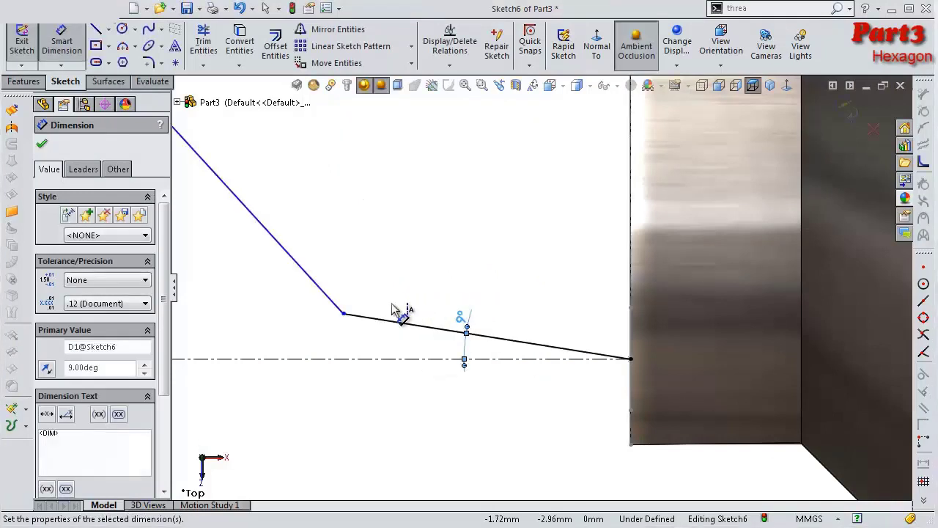
left_click(326, 292)
left_click(330, 303)
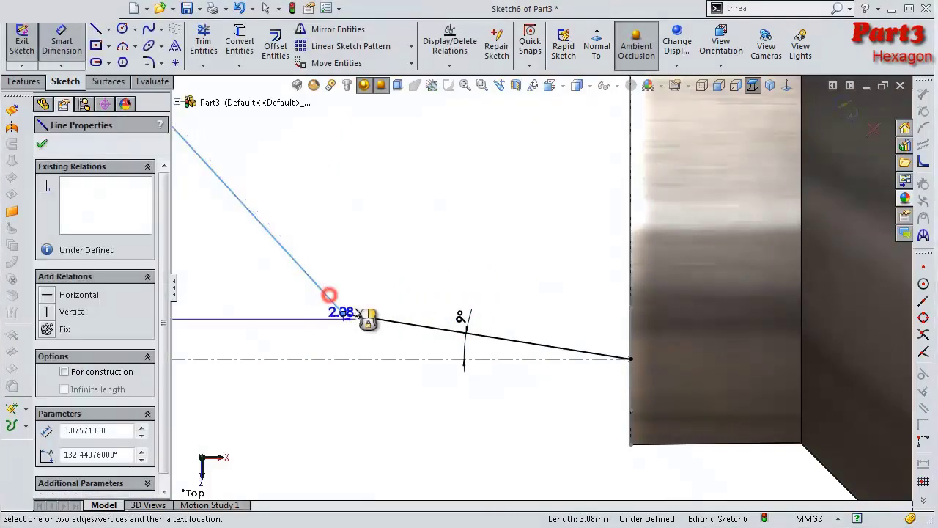
left_click(371, 319)
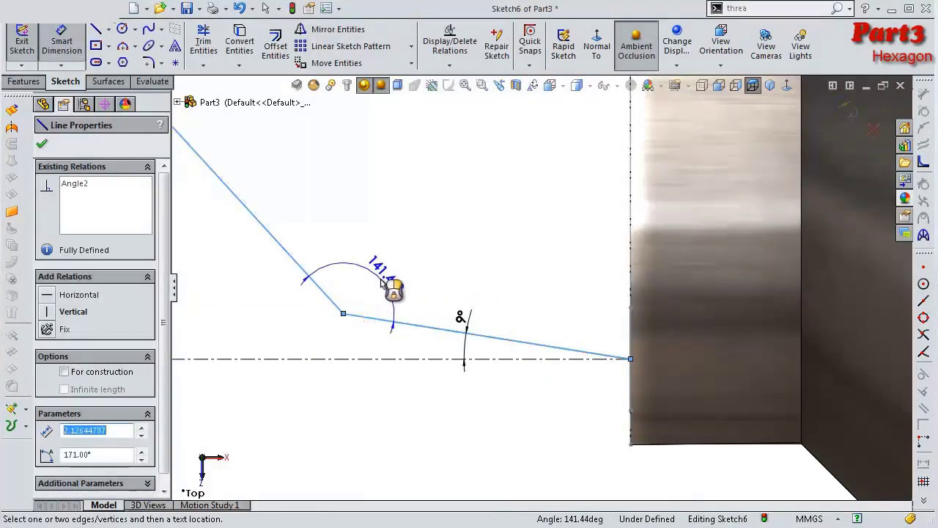
left_click(383, 282)
type("10")
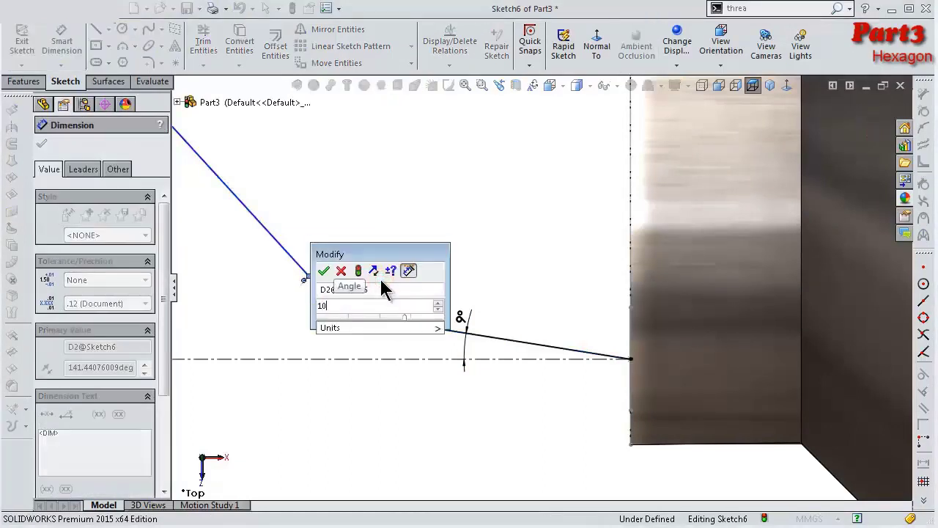
type("9")
key("Return")
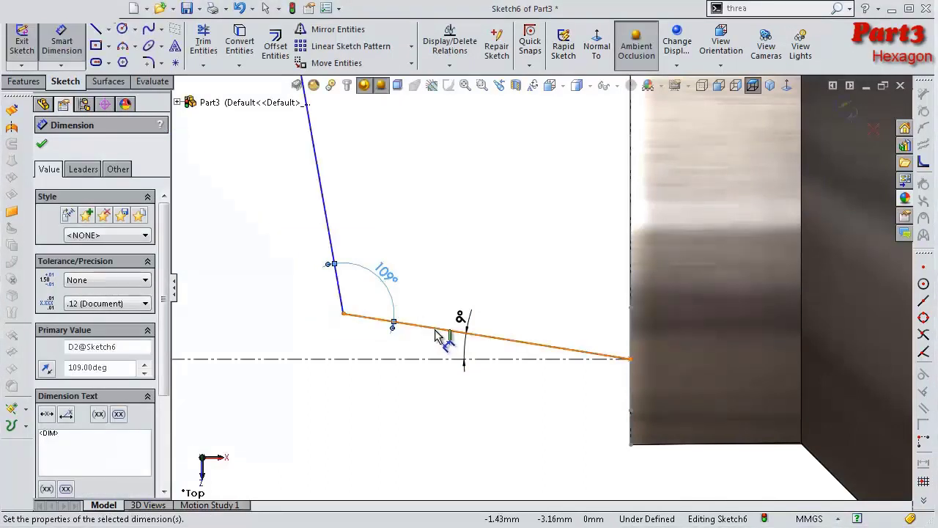
Step: Dimension the path's 2.75 mm horizontal length and 3.25 mm vertical height
left_click(436, 333)
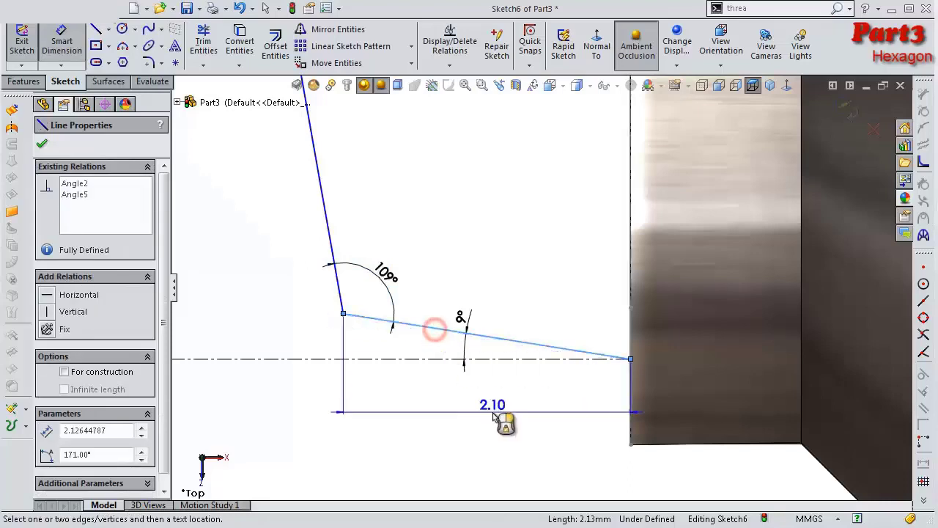
left_click(503, 429)
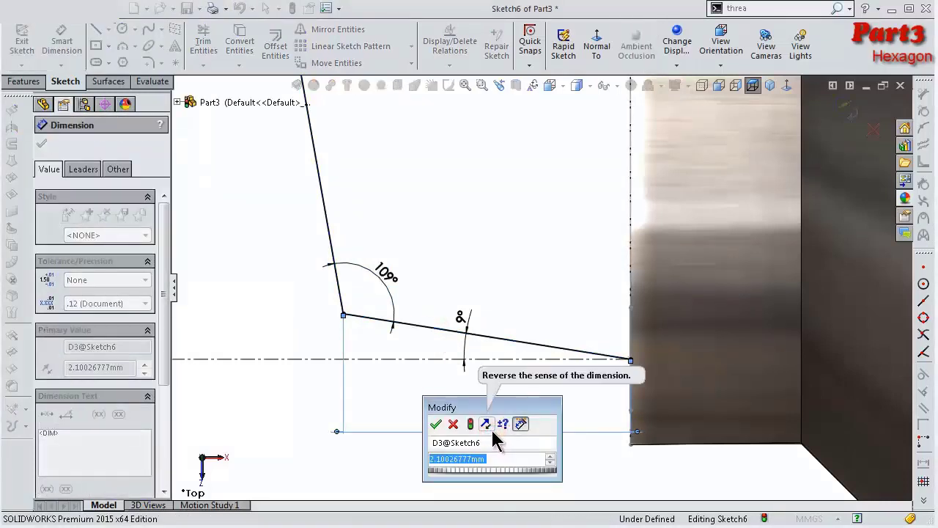
type("2,75")
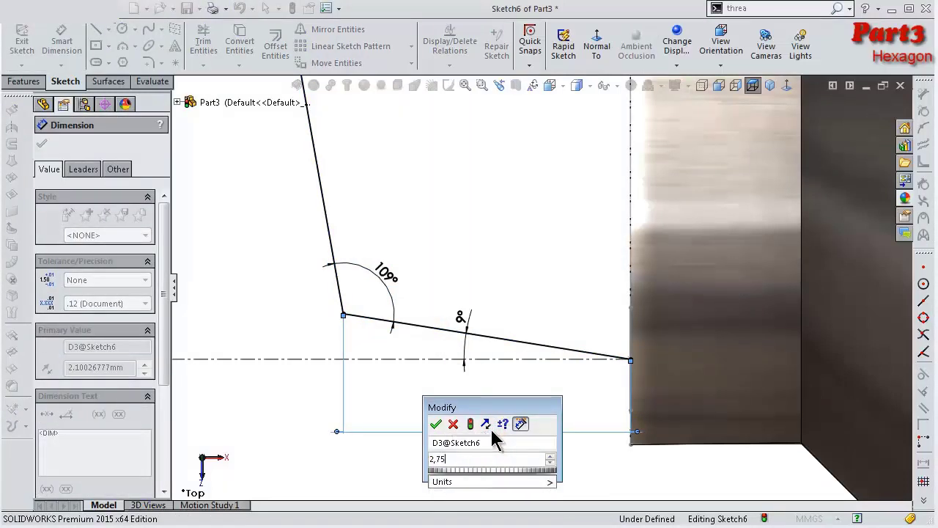
key("Return")
scroll(389, 286, "up", 2)
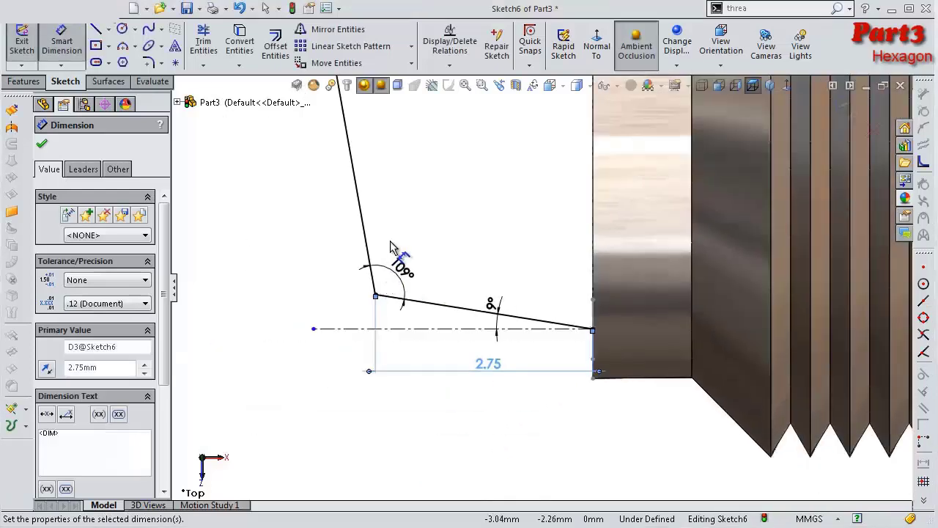
scroll(425, 242, "up", 4)
scroll(444, 222, "down", 1)
scroll(469, 242, "up", 1)
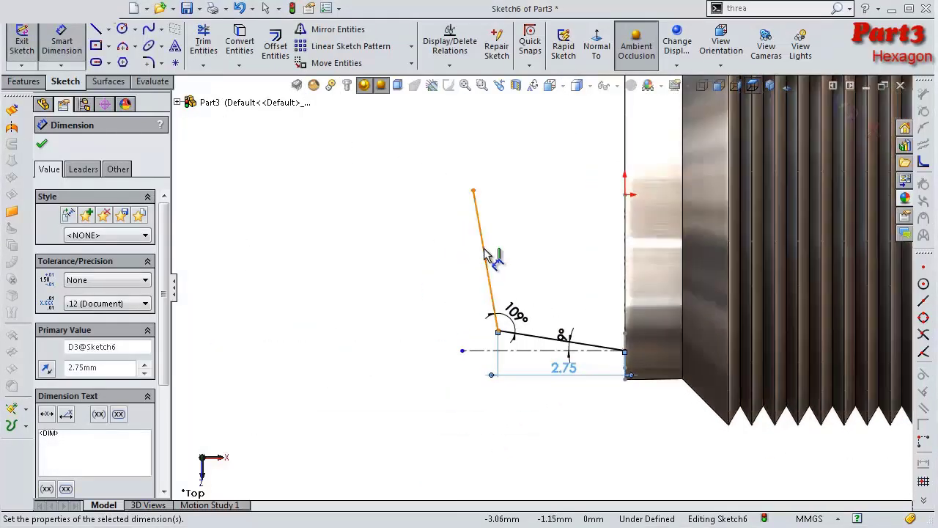
left_click(484, 249)
left_click(412, 259)
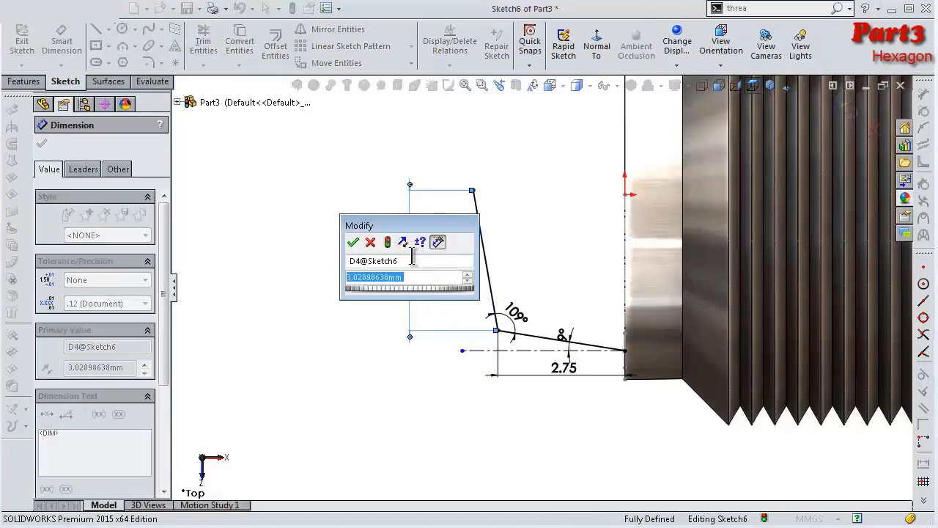
type("3.")
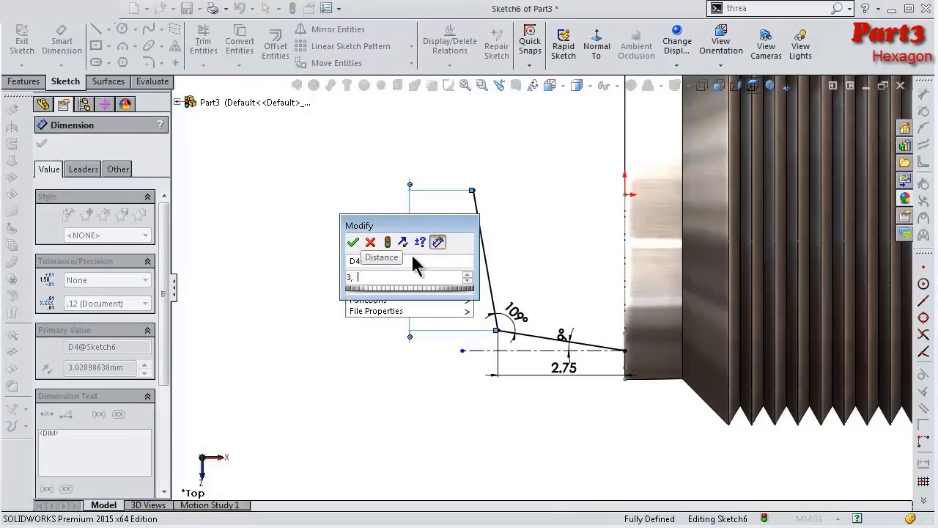
type("25")
key("Return")
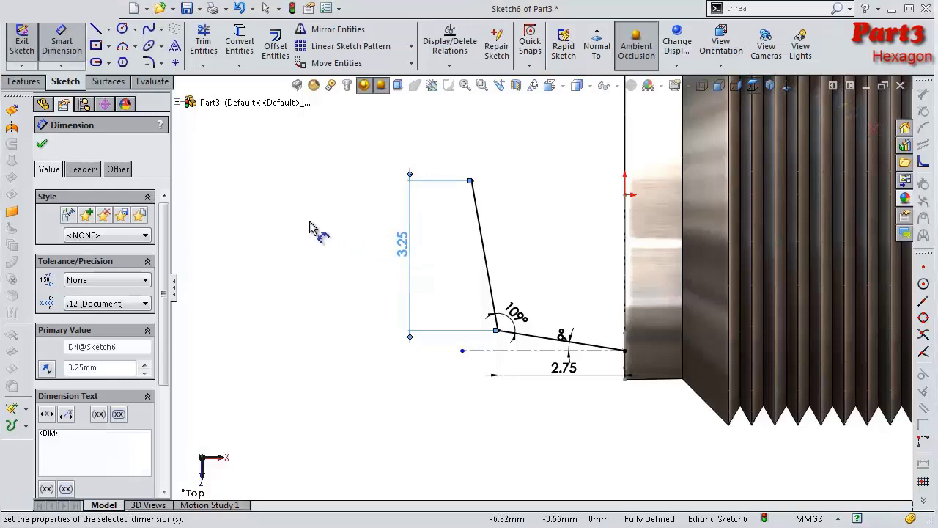
left_click(310, 220)
Step: Round the path's corner vertex with a 1.50 mm sketch fillet
left_click(149, 64)
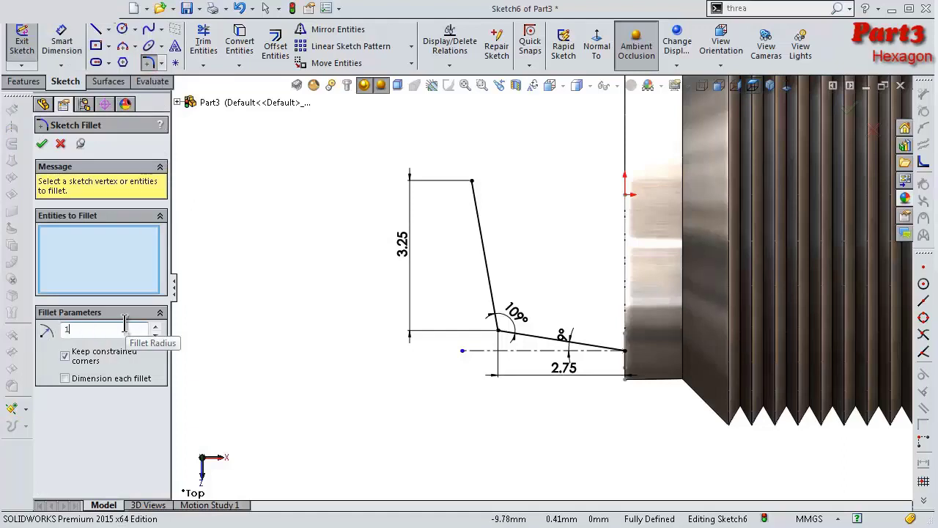
left_click(255, 300)
left_click(499, 331)
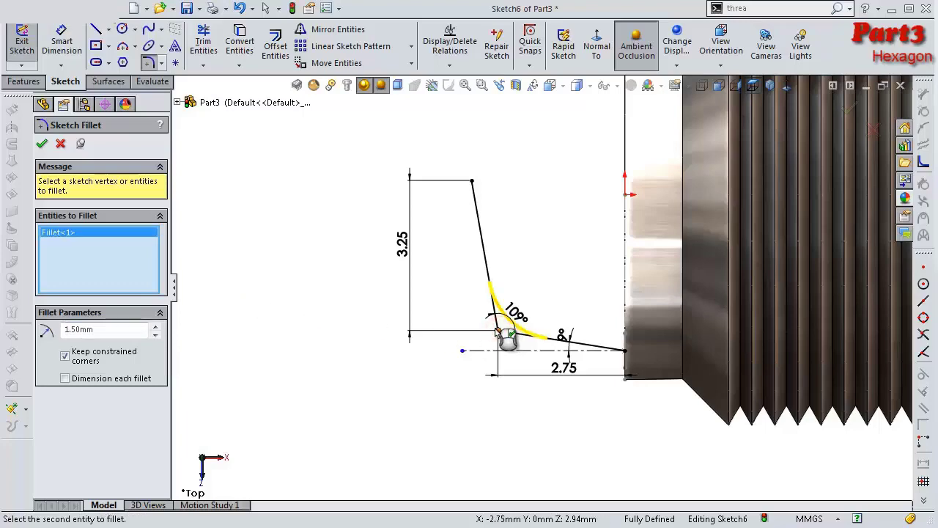
left_click(497, 330)
left_click(42, 144)
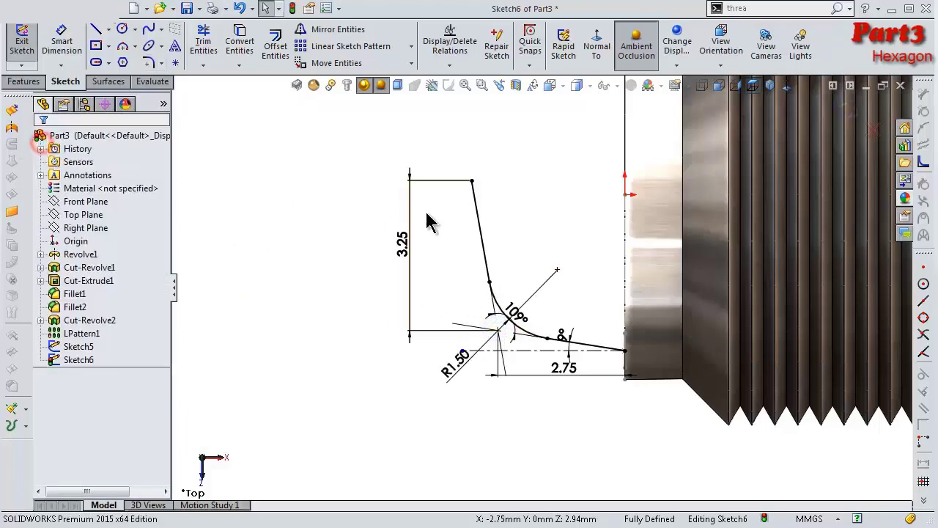
mouse_move(429, 220)
middle_mouse_down()
mouse_move(447, 257)
mouse_move(415, 227)
middle_mouse_up()
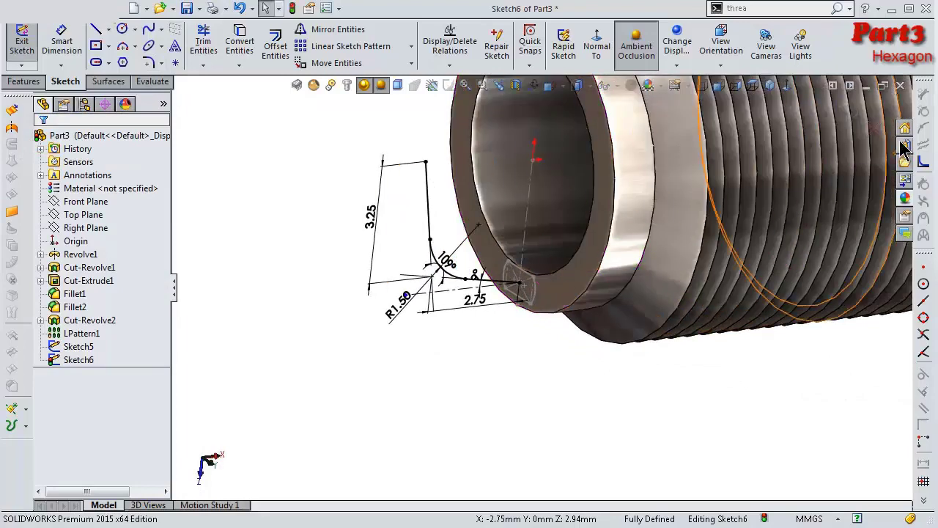
Step: Sweep Sketch5's rounded profile along Sketch6's bent path to create Sweep1
left_click(851, 113)
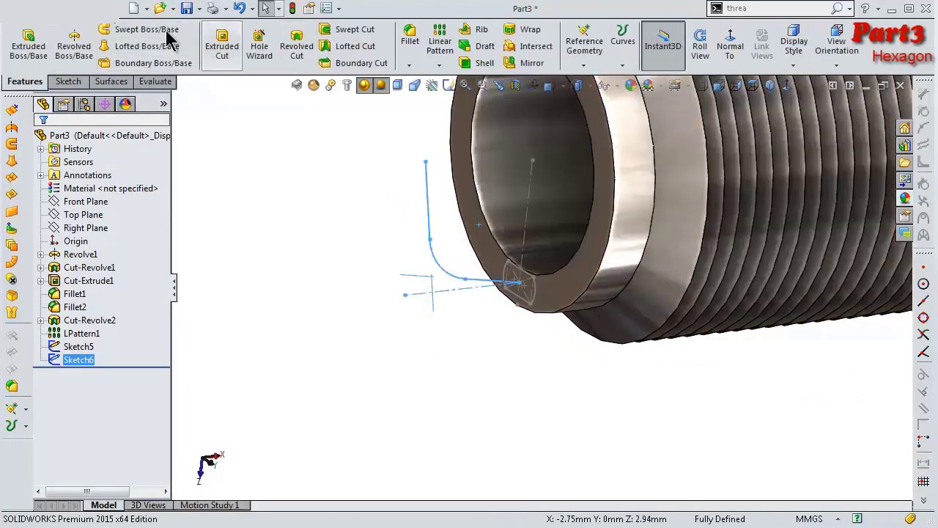
left_click(163, 35)
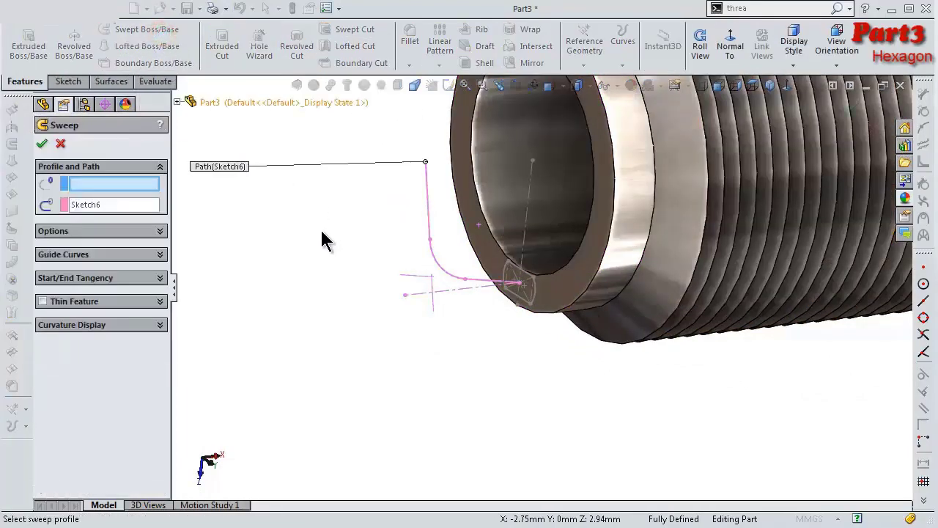
left_click(539, 300)
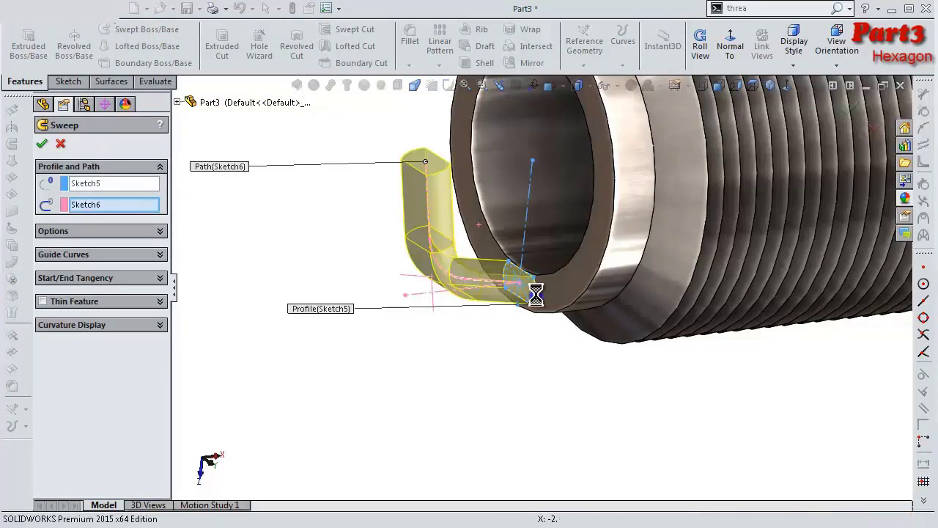
key("Return")
mouse_move(521, 355)
middle_mouse_down()
mouse_move(584, 278)
mouse_move(162, 294)
mouse_move(254, 287)
mouse_move(474, 306)
mouse_move(415, 302)
mouse_move(429, 311)
middle_mouse_up()
left_click(41, 347)
left_click(93, 374)
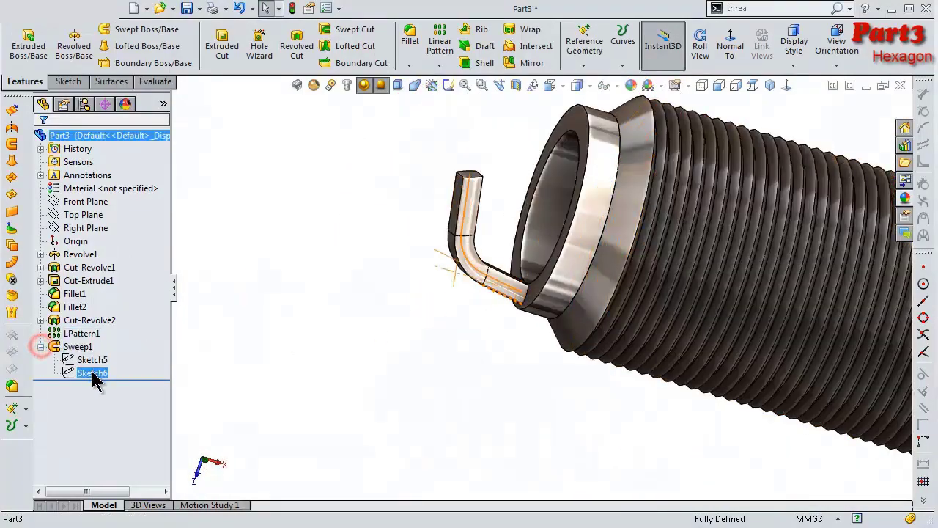
Step: Convert Sketch6's straight lines and bend arc into one fitted spline, rebuilding Sweep1
left_click(100, 336)
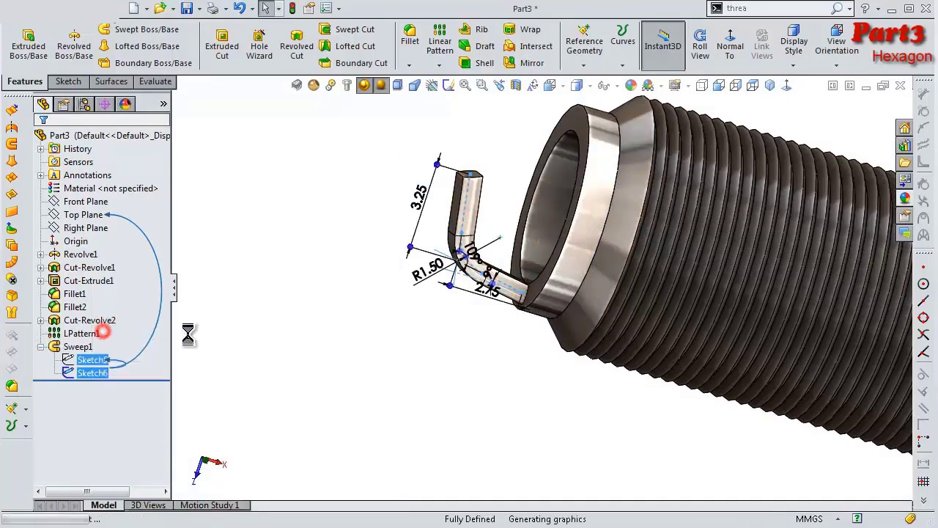
left_click(467, 212)
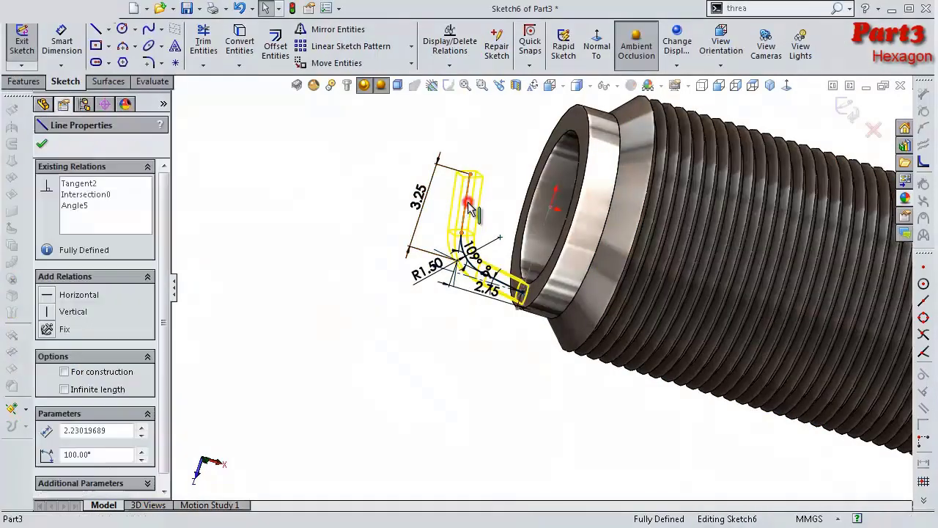
scroll(484, 277, "down", 2)
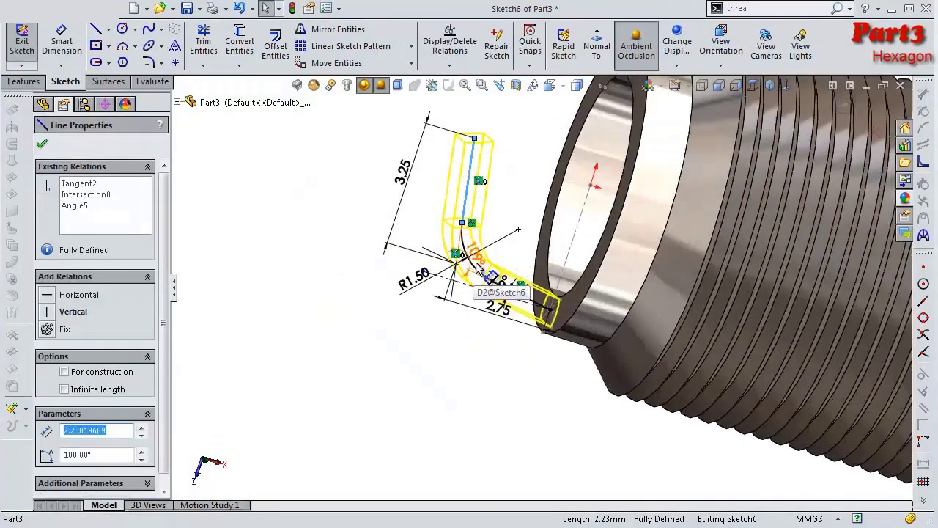
scroll(487, 282, "down", 3)
left_click(497, 292)
left_click(557, 335, "ctrl")
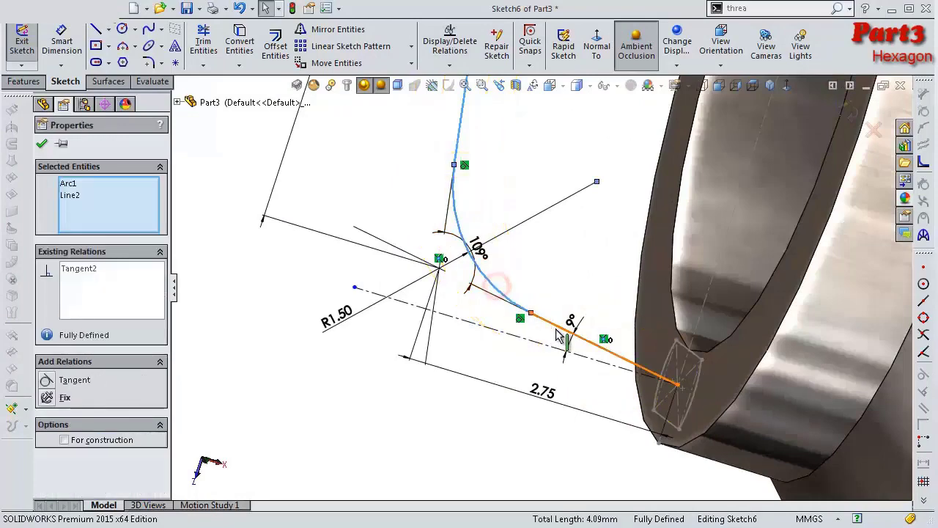
left_click(558, 335, "ctrl")
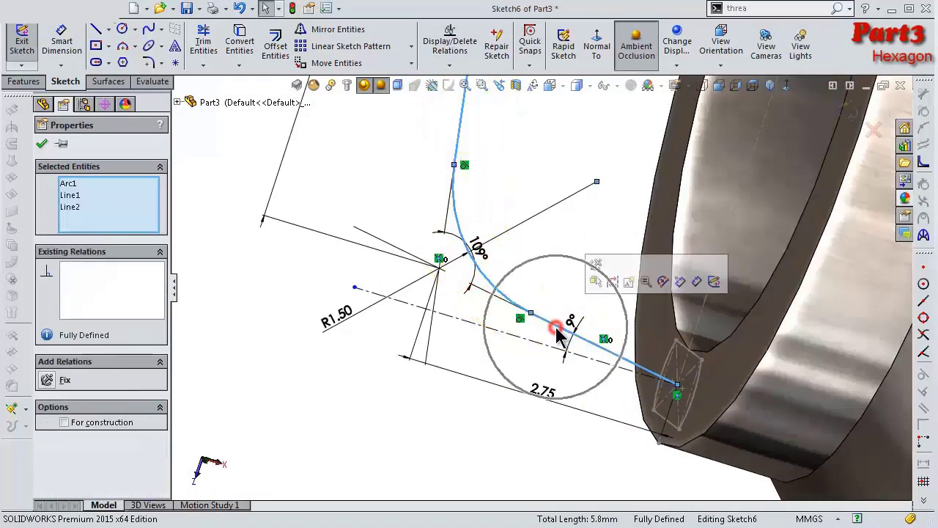
left_click(924, 167)
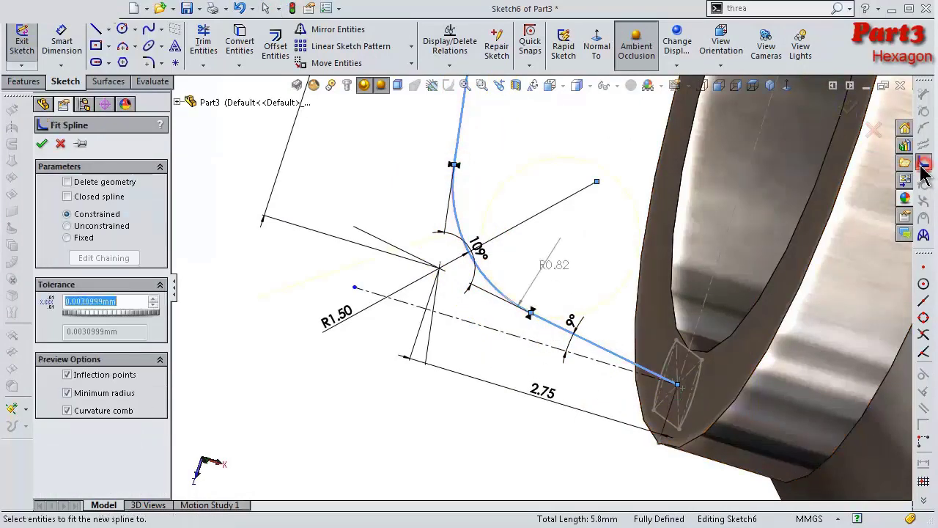
left_click(849, 109)
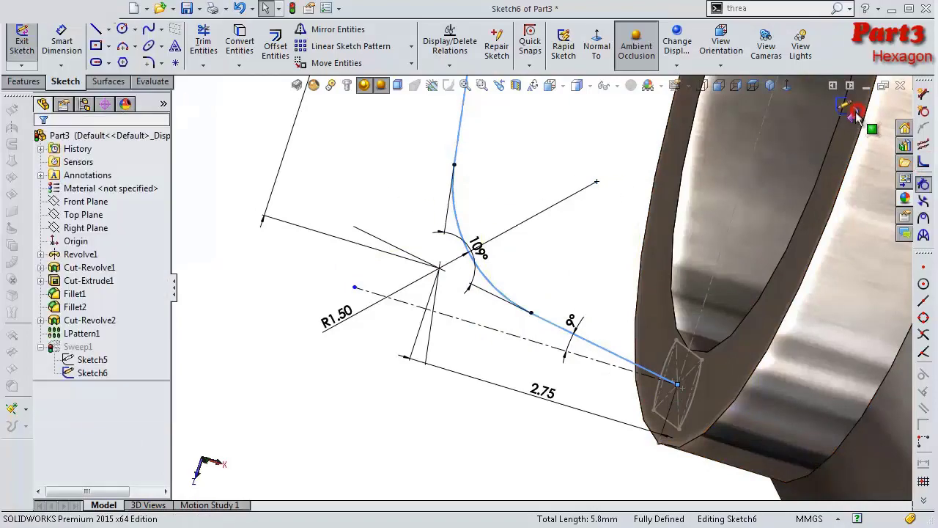
middle_click_drag(863, 121, 849, 111)
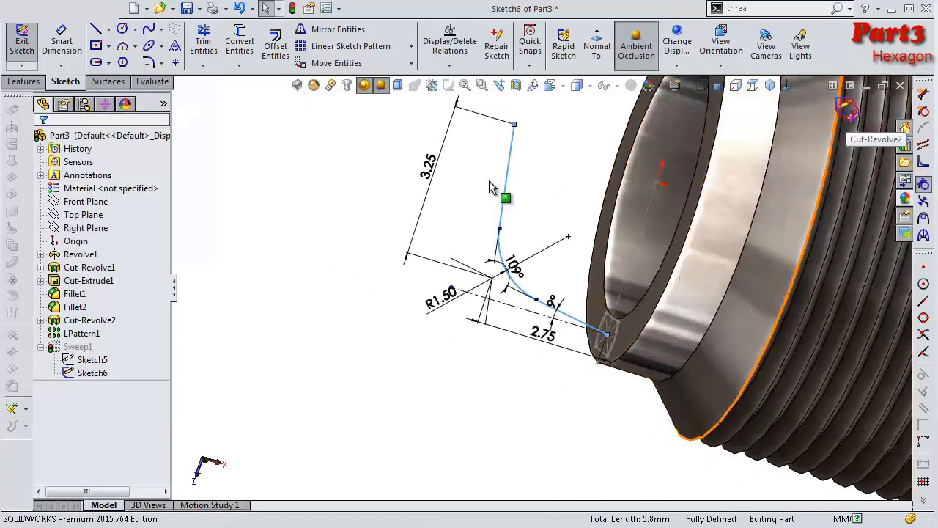
left_click(846, 106)
mouse_move(413, 218)
middle_mouse_down()
mouse_move(457, 207)
mouse_move(622, 318)
middle_mouse_up()
scroll(623, 318, "down", 2)
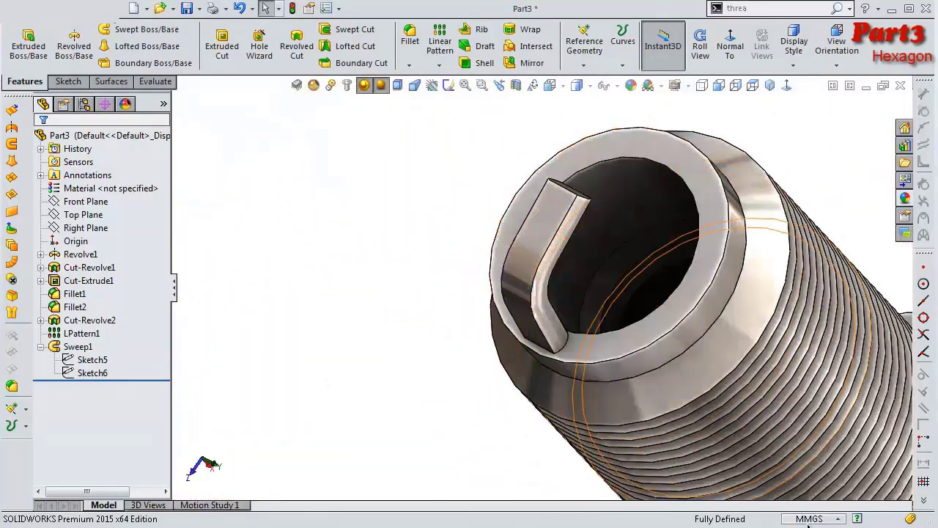
Step: Add Chamfer1, 0.25 mm at 45°, to both circular rim edges of the open shank end
left_click(410, 66)
left_click(423, 91)
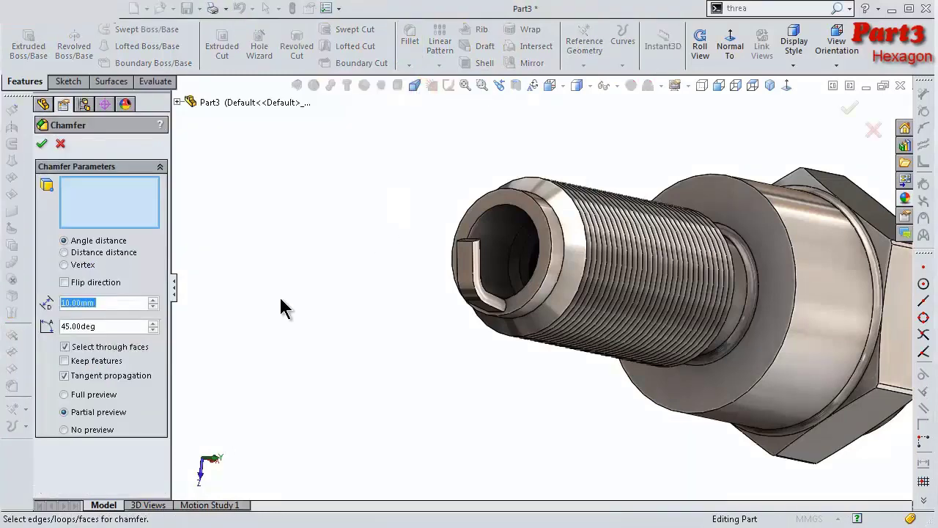
type("0,25")
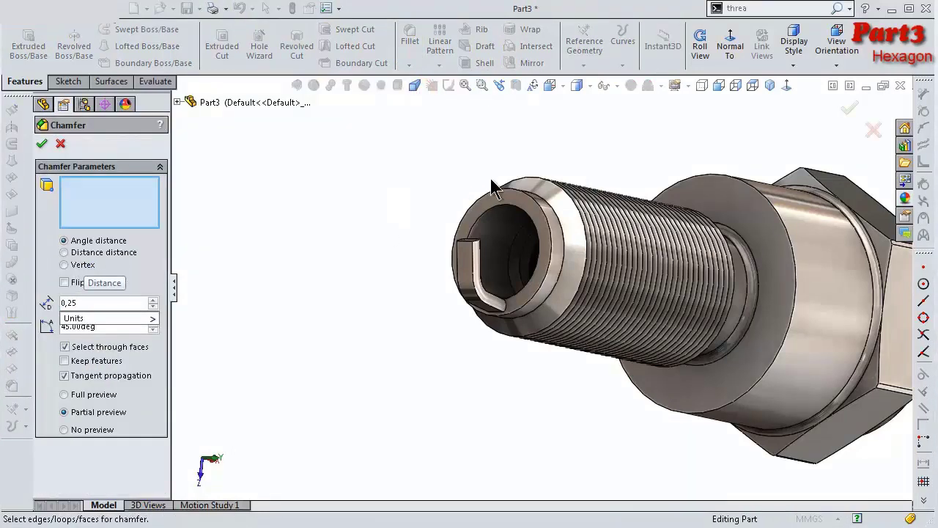
scroll(502, 205, "down", 2)
scroll(513, 235, "down", 2)
left_click(518, 243)
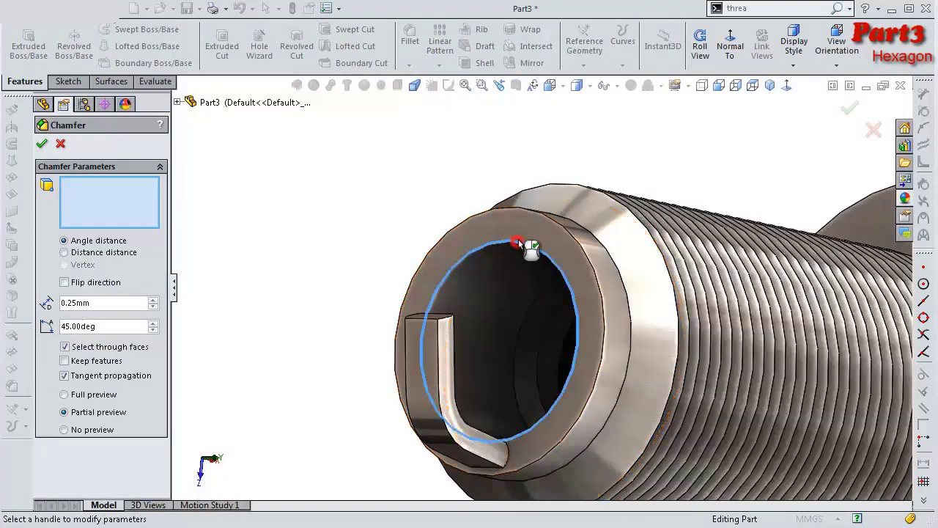
left_click(518, 242)
left_click(524, 212)
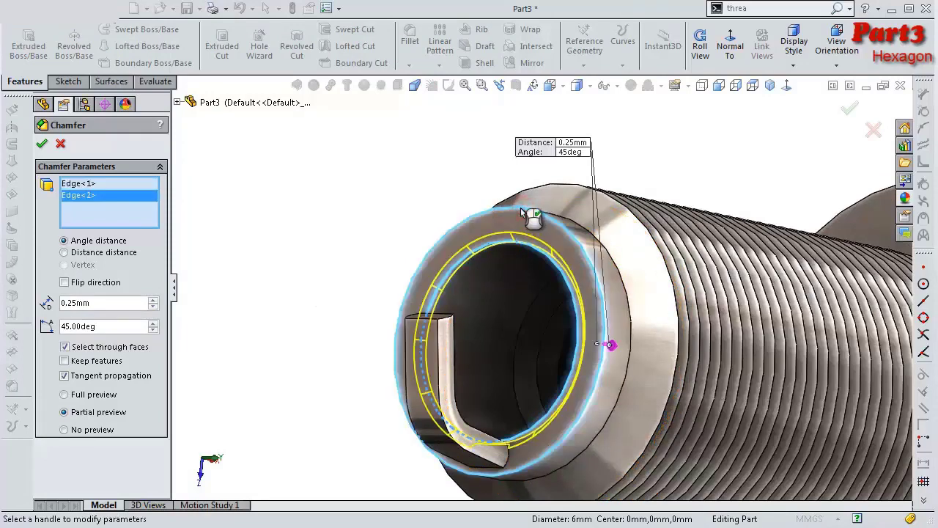
left_click(41, 144)
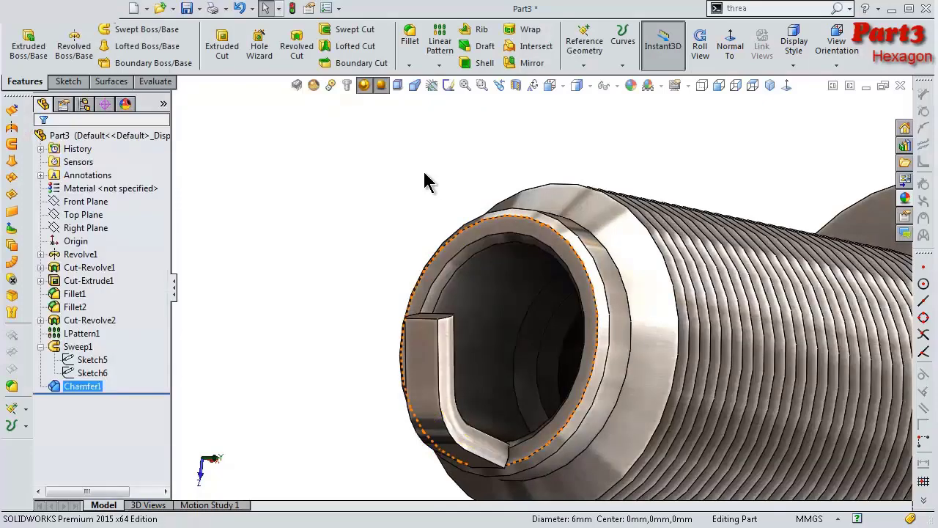
mouse_move(418, 178)
middle_mouse_down()
mouse_move(417, 168)
mouse_move(455, 211)
mouse_move(692, 242)
mouse_move(792, 242)
middle_mouse_up()
scroll(792, 242, "down", 2)
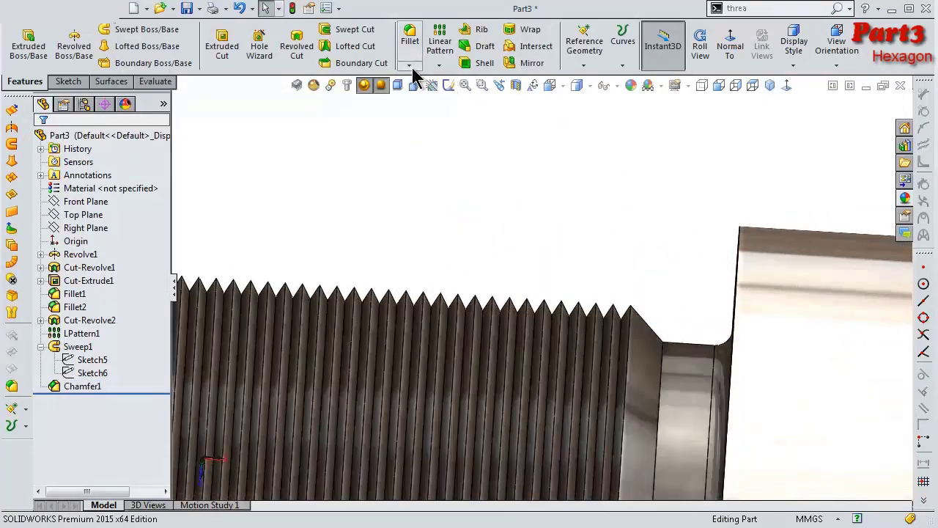
Step: Add Chamfer2, 1.5 mm at 45°, to the collar rim beside the threaded neck
left_click(411, 66)
left_click(436, 94)
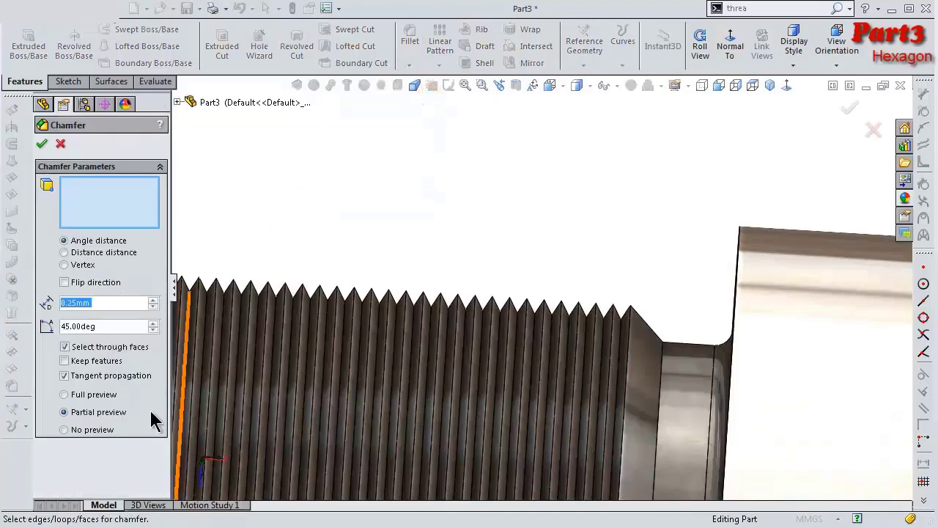
type("1")
key("Return")
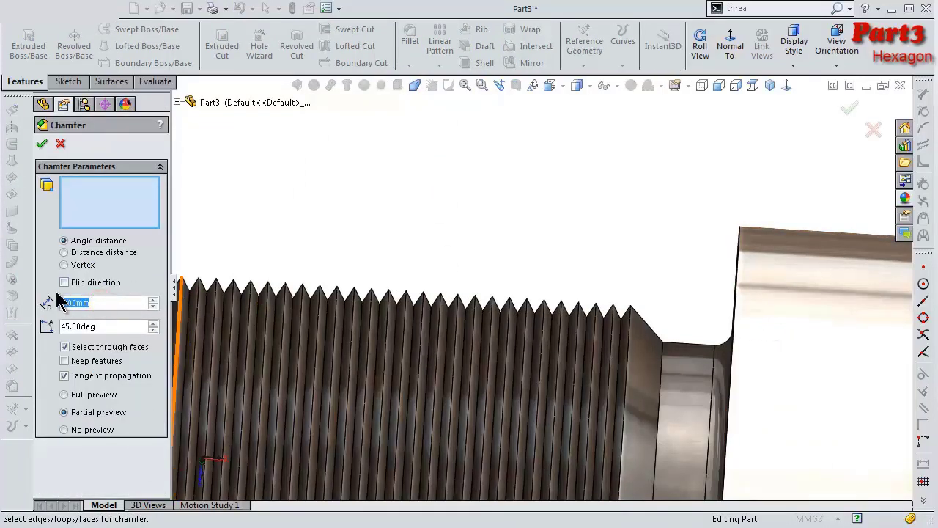
type("=")
key("Return")
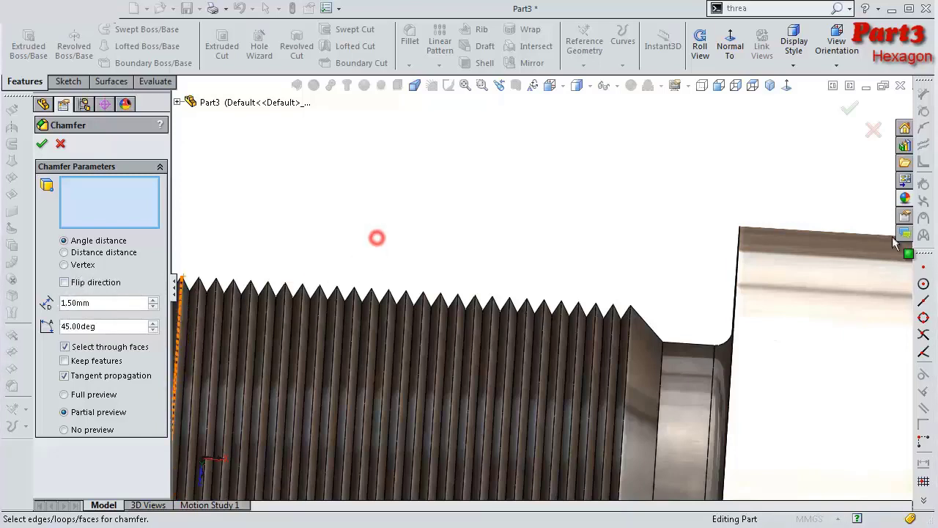
left_click(739, 235)
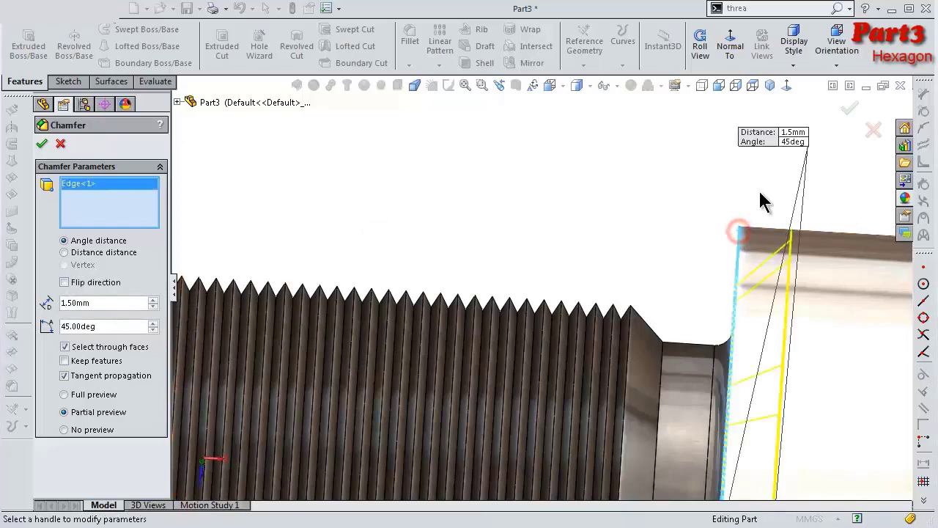
left_click(849, 108)
middle_click(671, 211)
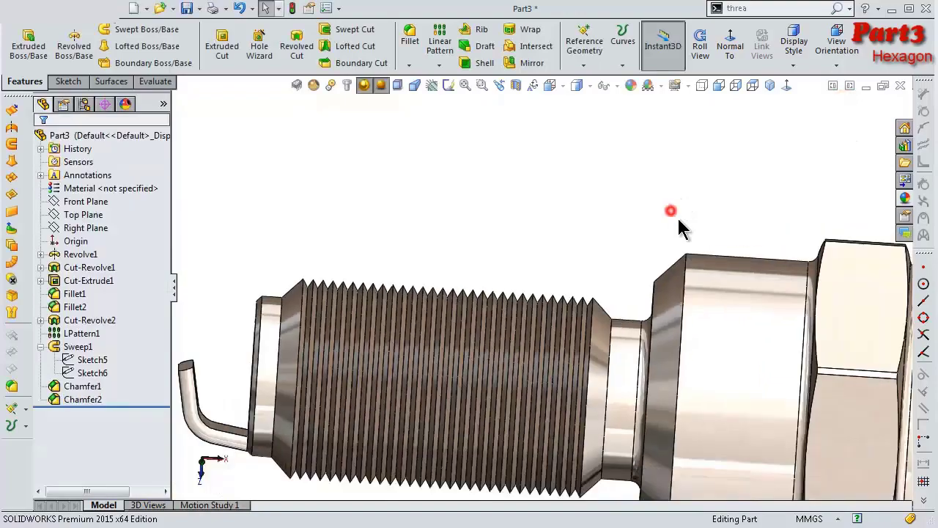
mouse_move(690, 237)
middle_mouse_down()
mouse_move(677, 225)
mouse_move(697, 168)
mouse_move(743, 199)
mouse_move(728, 208)
mouse_move(792, 503)
middle_mouse_up()
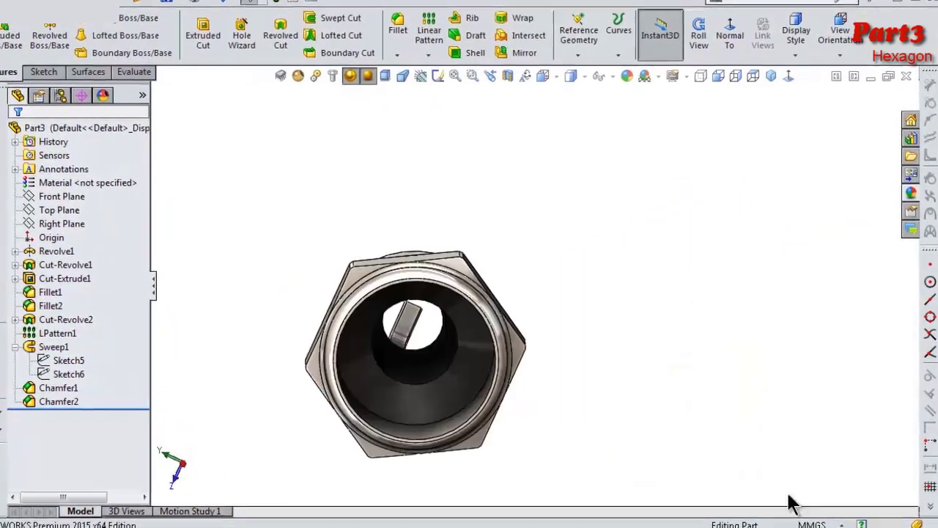
mouse_move(577, 361)
middle_mouse_down()
mouse_move(433, 356)
mouse_move(412, 419)
mouse_move(327, 430)
mouse_move(436, 421)
mouse_move(557, 430)
mouse_move(406, 407)
mouse_move(501, 491)
middle_mouse_up()
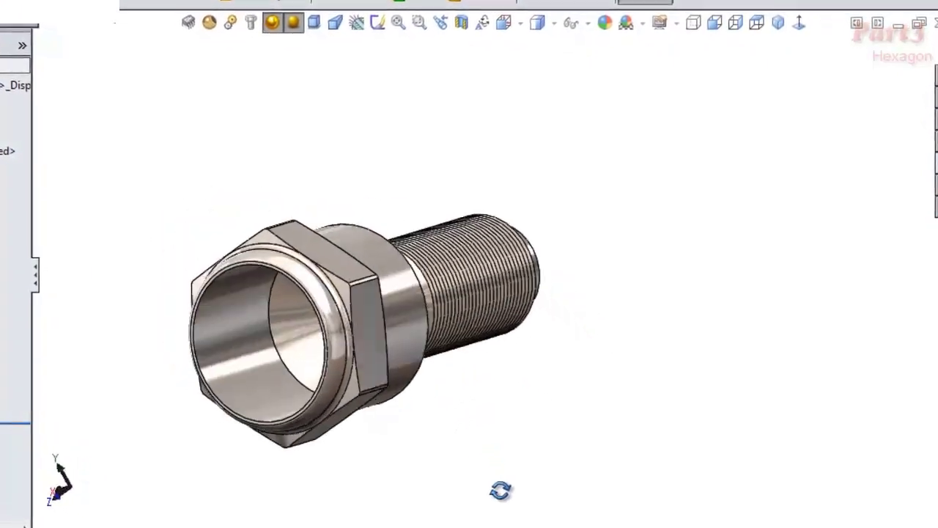
left_click(779, 19)
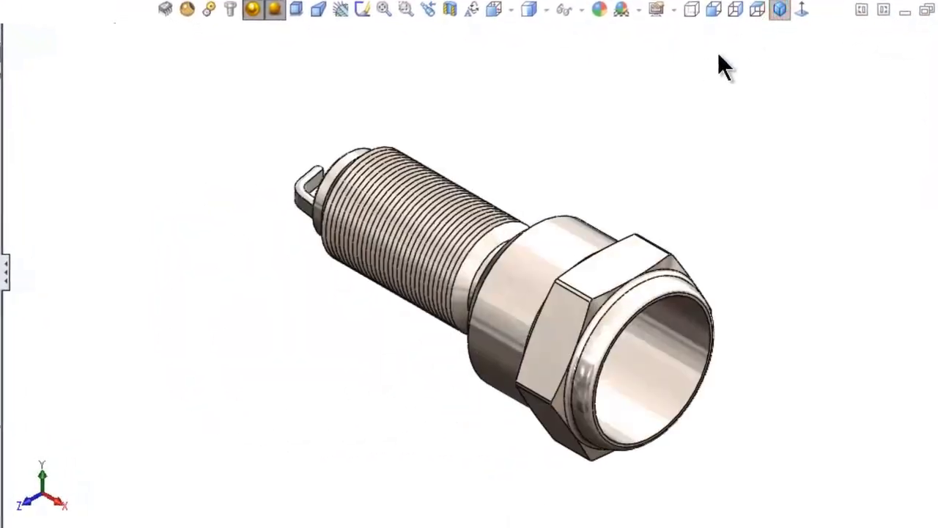